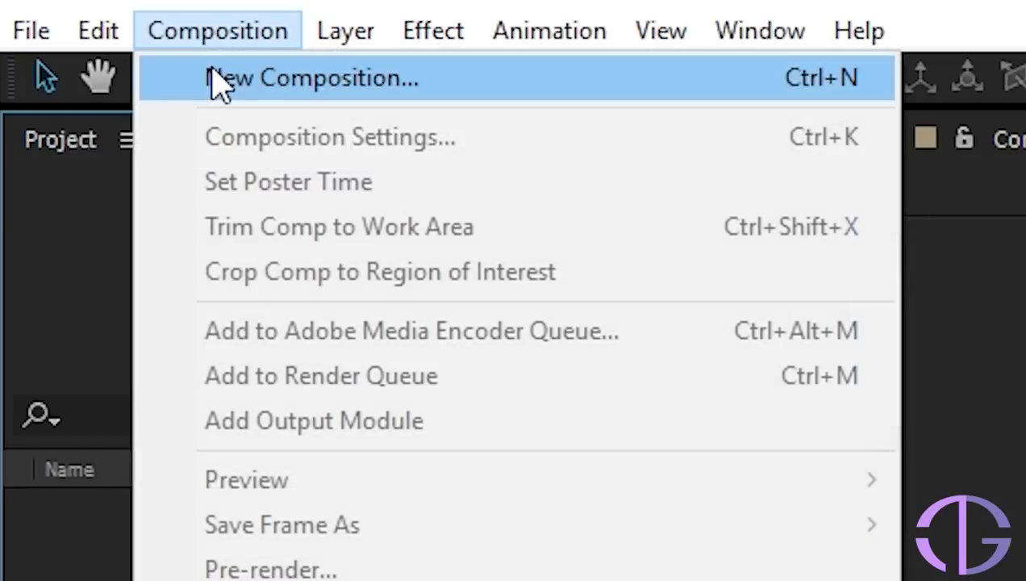
- Create a new composition named RAINING TEXT with the HDTV 1080 25 preset
click(213, 79)
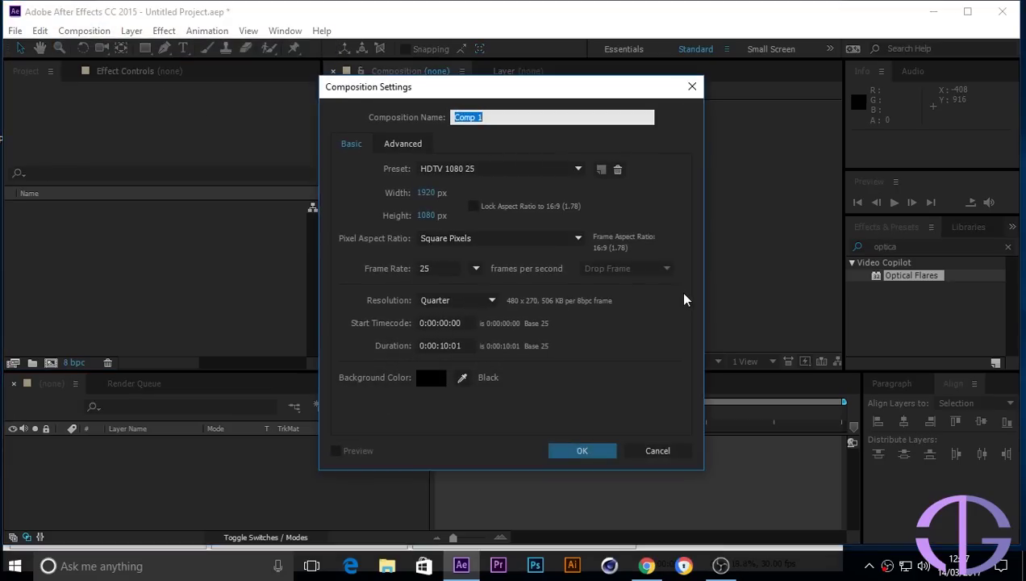
text(RAINING TEXT)
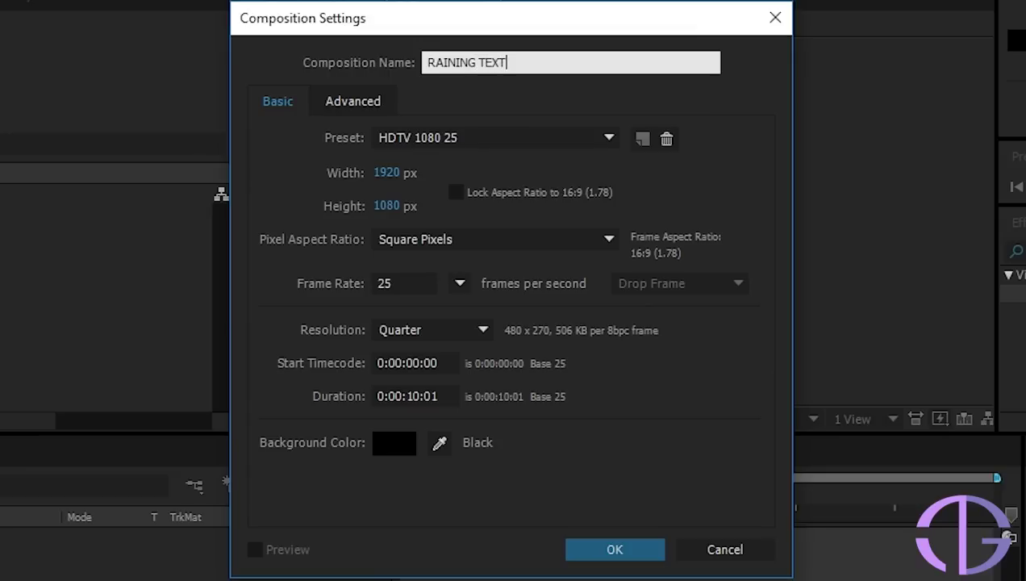
click(617, 557)
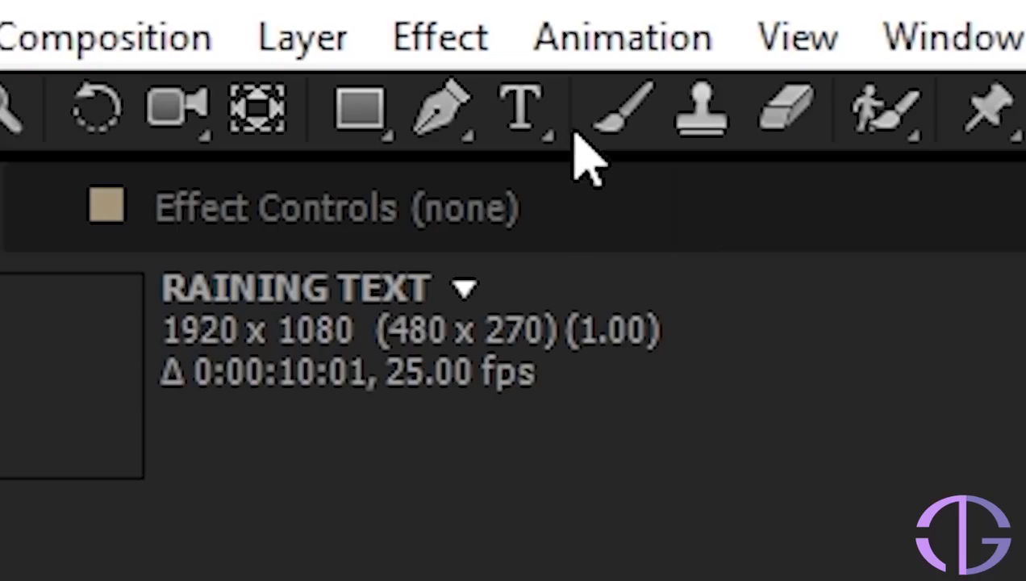
- Add a text layer reading AFTER EFFECT TUTORIAL in the composition
click(520, 109)
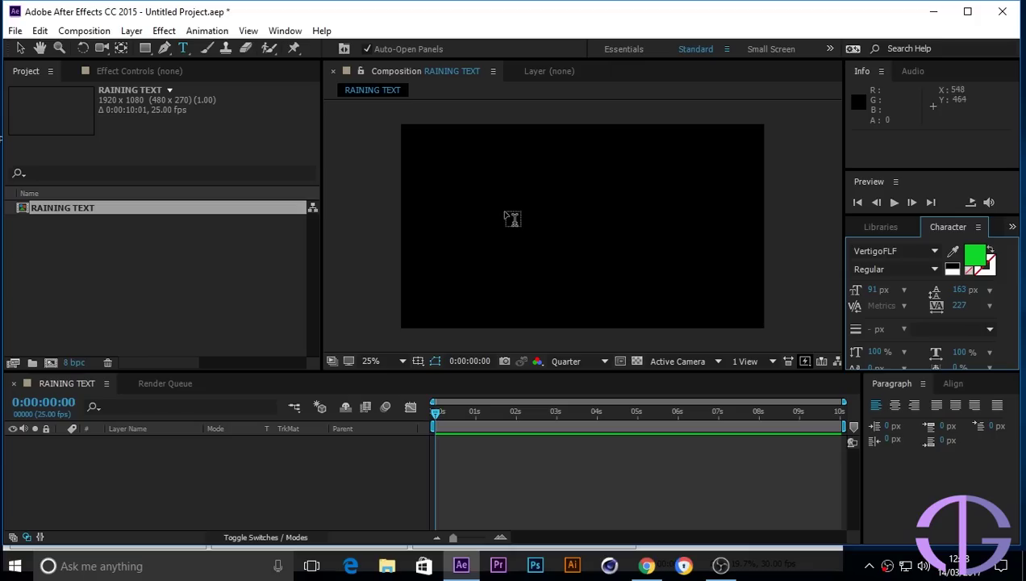
click(505, 217)
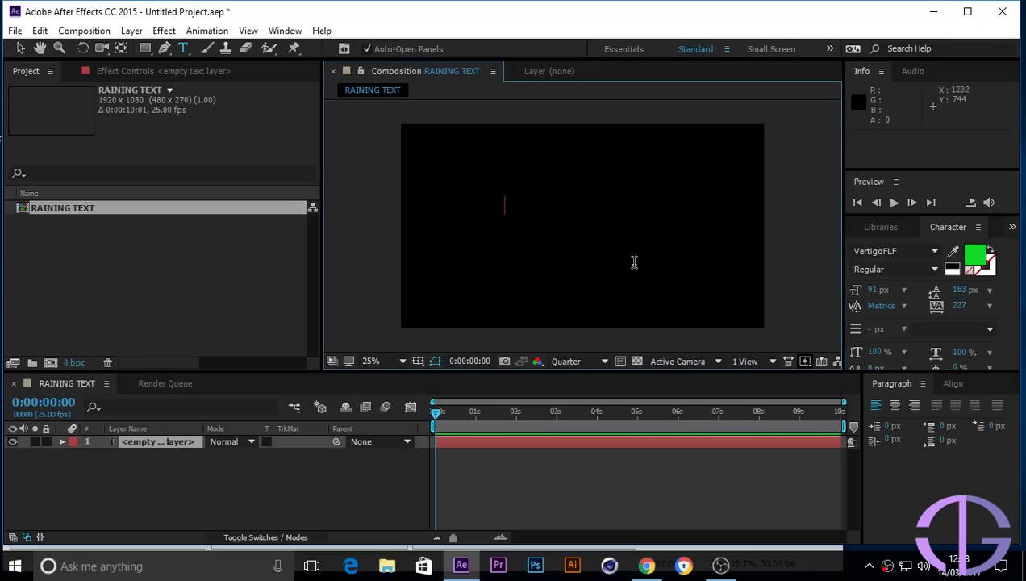
text(AFTER )
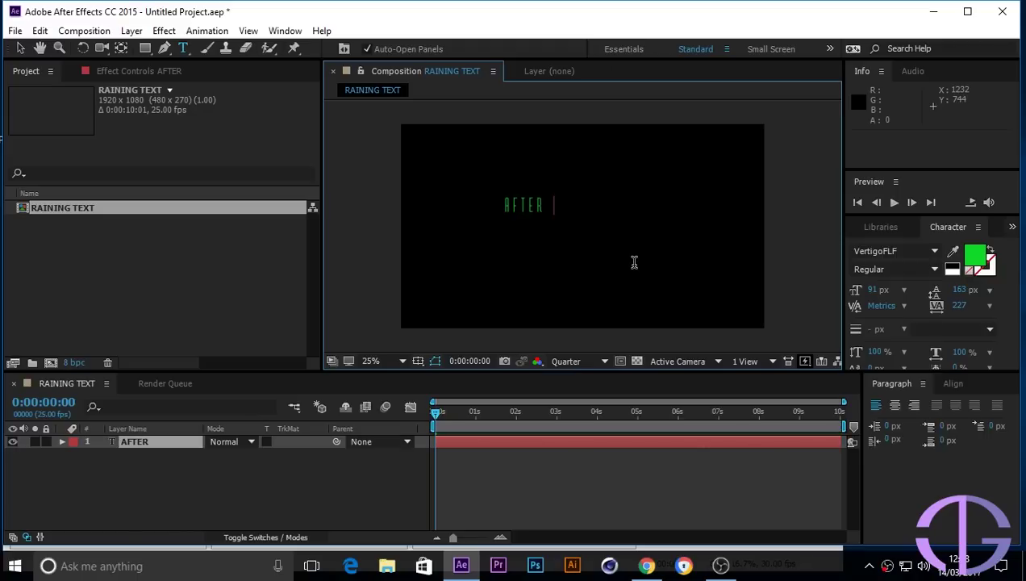
text(EFFEC)
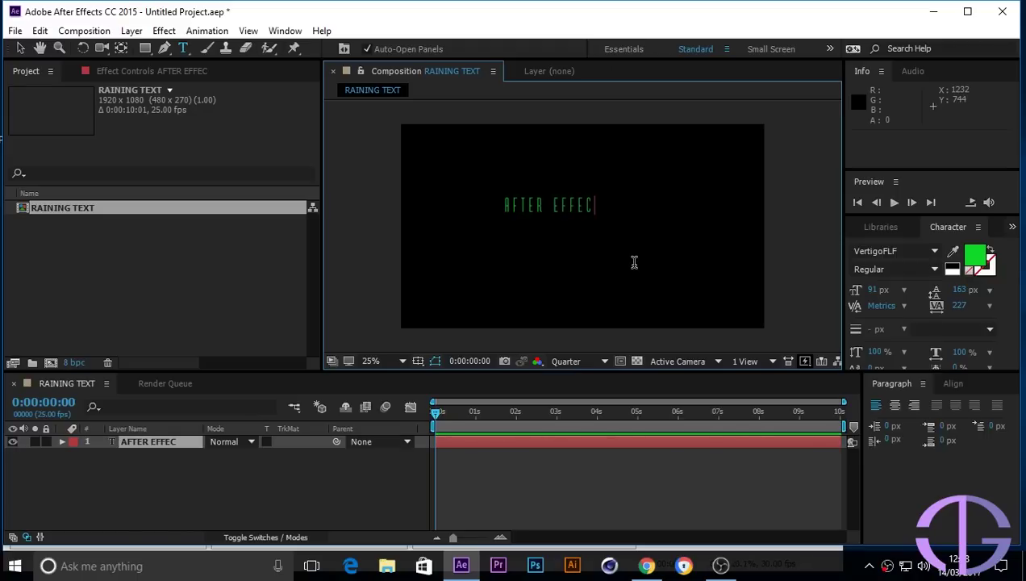
text(T TUTO)
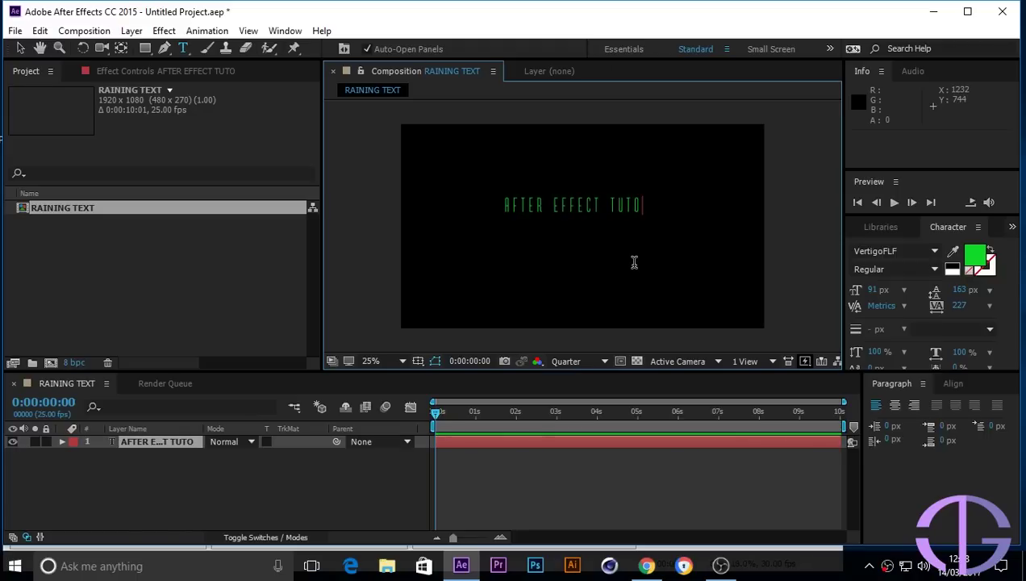
text(RIAL)
- Format the AFTER EFFECT TUTORIAL text with a 166 px font size, 113 tracking and the Bold style
drag(678, 207, 442, 220)
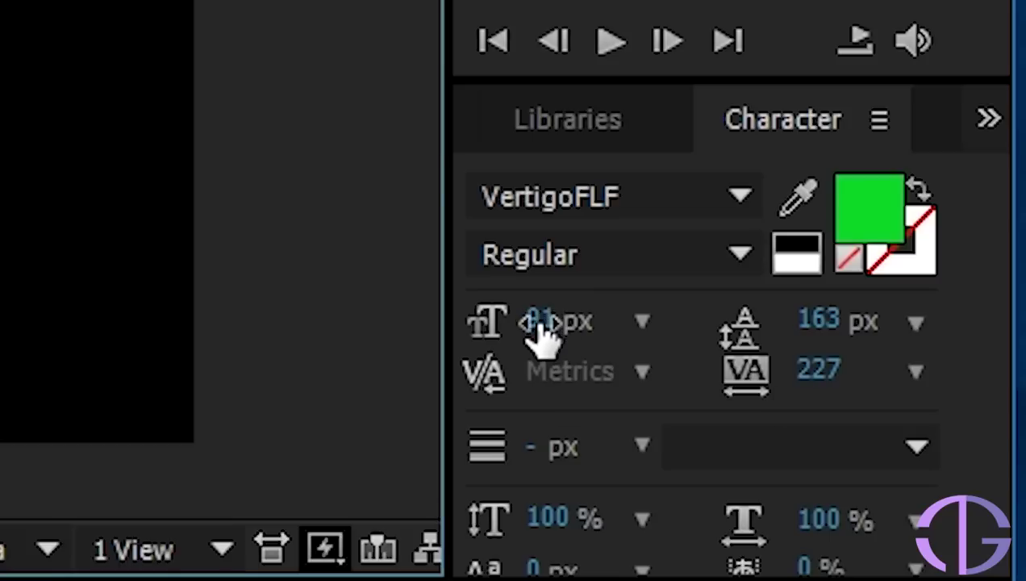
drag(872, 293, 884, 293)
drag(578, 329, 741, 327)
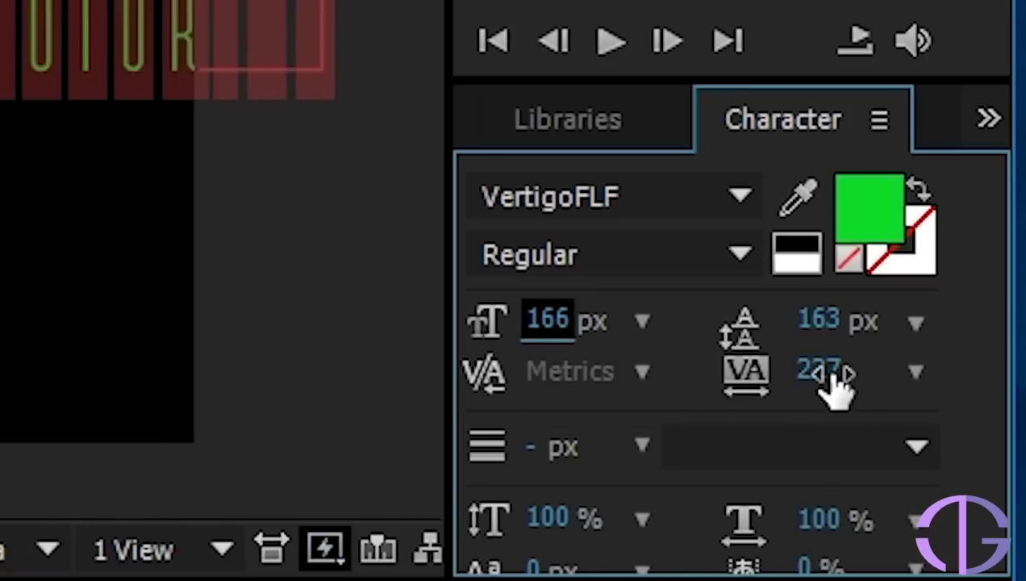
drag(831, 375, 548, 395)
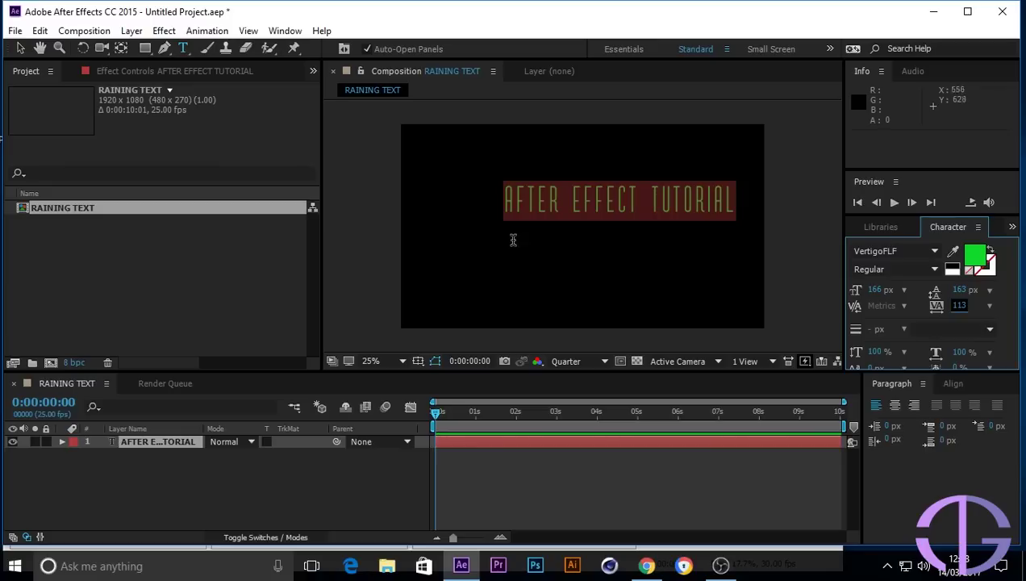
click(930, 270)
click(925, 303)
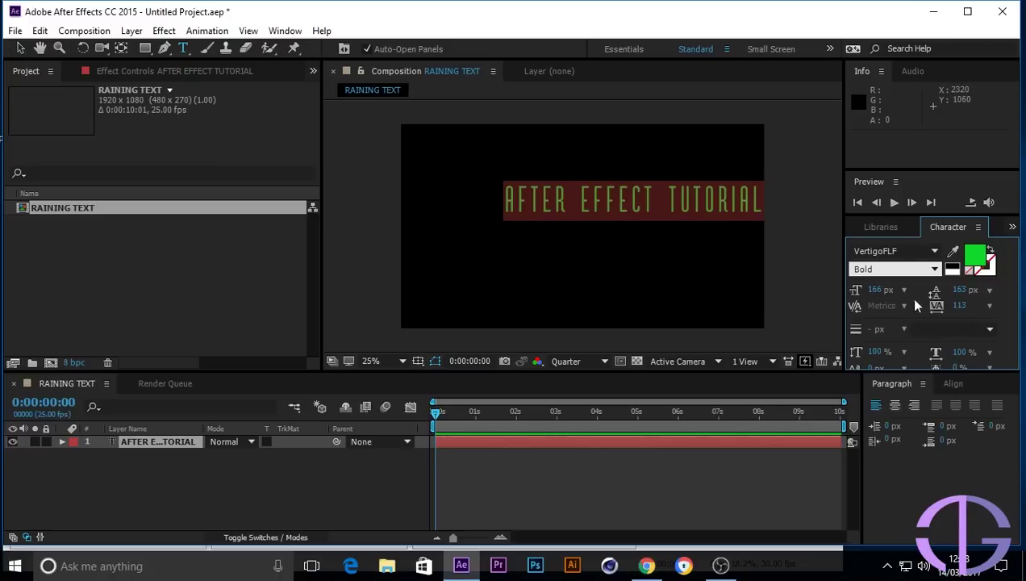
- Reduce the title's vertical scale to about 71% and center it horizontally and vertically in the composition
click(953, 383)
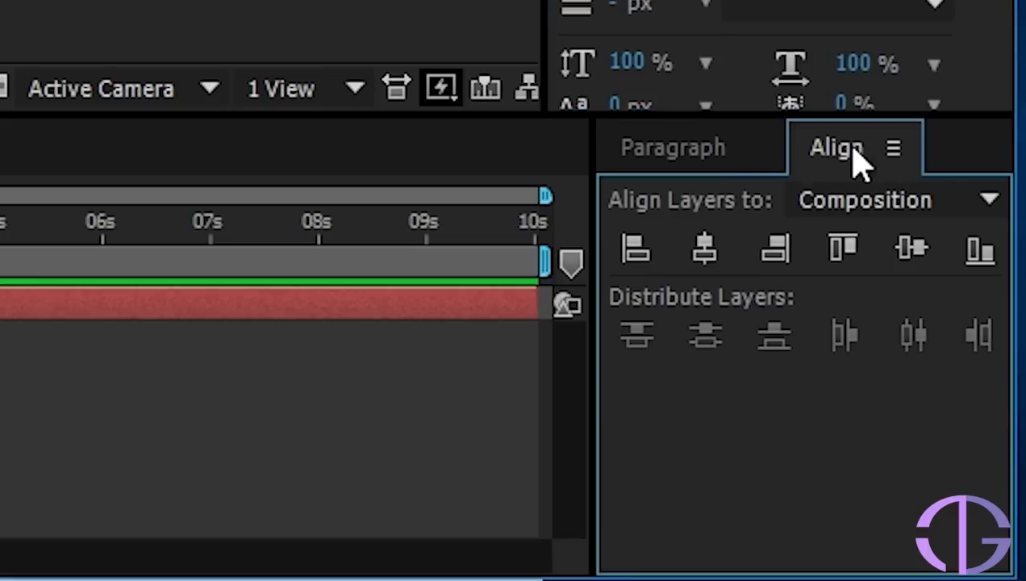
click(705, 249)
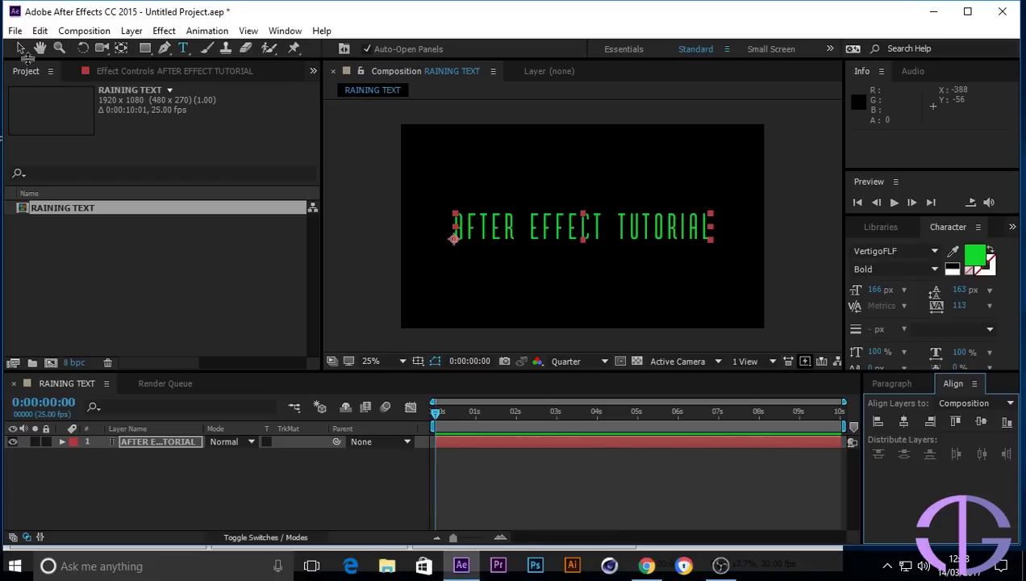
click(21, 49)
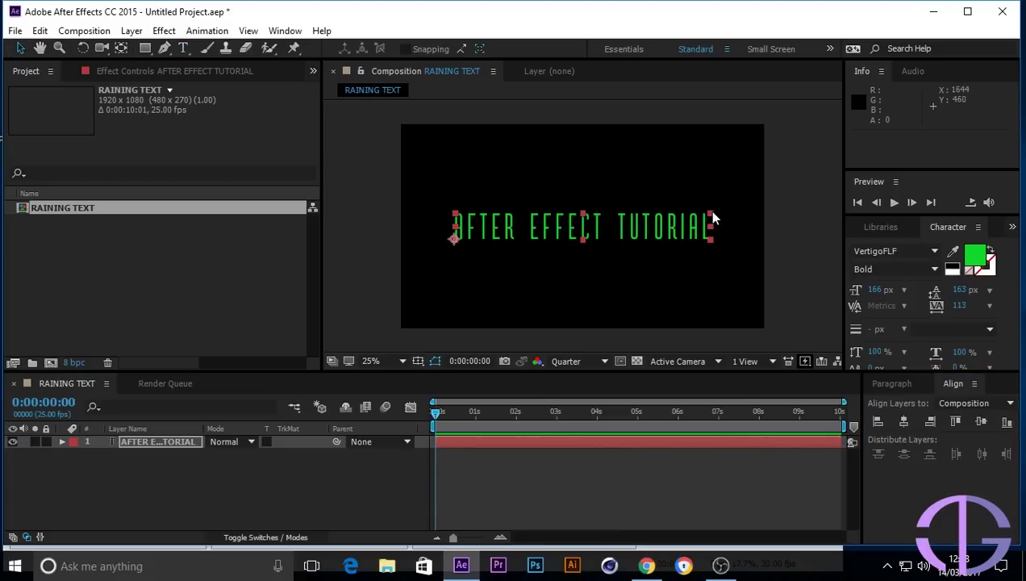
drag(713, 213, 713, 219)
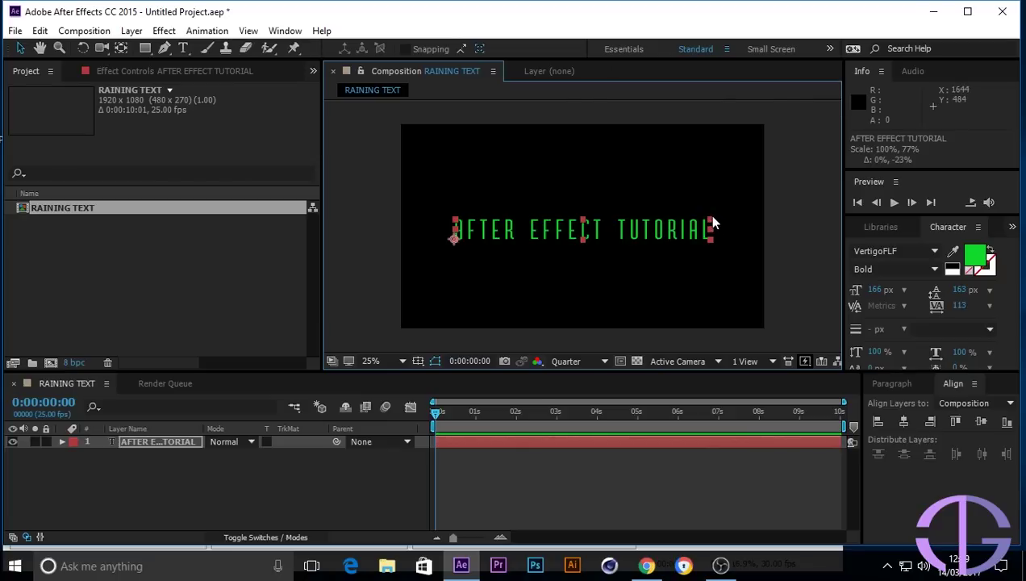
drag(707, 213, 705, 216)
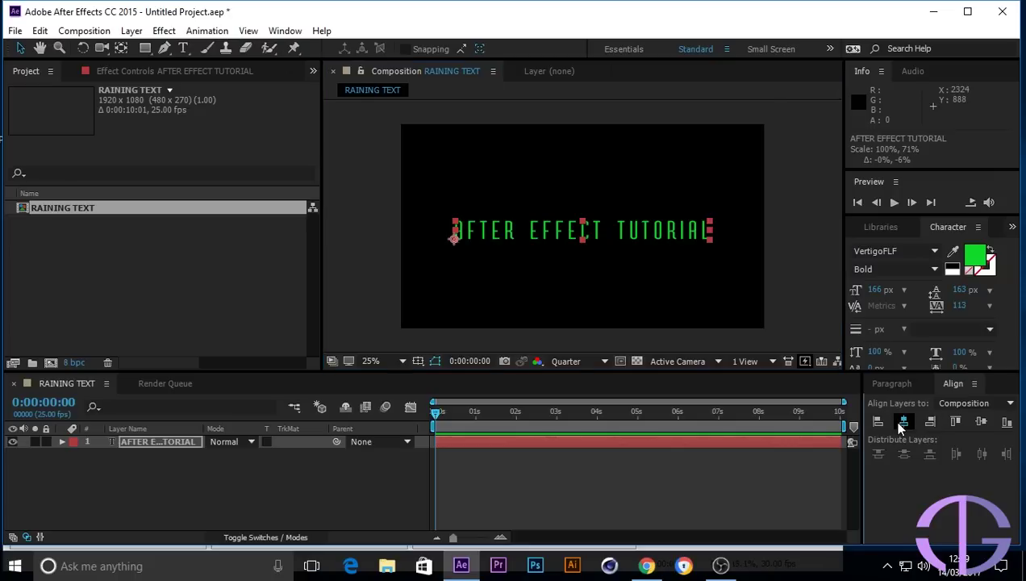
click(975, 420)
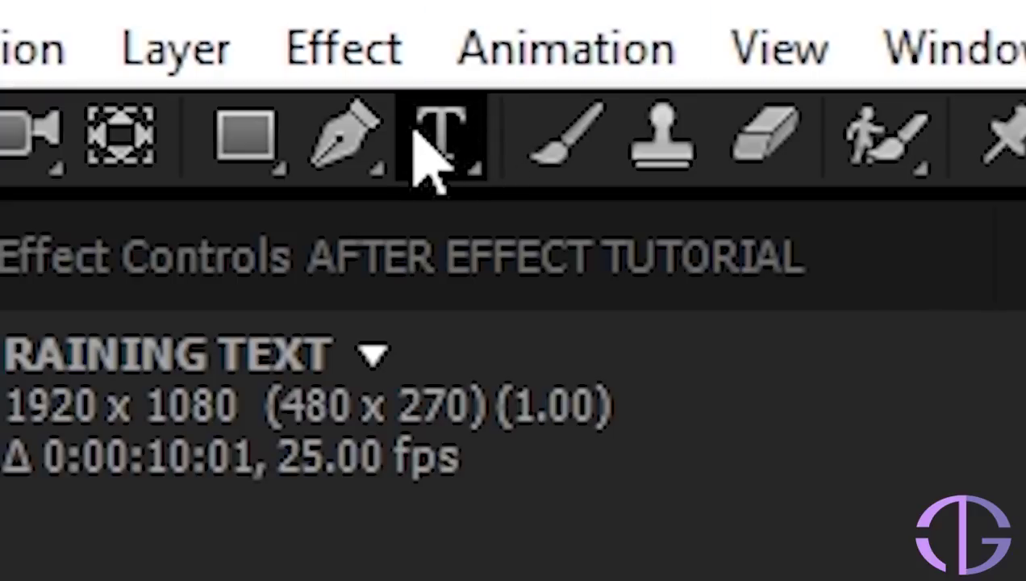
- Add a second text layer reading RAINING TEXT below the title
click(436, 135)
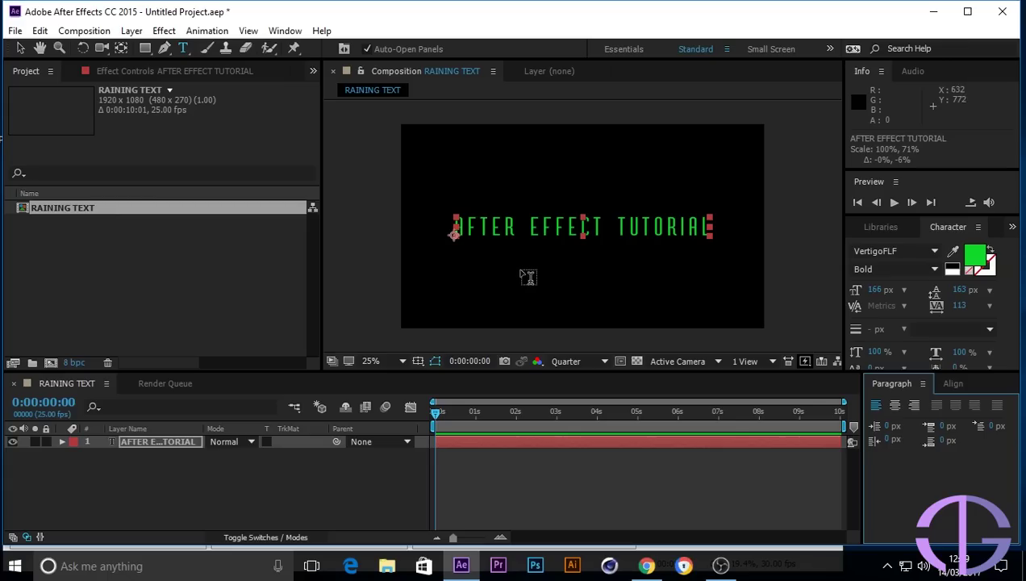
click(523, 275)
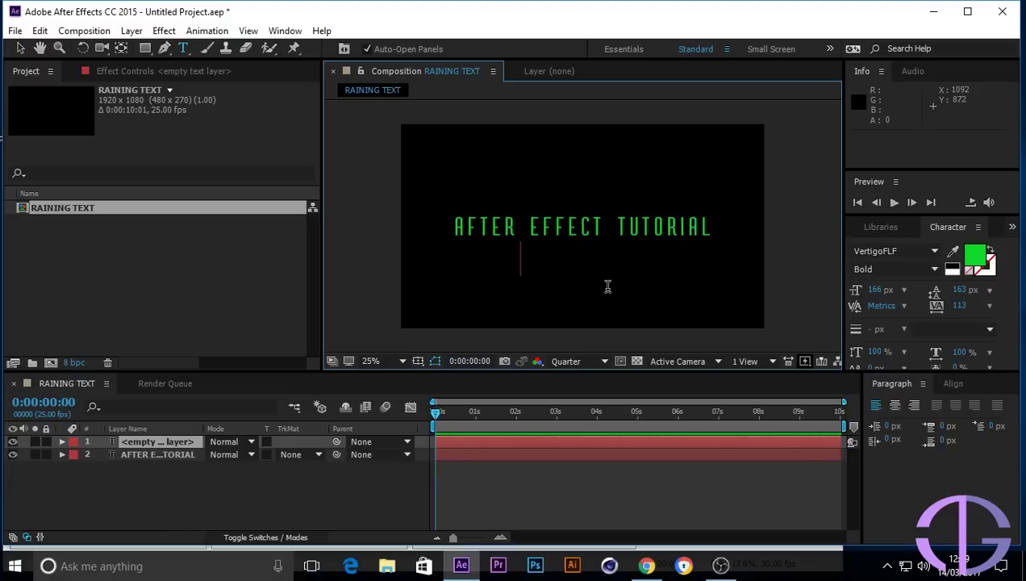
text(R)
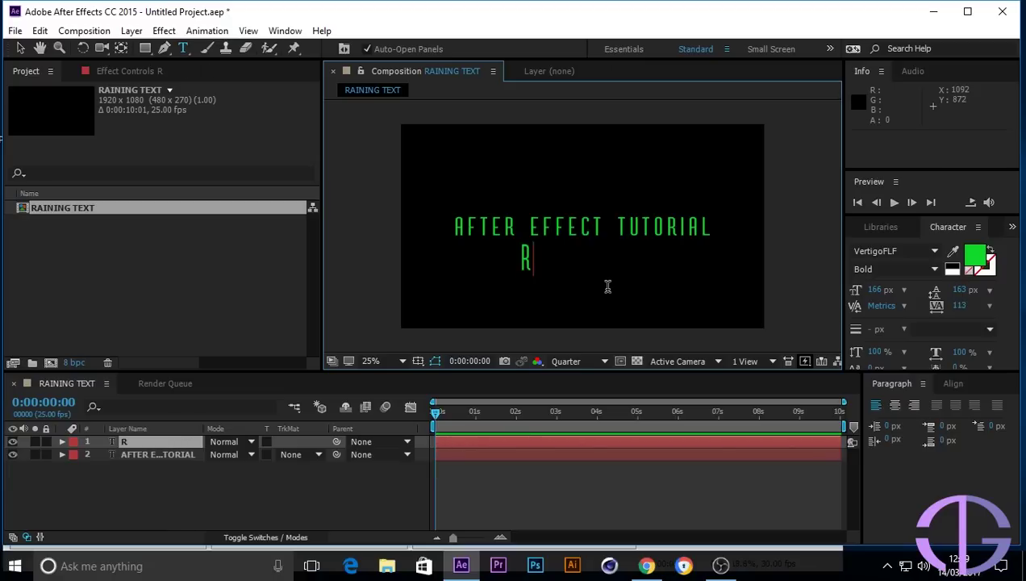
text(AINI)
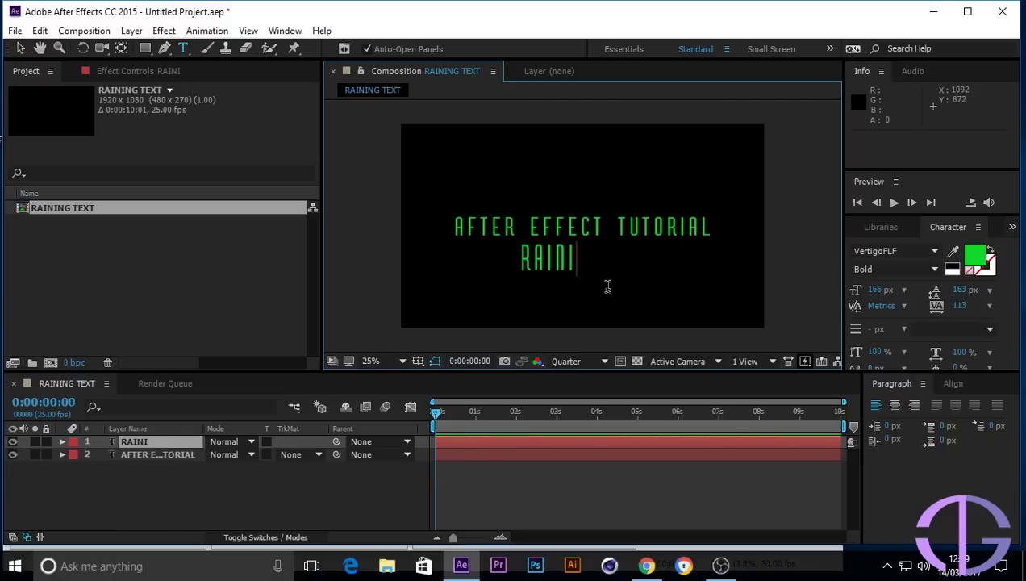
text(NG )
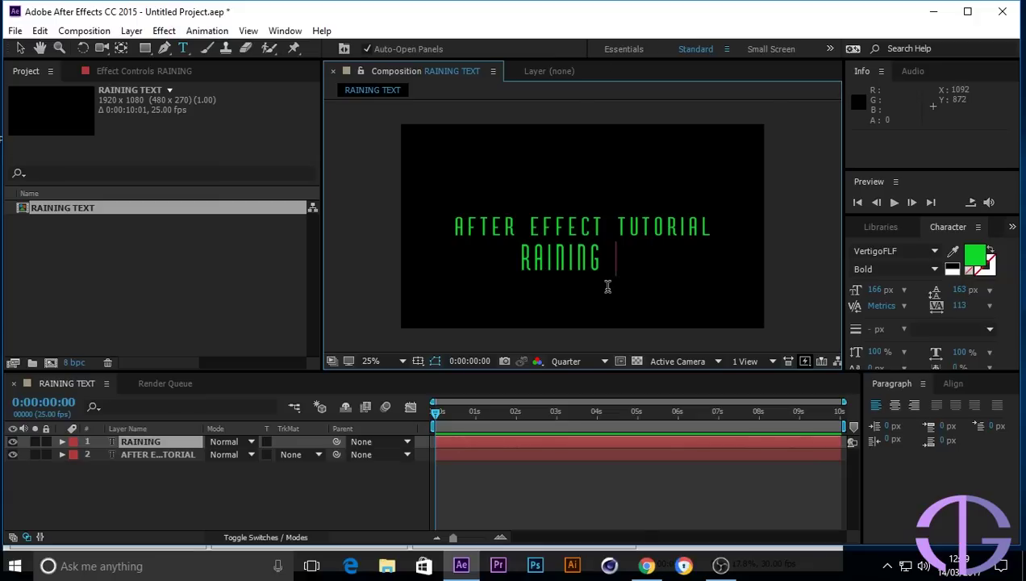
text(TEXT)
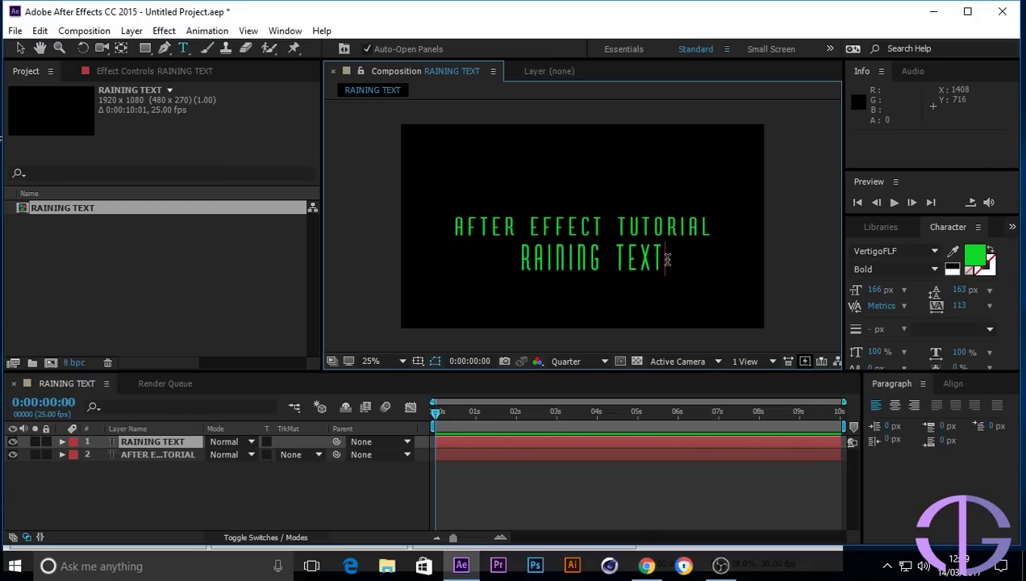
- Set the RAINING TEXT line to a 92 px font size with 584 tracking
drag(667, 258, 429, 286)
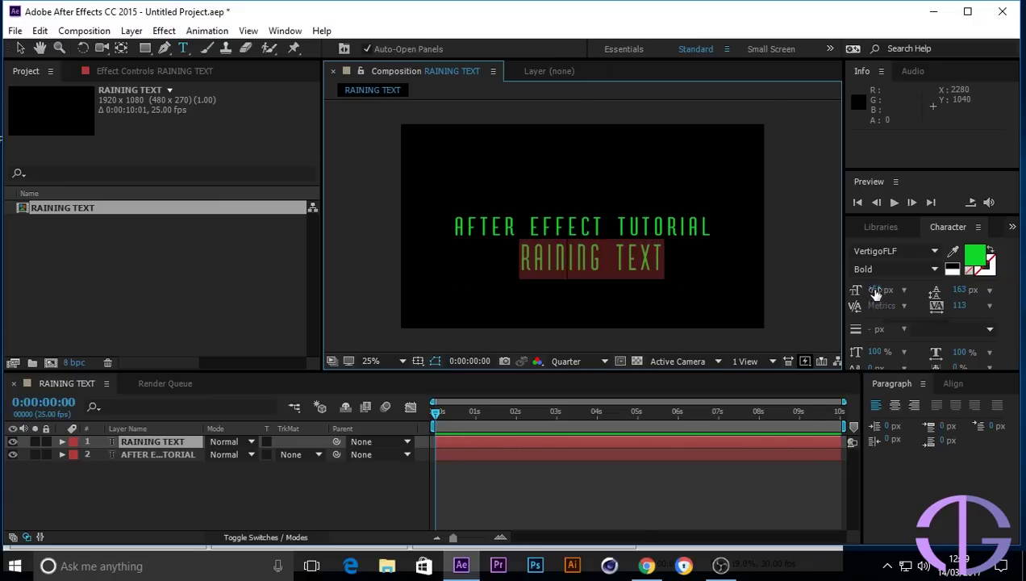
drag(875, 290, 813, 321)
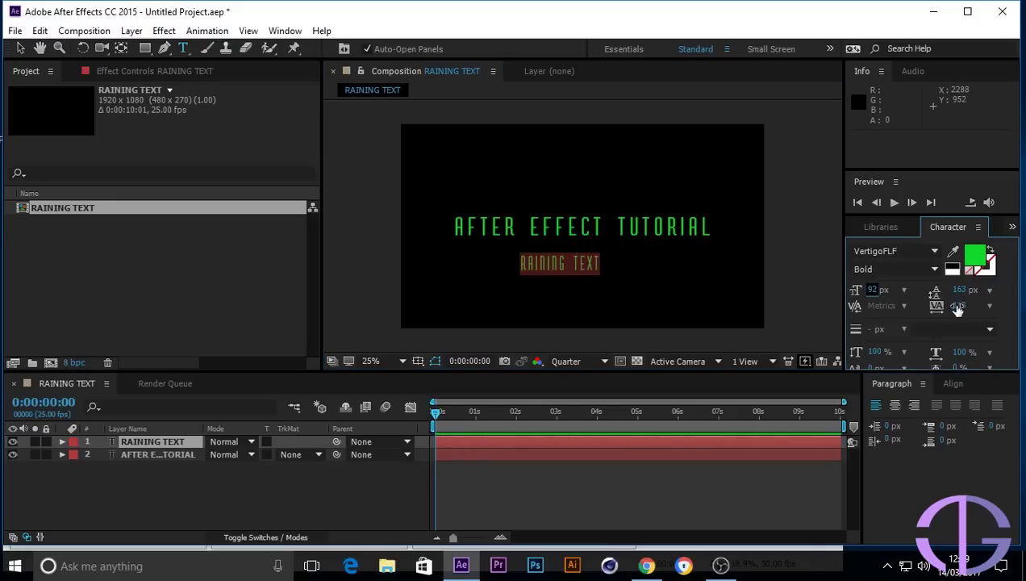
drag(958, 310, 1013, 309)
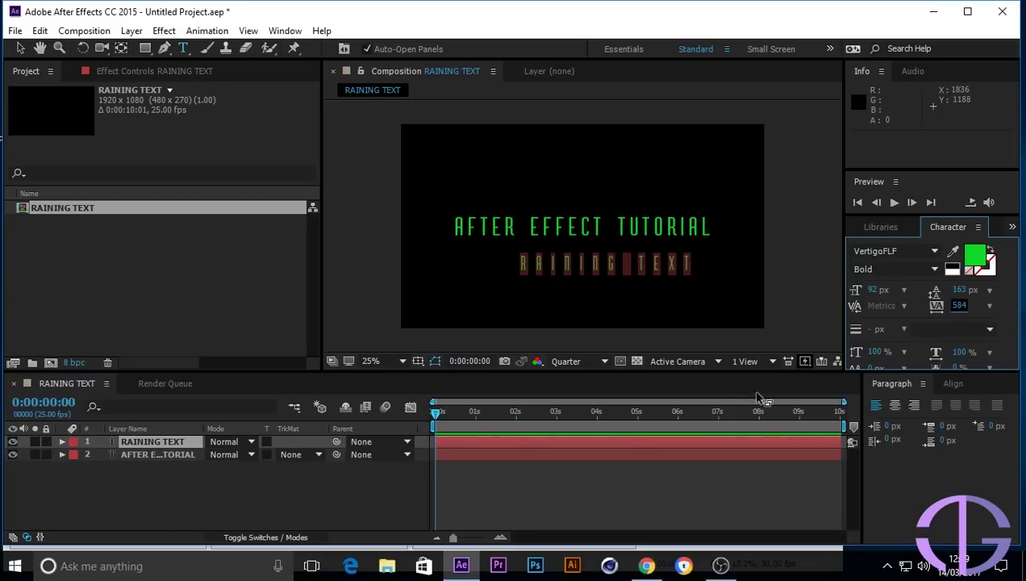
- Center the RAINING TEXT layer horizontally and move it up close beneath the title, to about 526, 684
click(961, 385)
click(905, 421)
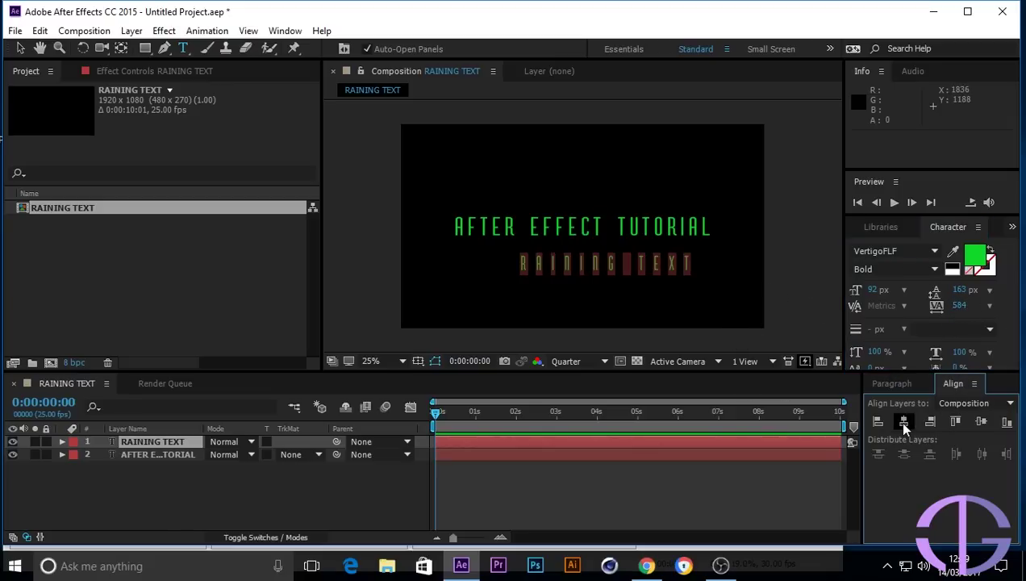
key(Caps_Lock)
key(Caps_Lock)
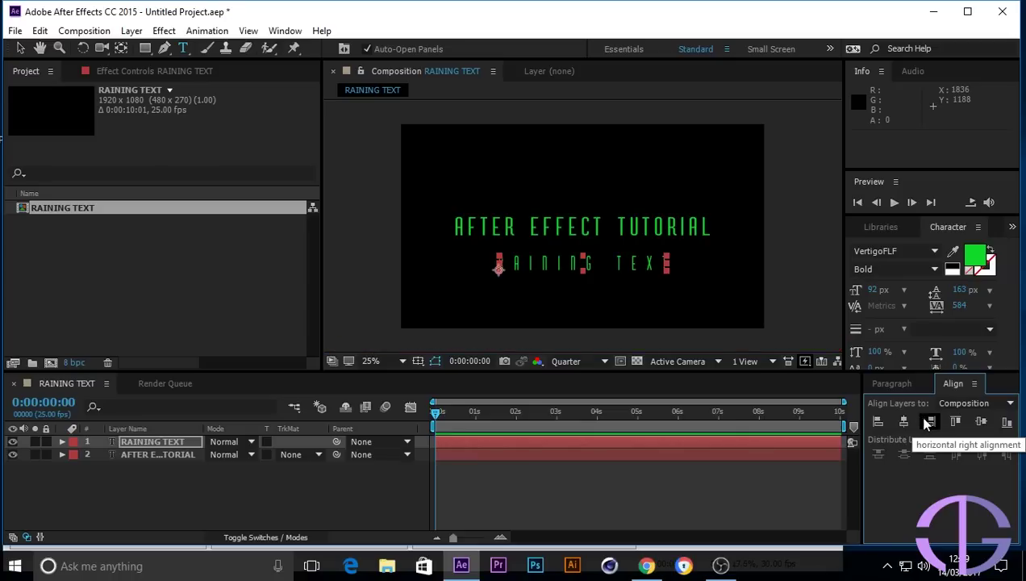
click(20, 48)
drag(631, 267, 637, 254)
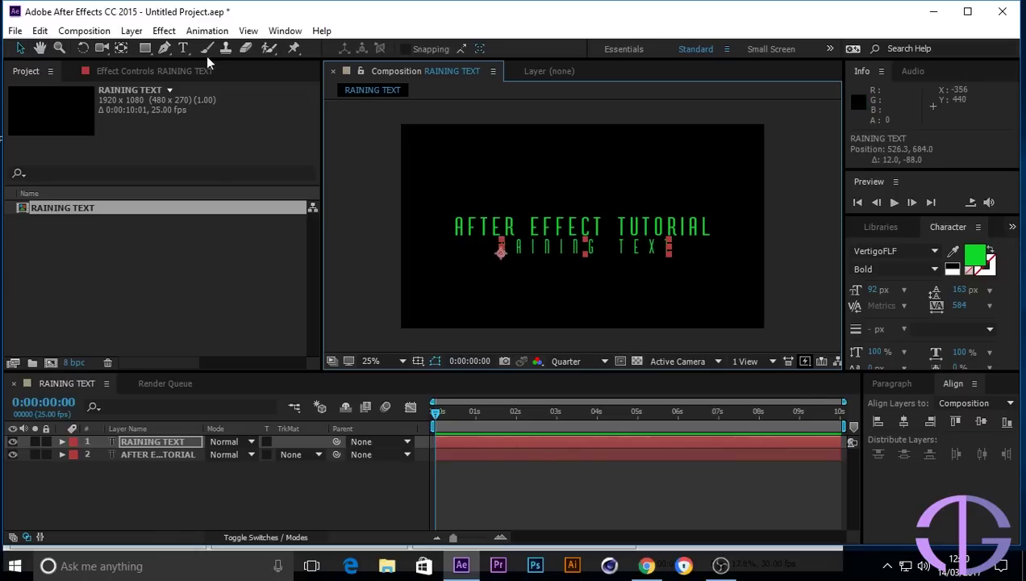
- Reduce the font size of the RAINING TEXT line to 85 px
click(185, 46)
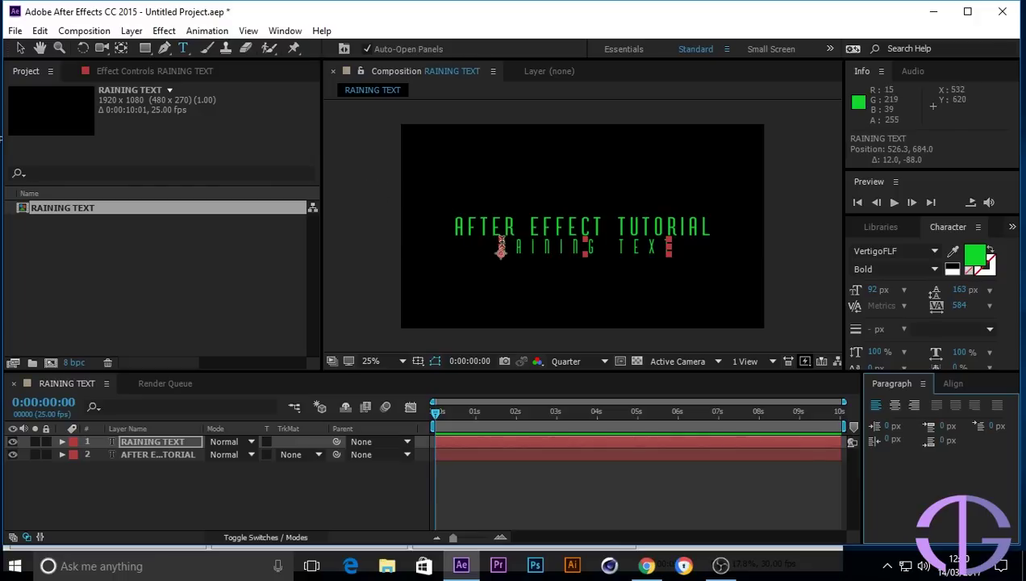
drag(501, 242, 679, 283)
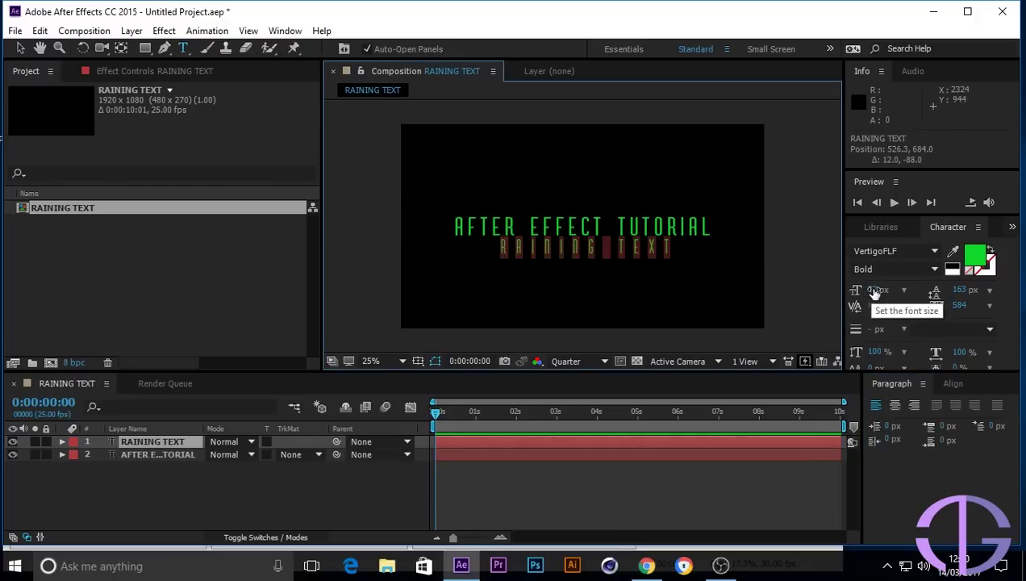
drag(880, 297, 862, 289)
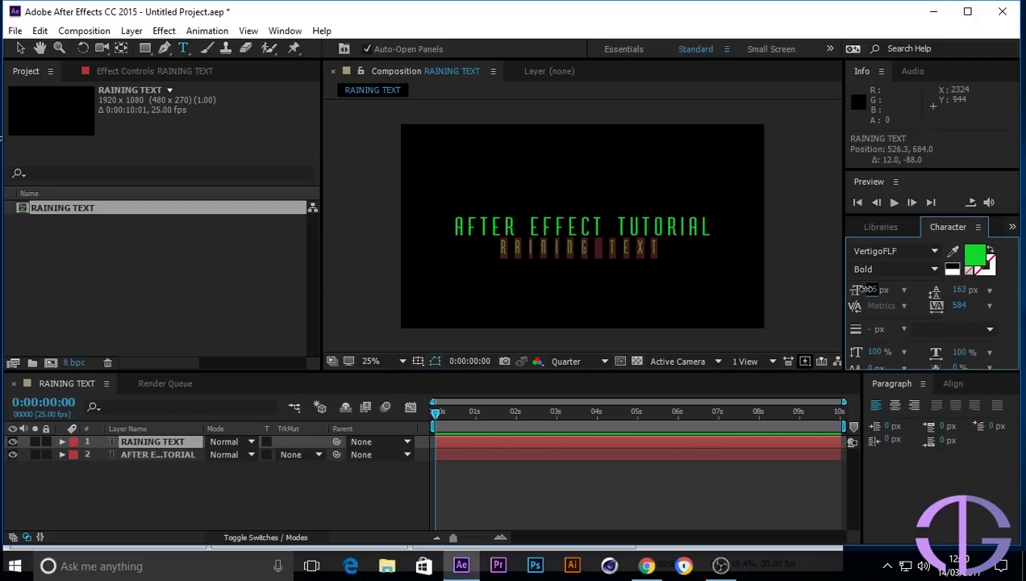
- Flatten the RAINING TEXT layer's height and reposition it centered under the title at about 546, 656
click(17, 49)
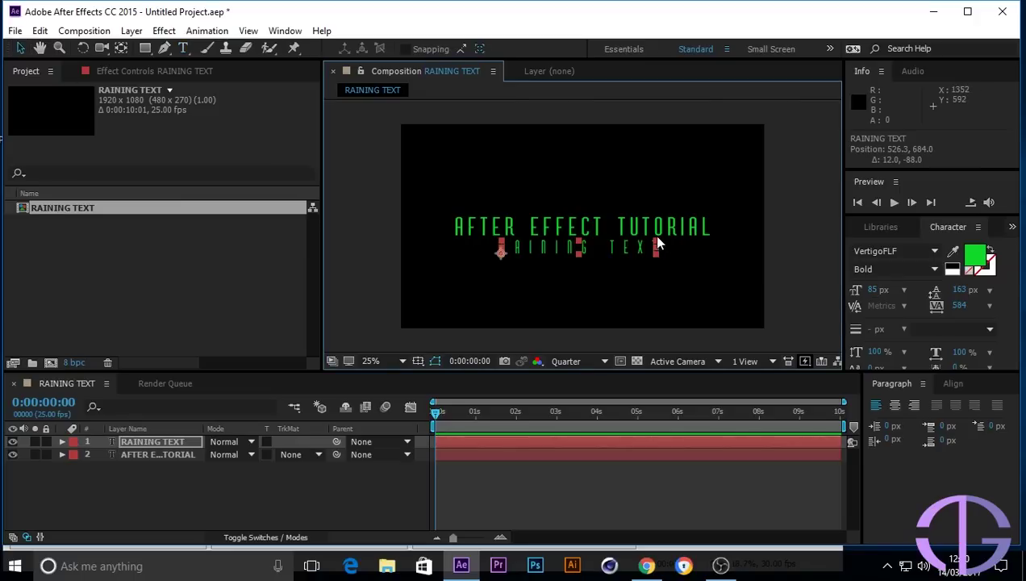
drag(653, 234, 624, 244)
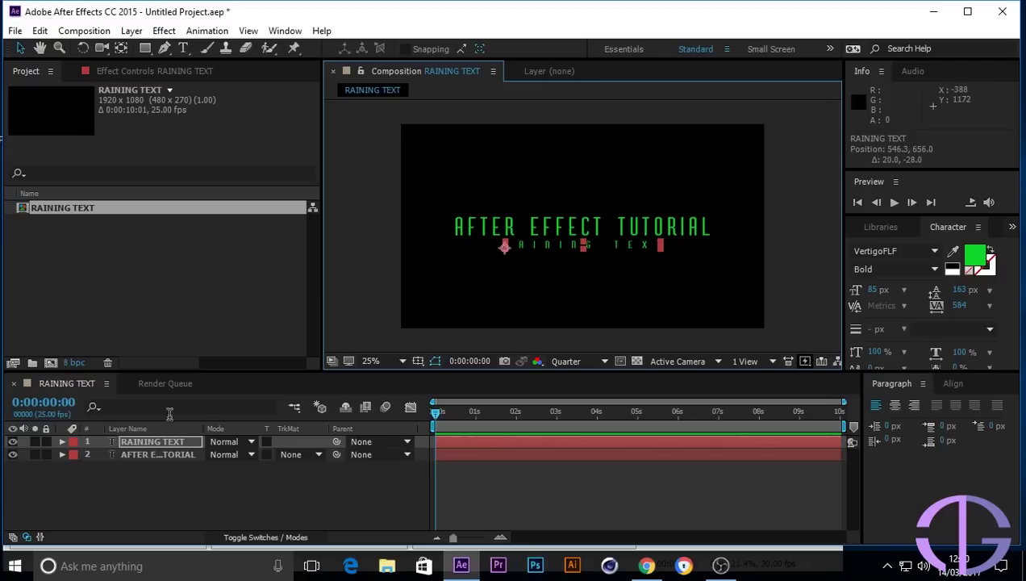
- Clear the previous search term from Effects & Presets so that all effect and preset categories are listed
click(172, 437)
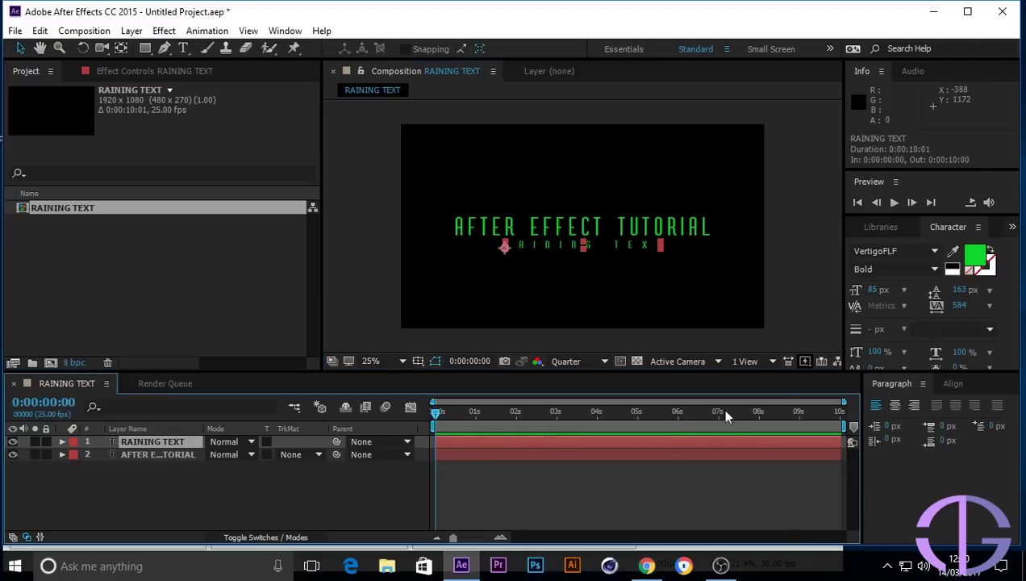
click(883, 227)
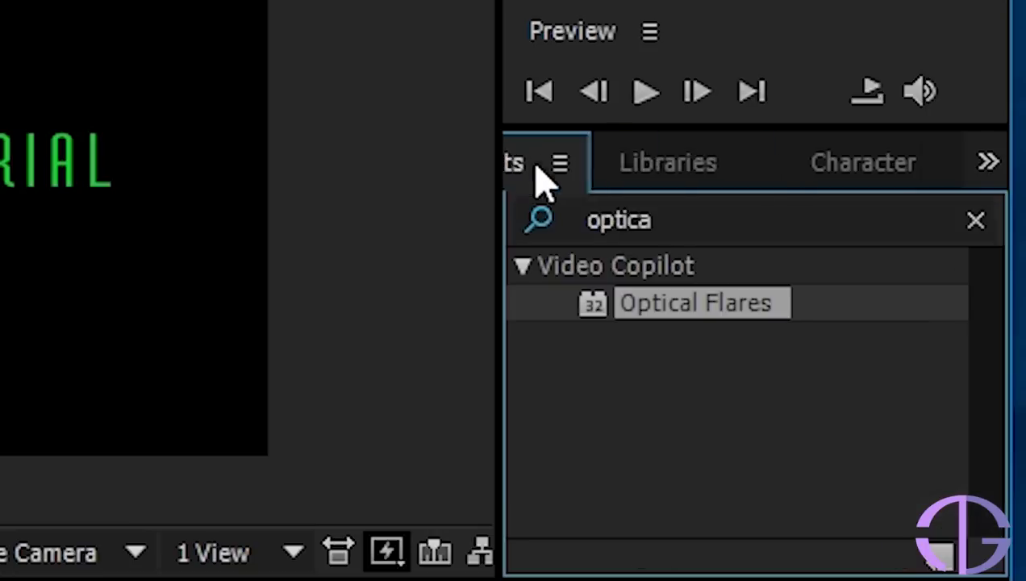
click(682, 216)
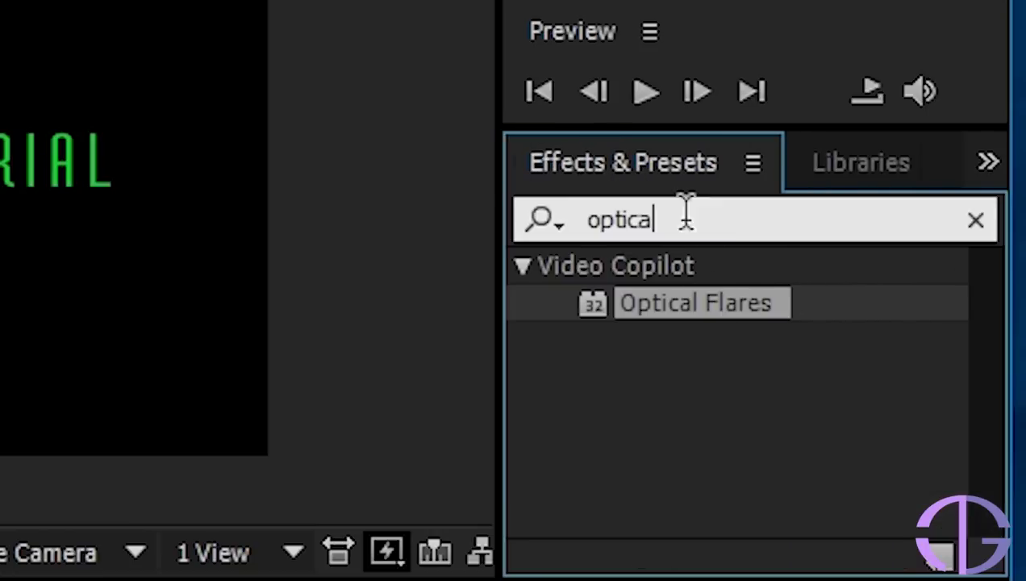
key(BackSpace)
key(BackSpace)
key(BackSpace)
key(BackSpace)
key(BackSpace)
key(BackSpace)
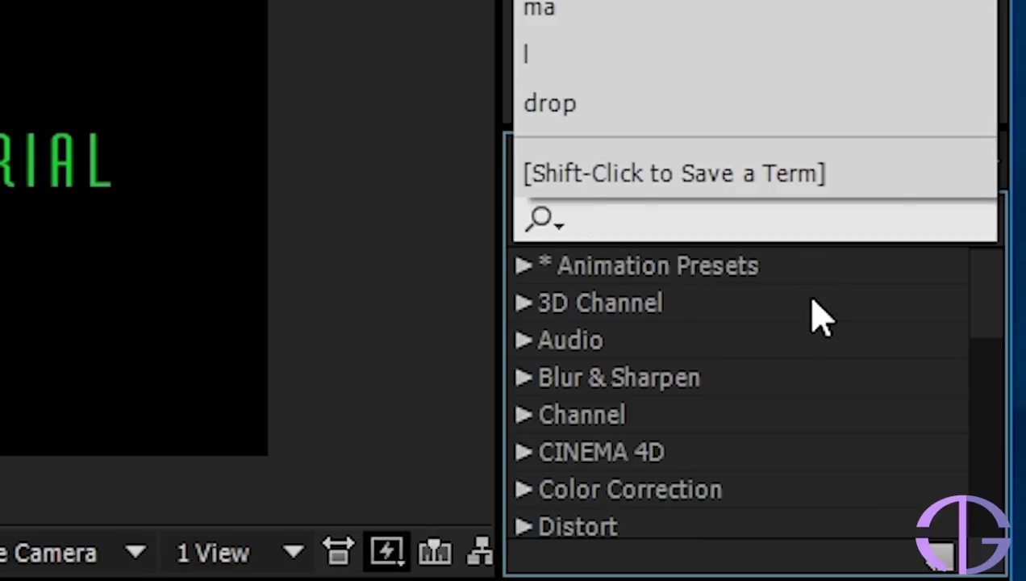
- Apply the Raining Characters In preset from the Text Animate In presets to the AFTER EFFECT TUTORIAL and RAINING TEXT layers
click(526, 267)
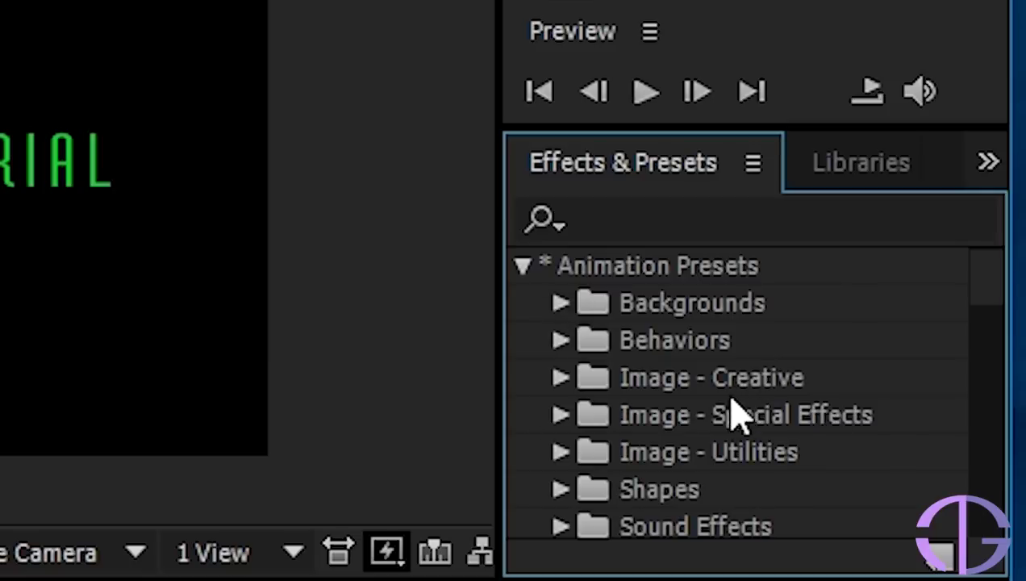
scroll(717, 394, down, 5)
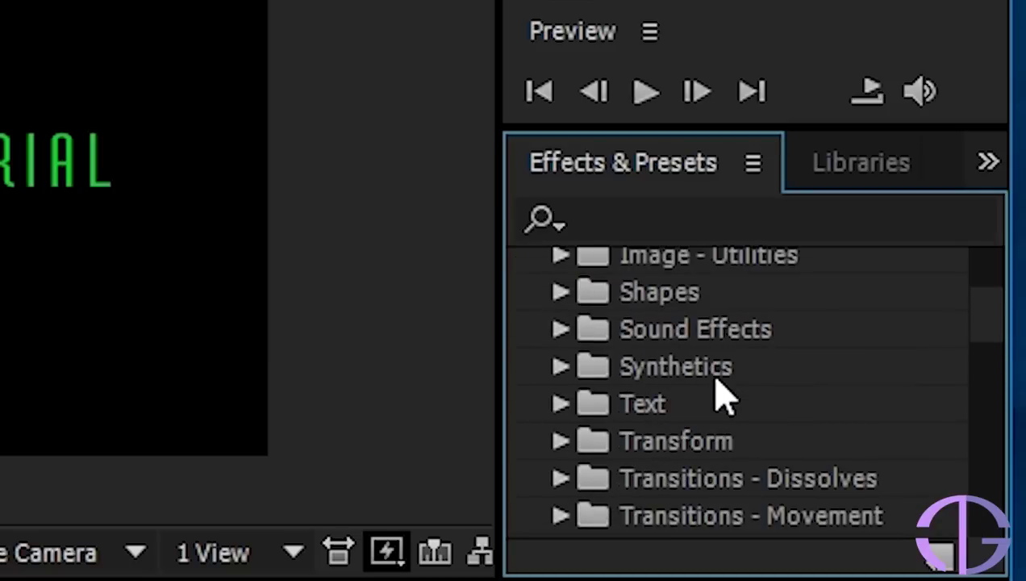
click(561, 404)
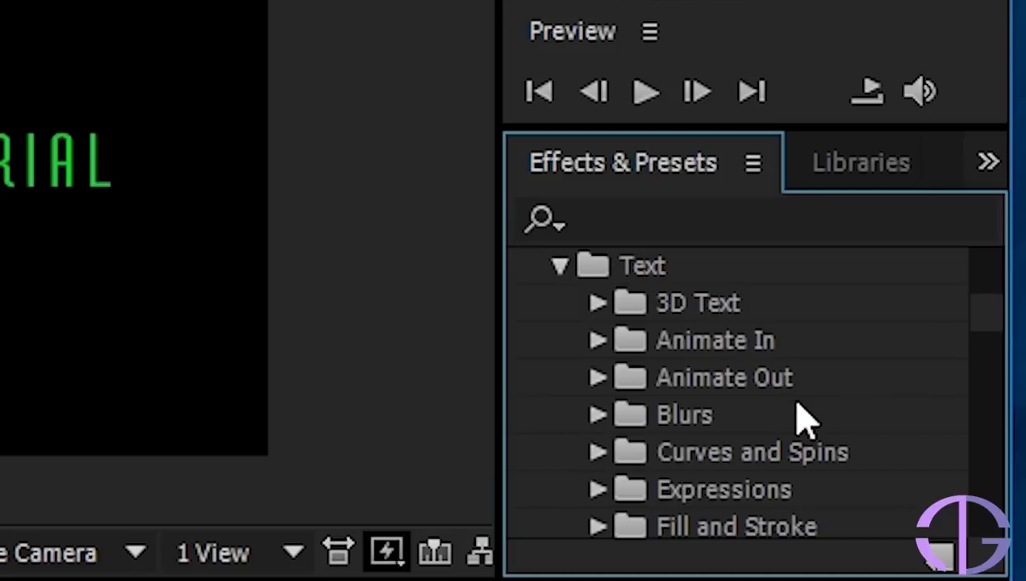
click(598, 342)
scroll(787, 399, down, 5)
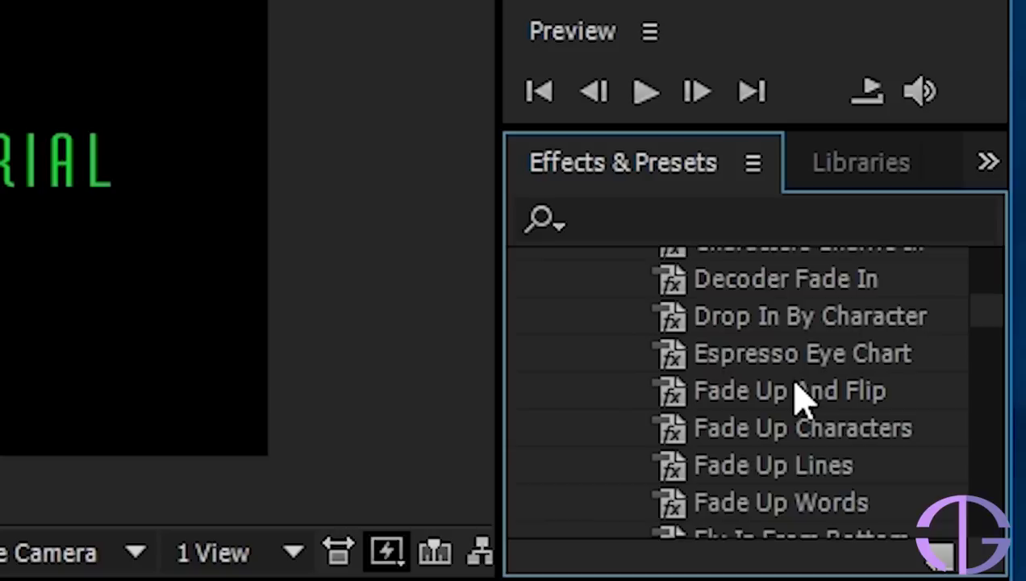
scroll(801, 401, down, 3)
click(781, 363)
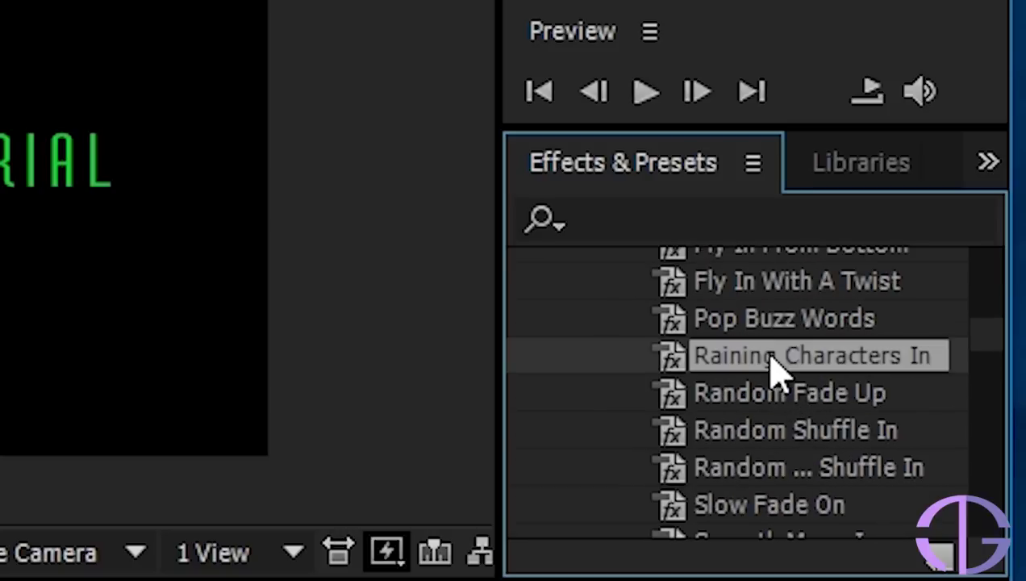
drag(788, 359, 175, 449)
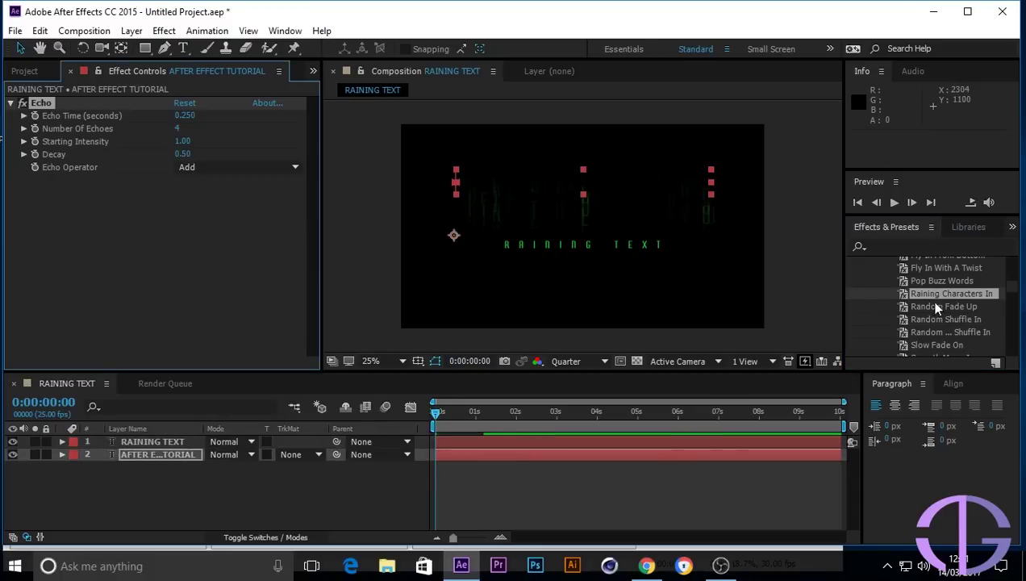
drag(944, 297, 150, 448)
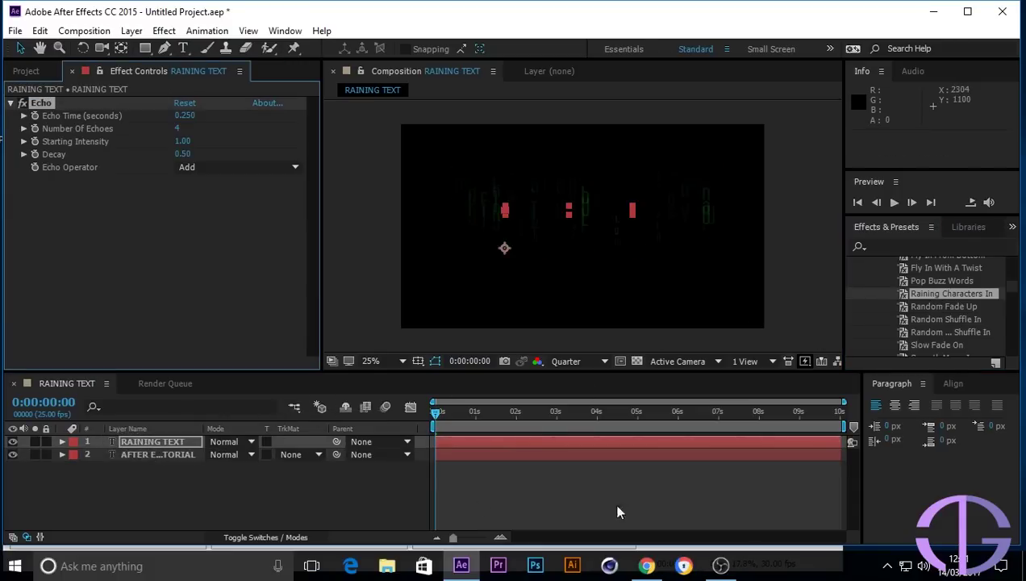
- Preview the raining animation of both text layers and park the current time at 0:00:03:06
key(space)
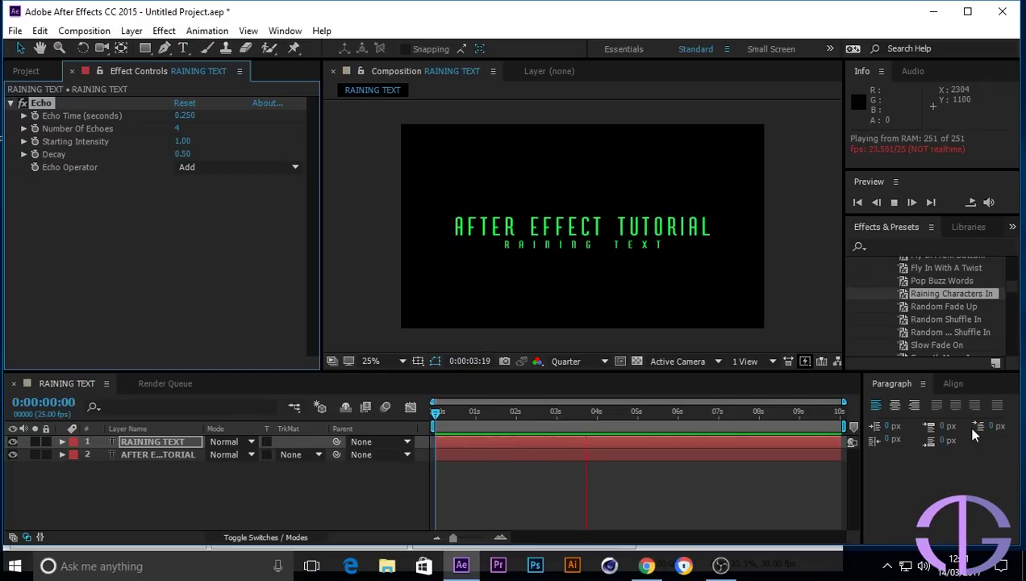
key(space)
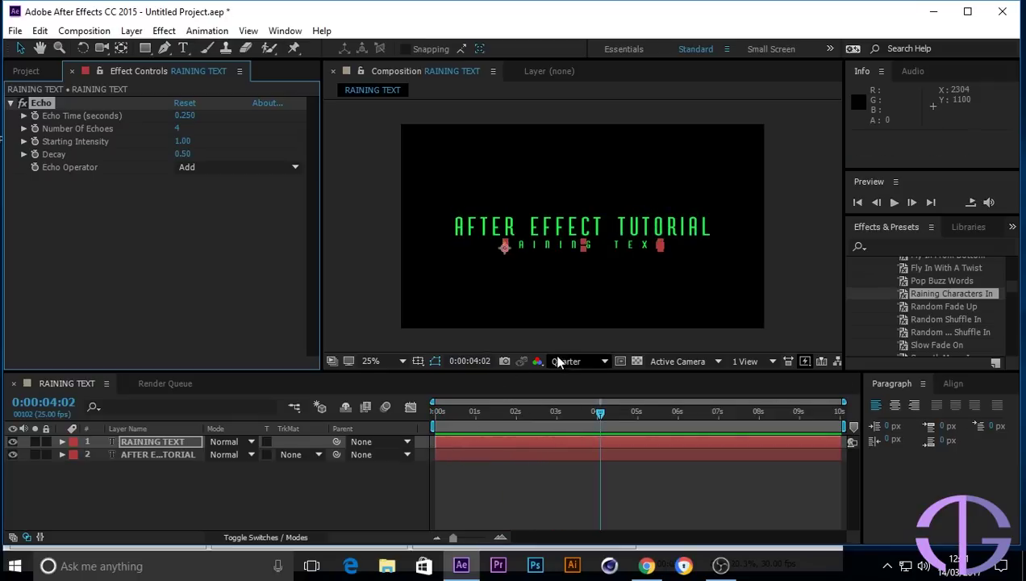
key(Home)
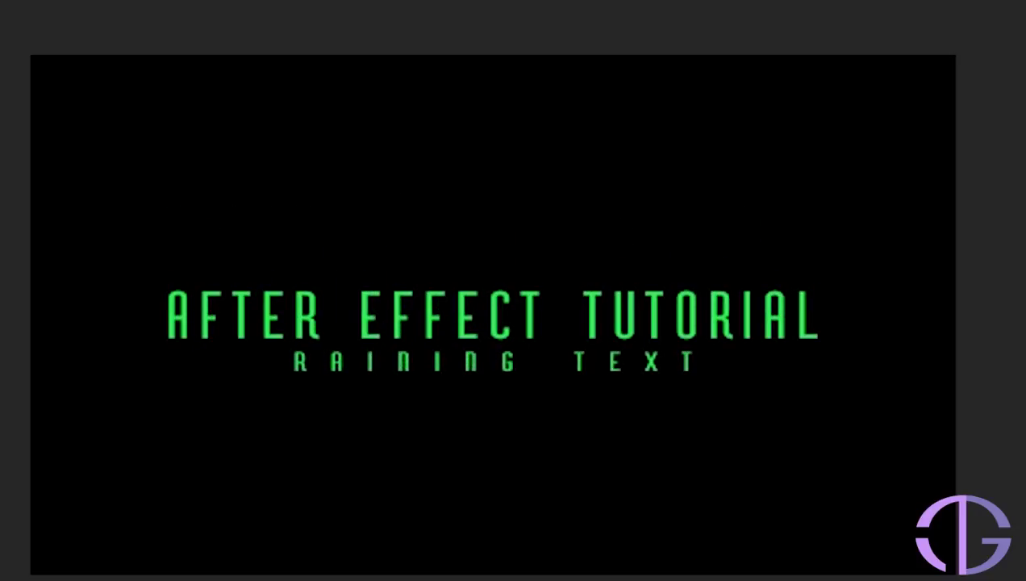
click(667, 442)
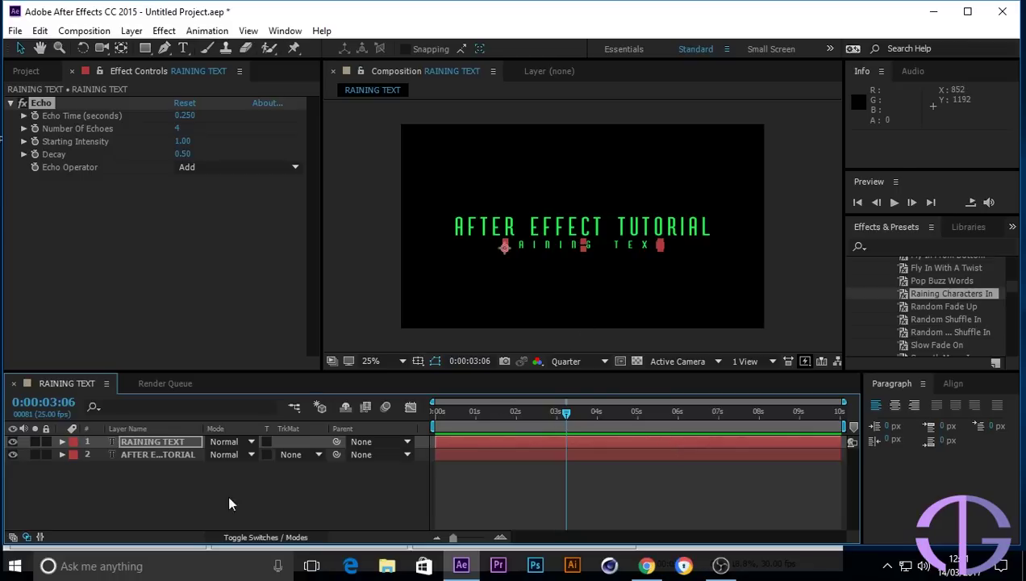
- Center the RAINING TEXT layer horizontally and vertically in the composition and move the AFTER EFFECT TUTORIAL title above it to about 273, 508
click(179, 445)
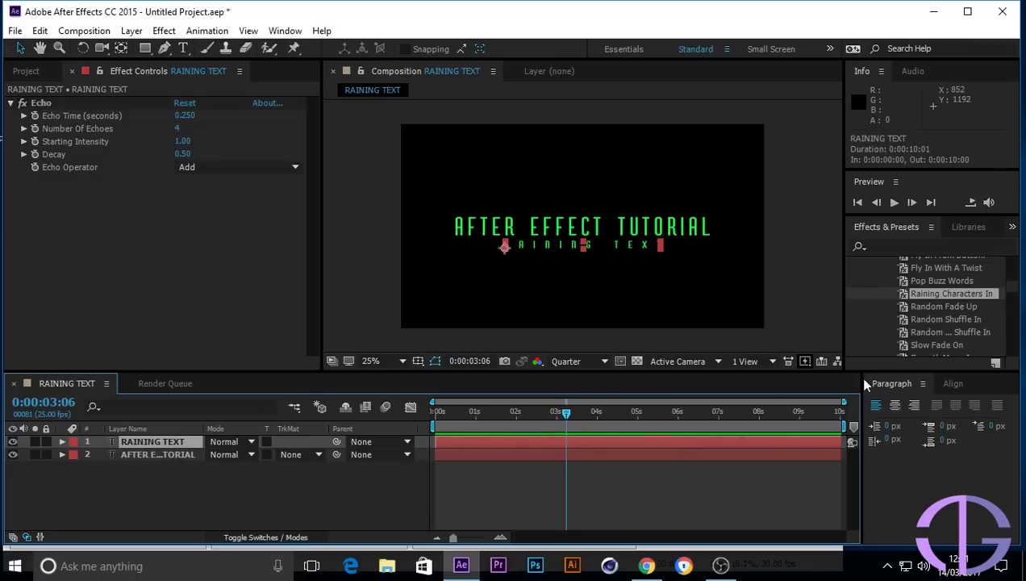
click(965, 383)
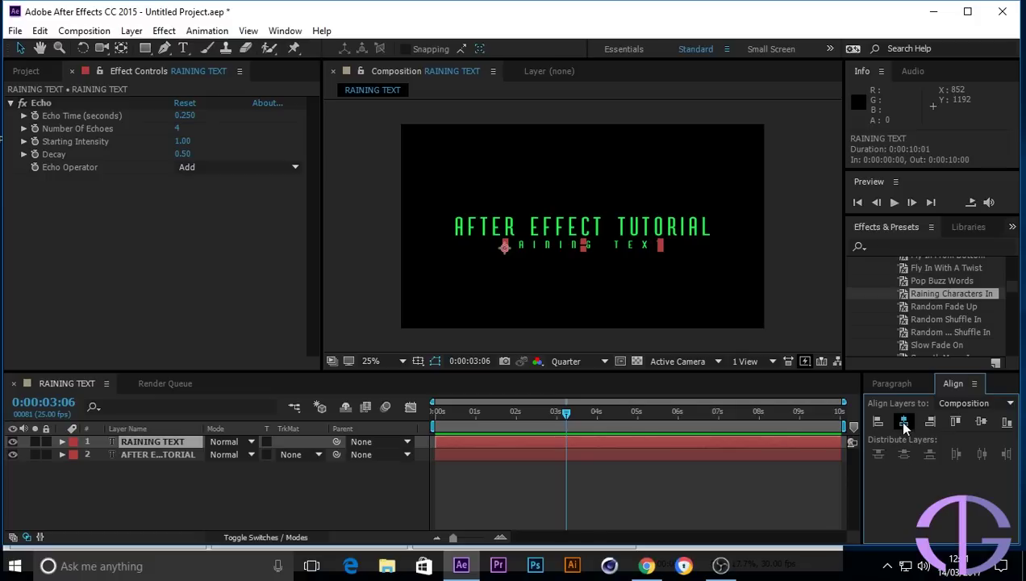
click(905, 425)
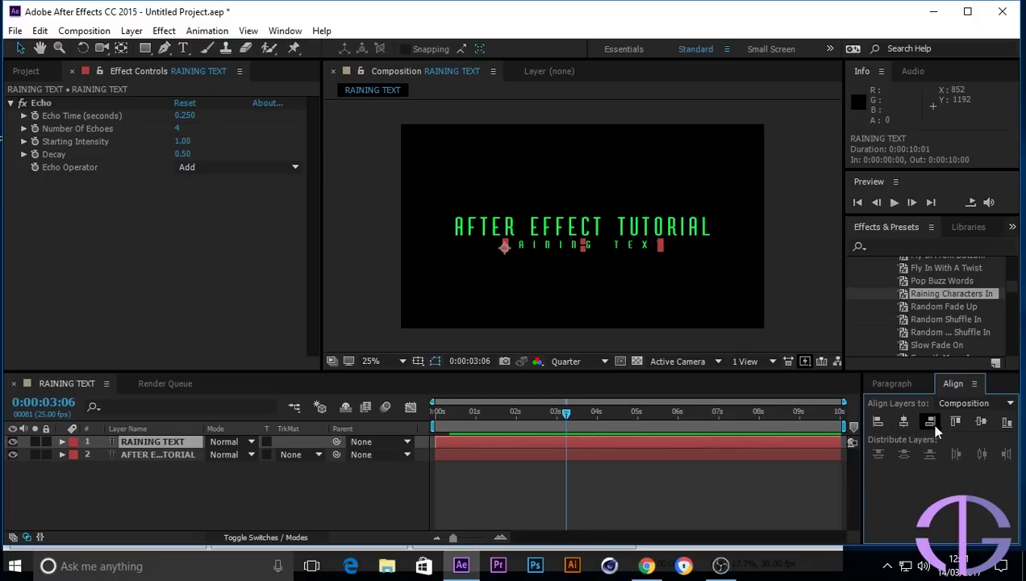
click(981, 425)
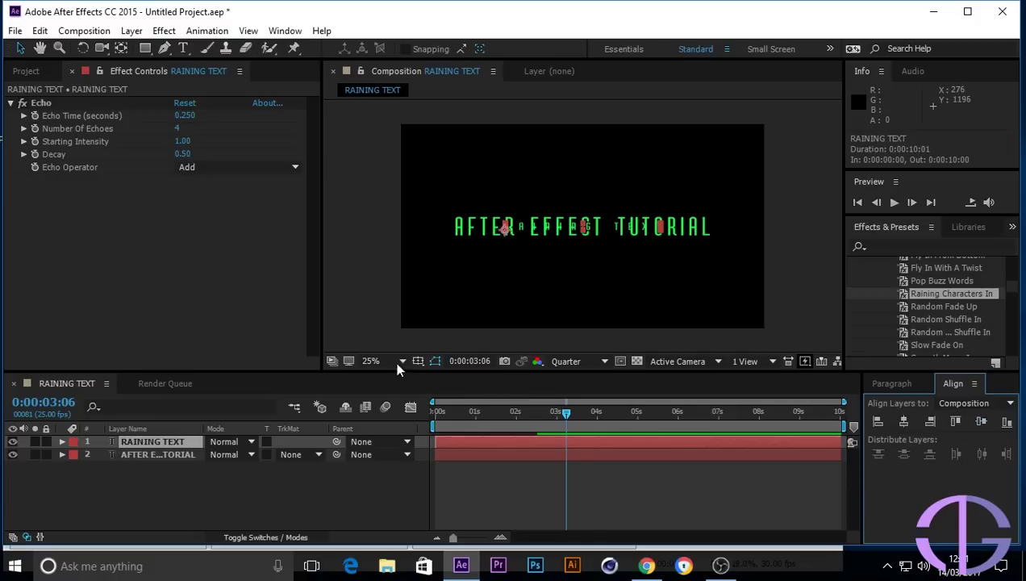
click(161, 454)
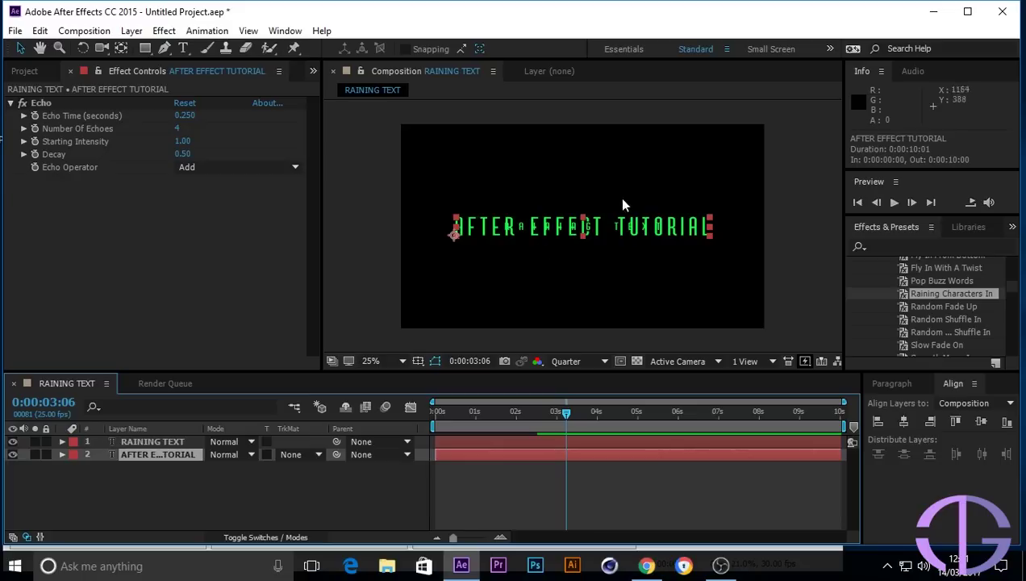
mouse_move(617, 226)
mouse_down()
mouse_move(618, 209)
mouse_move(621, 217)
mouse_up()
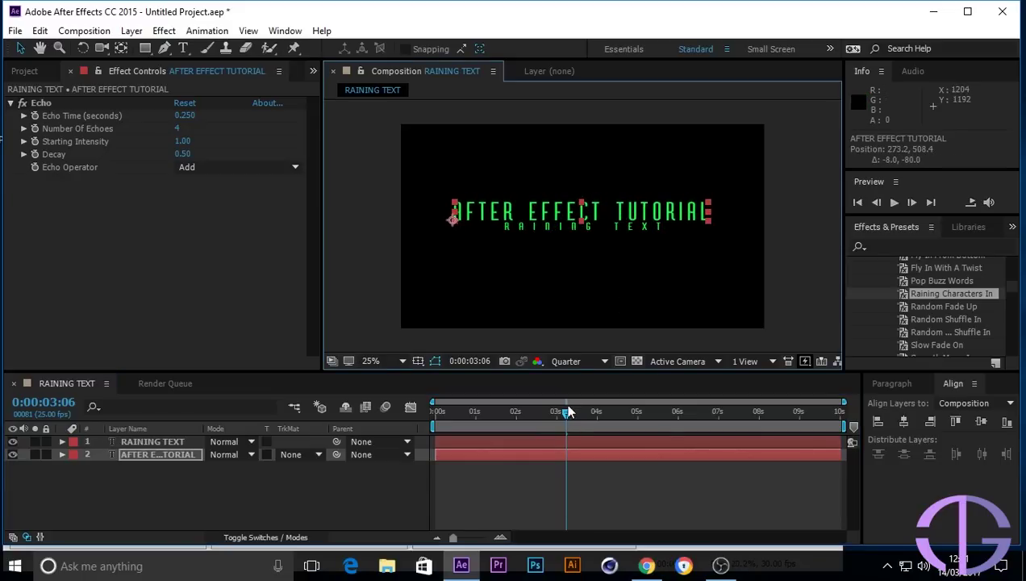
- Preview the repositioned titles' animation from the start of the composition
drag(567, 415, 429, 449)
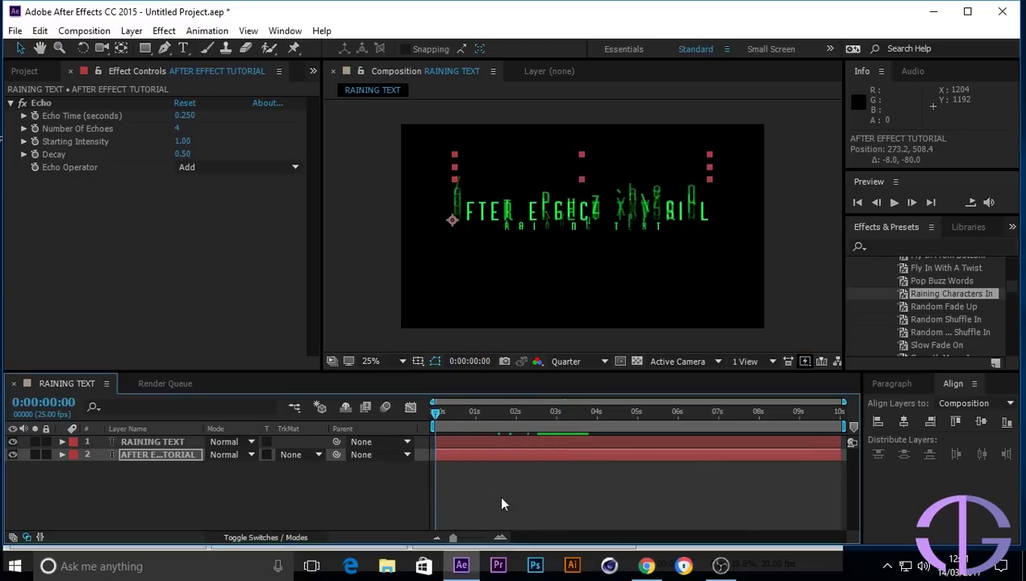
key(space)
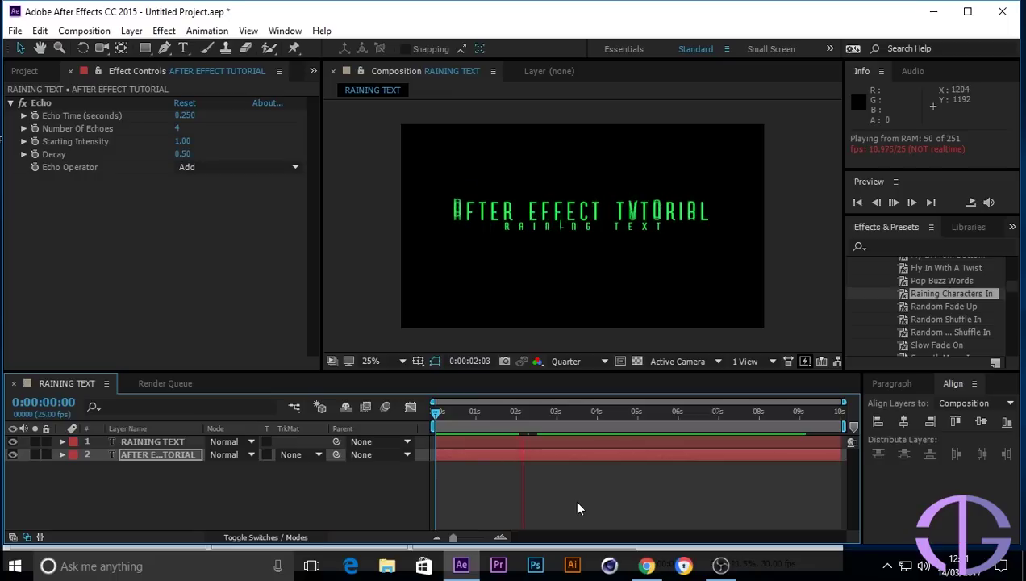
key(space)
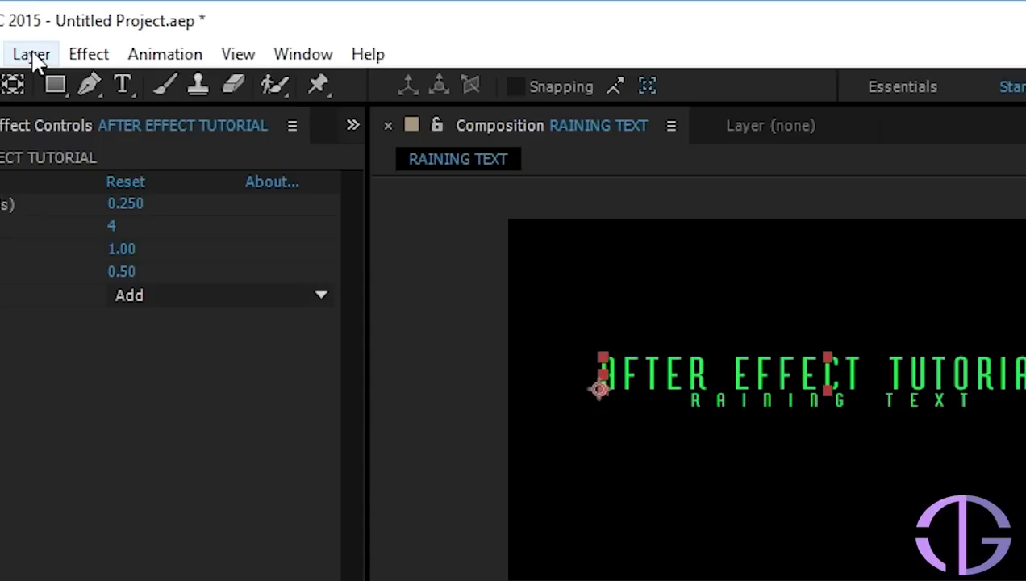
- Create a black 1920 x 1080 px solid layer named OPTICAL FLARE
click(131, 30)
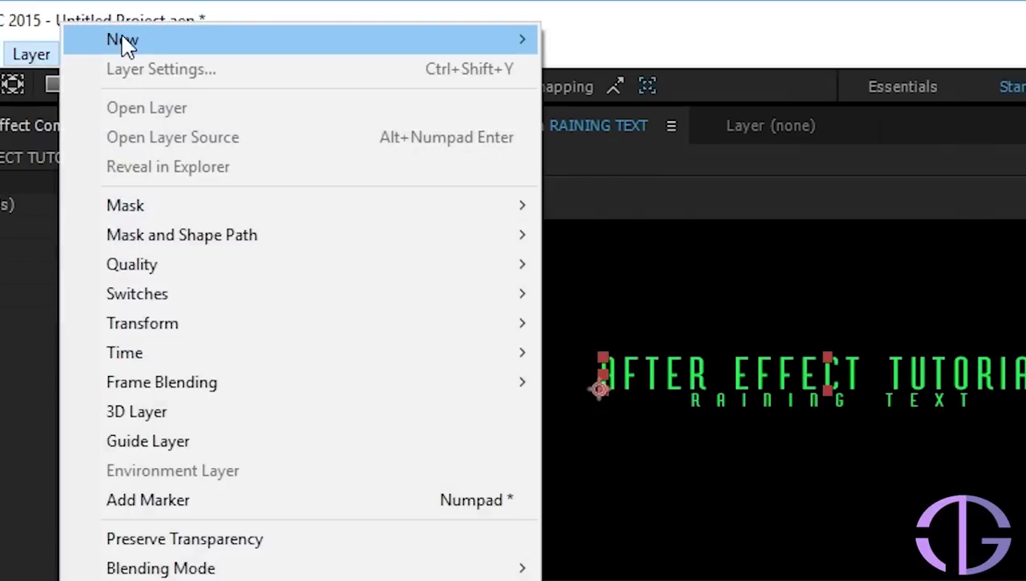
mouse_move(125, 45)
click(648, 71)
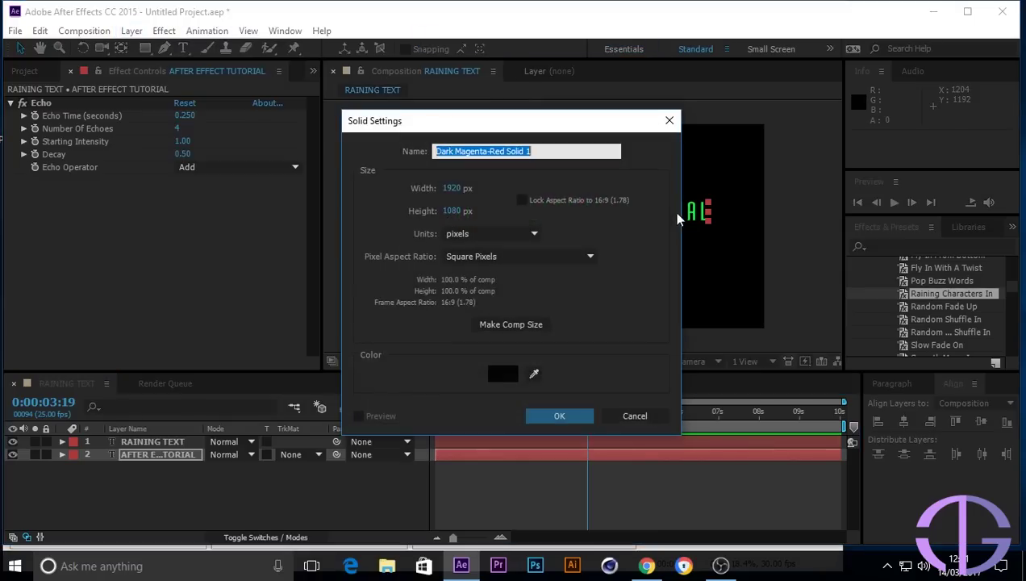
text(o)
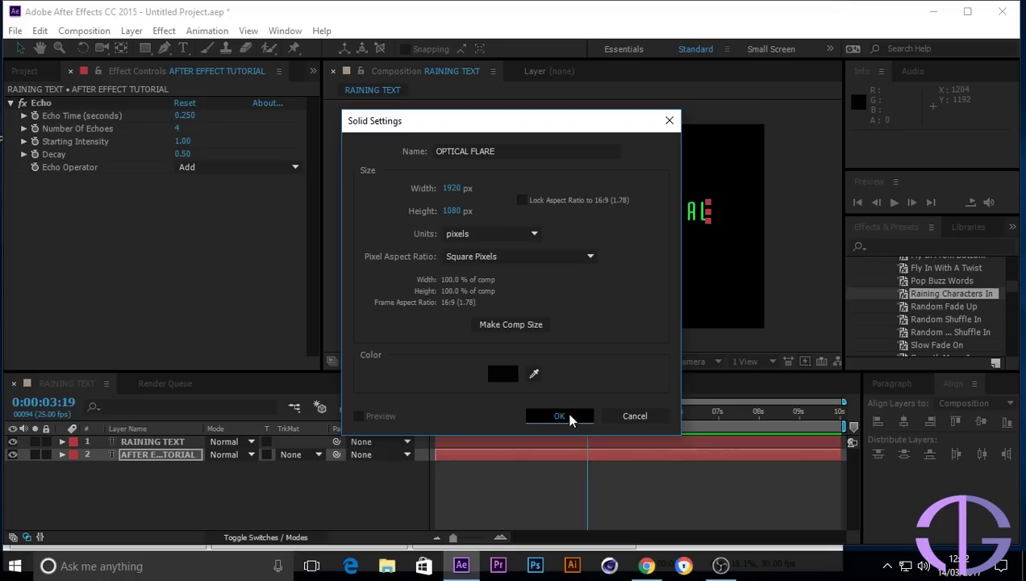
click(559, 416)
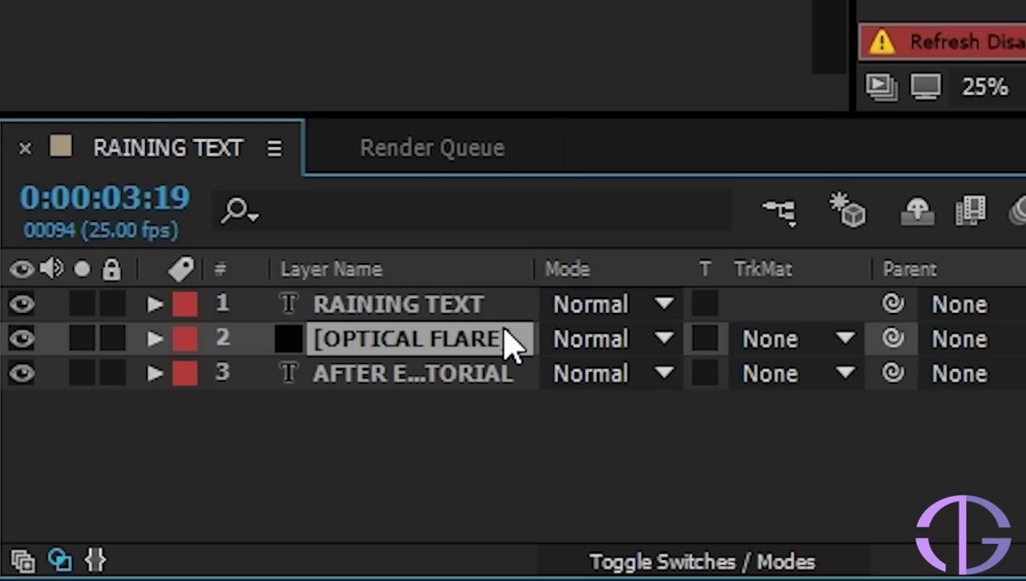
- Move the OPTICAL FLARE layer to the top of the layer stack and re-enable refreshing of the composition view
drag(193, 455, 192, 435)
drag(507, 285, 506, 310)
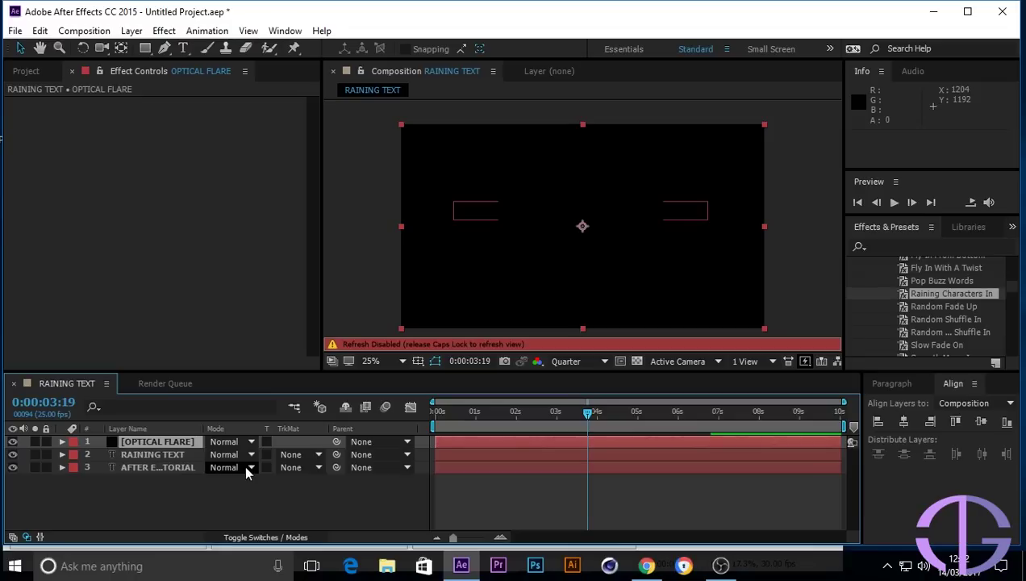
key(Caps_Lock)
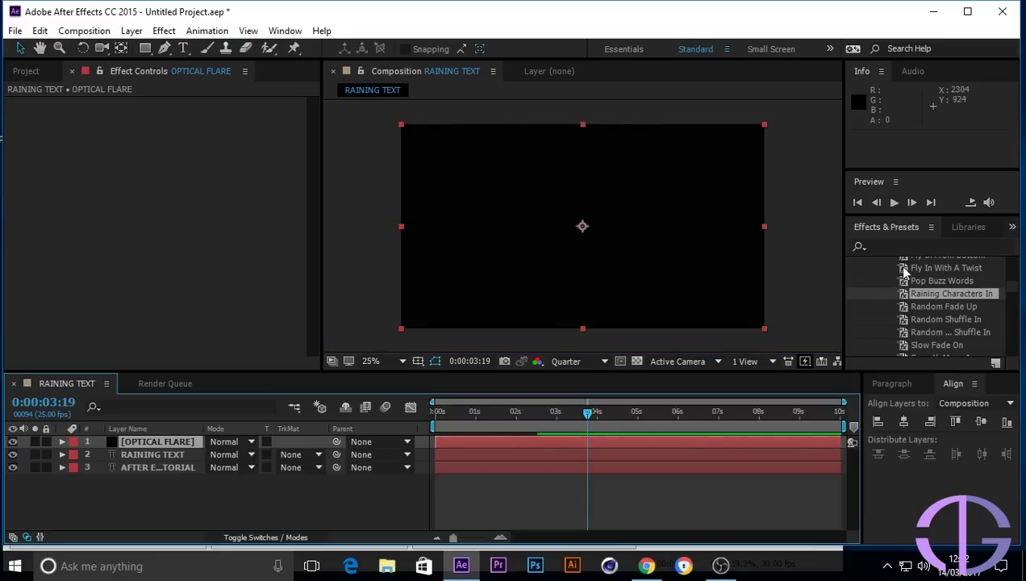
- Find the Optical Flares effect by searching "optical", apply it to the OPTICAL FLARE layer and open the effect's options
click(894, 245)
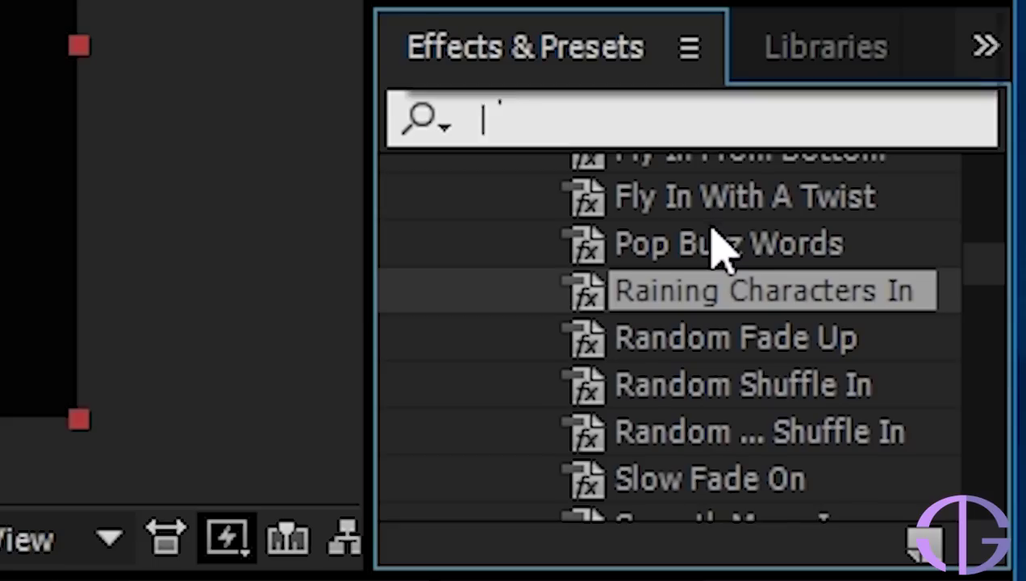
text(optical)
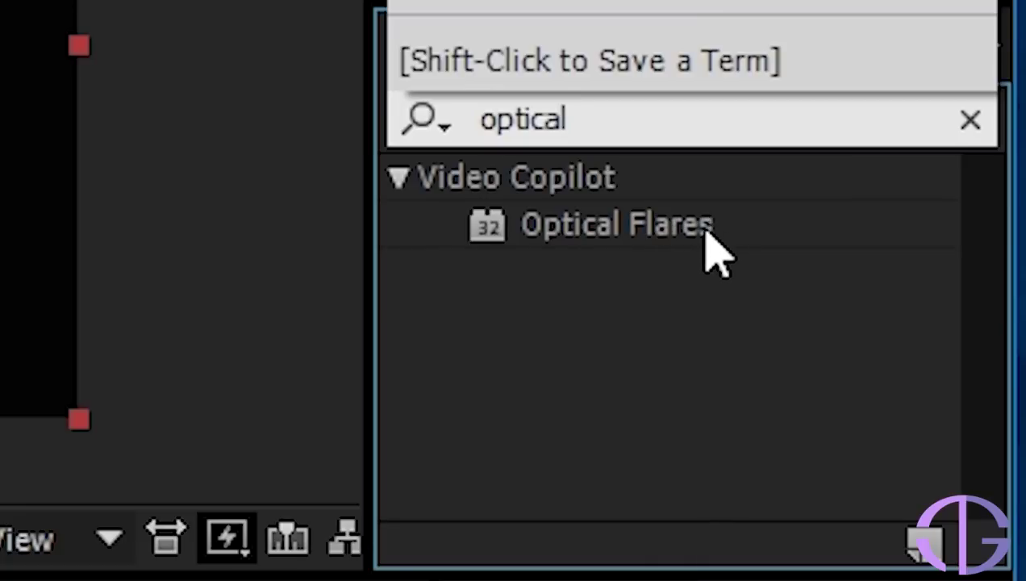
click(678, 241)
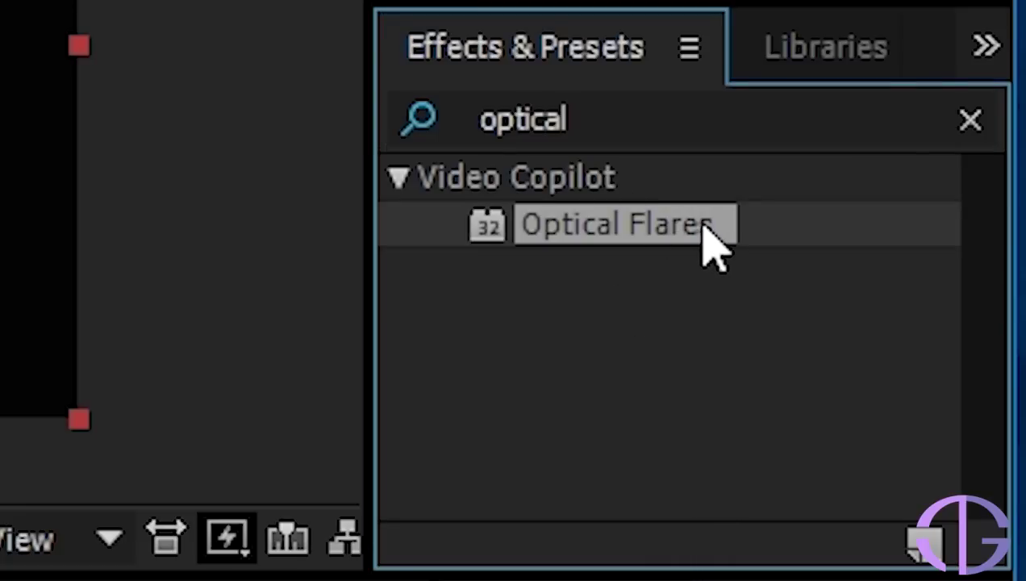
drag(703, 234, 171, 440)
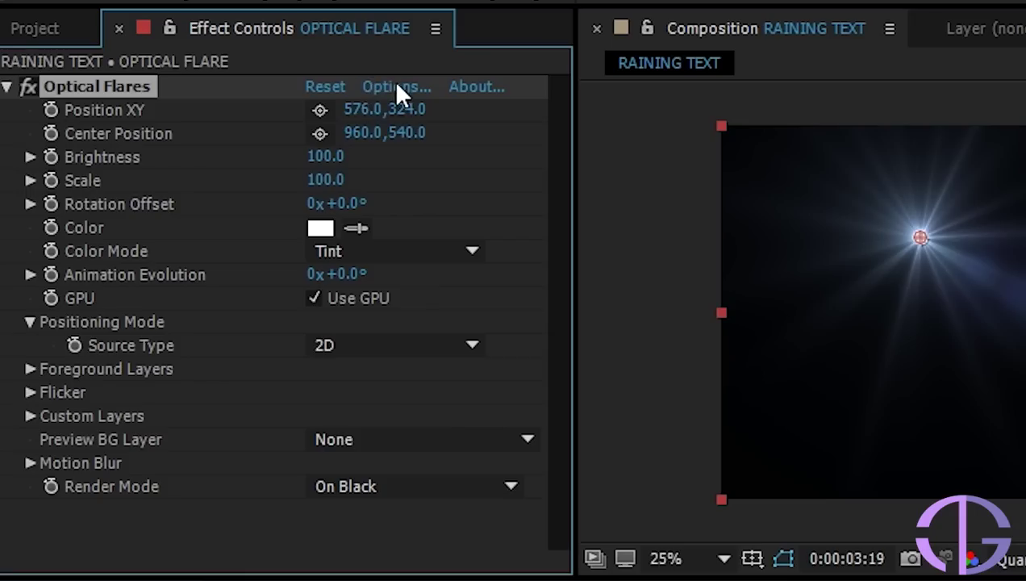
click(395, 86)
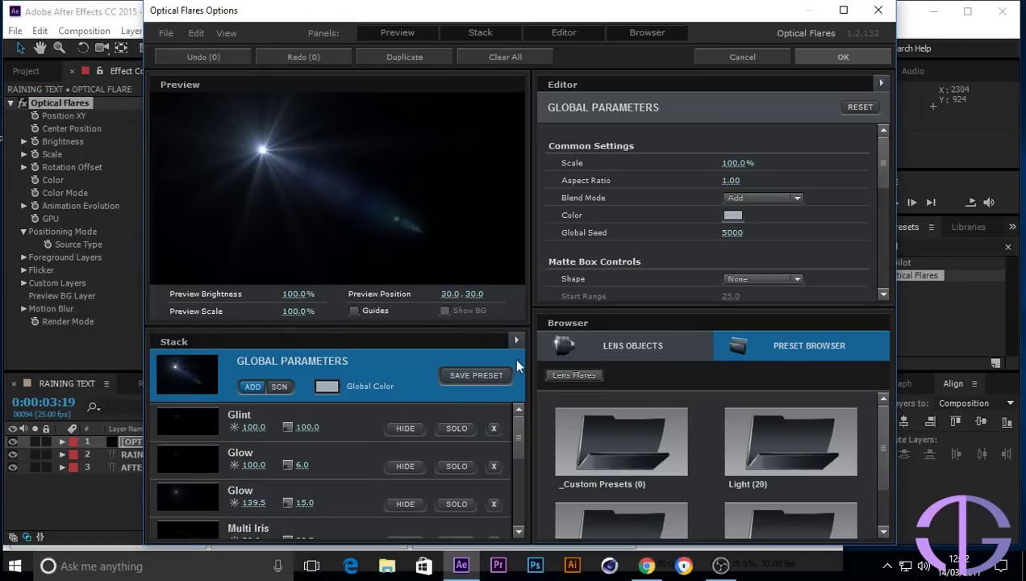
- Browse the Motion Graphics flare presets, load the Sektor Golden preset and accept the Optical Flares options
scroll(698, 415, down, 1)
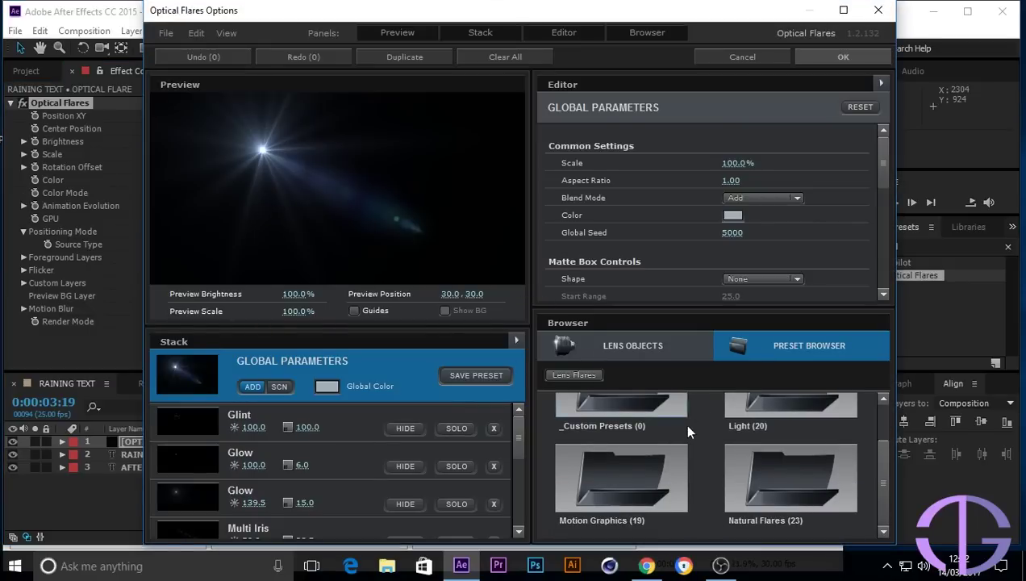
click(631, 500)
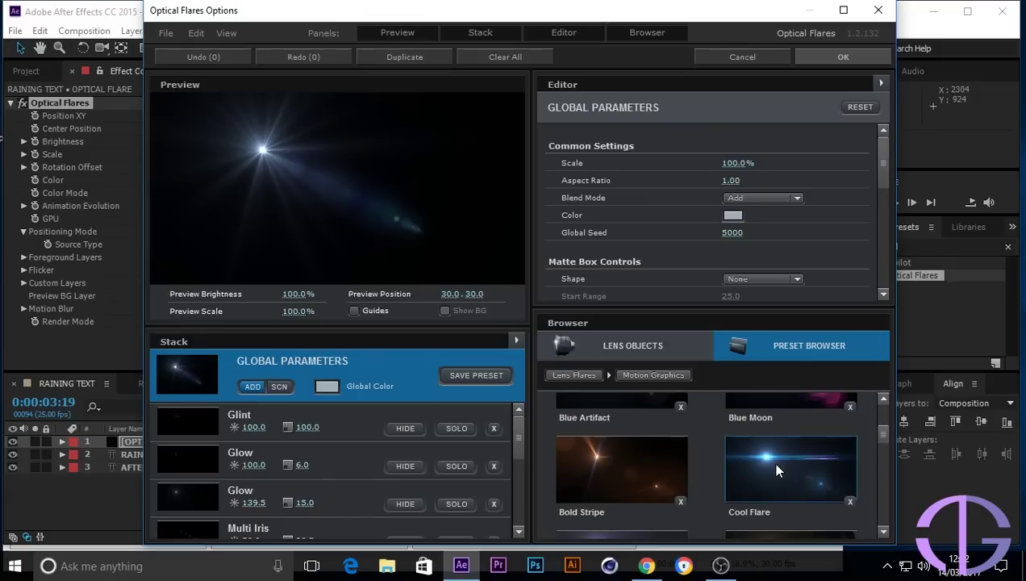
scroll(775, 468, down, 1)
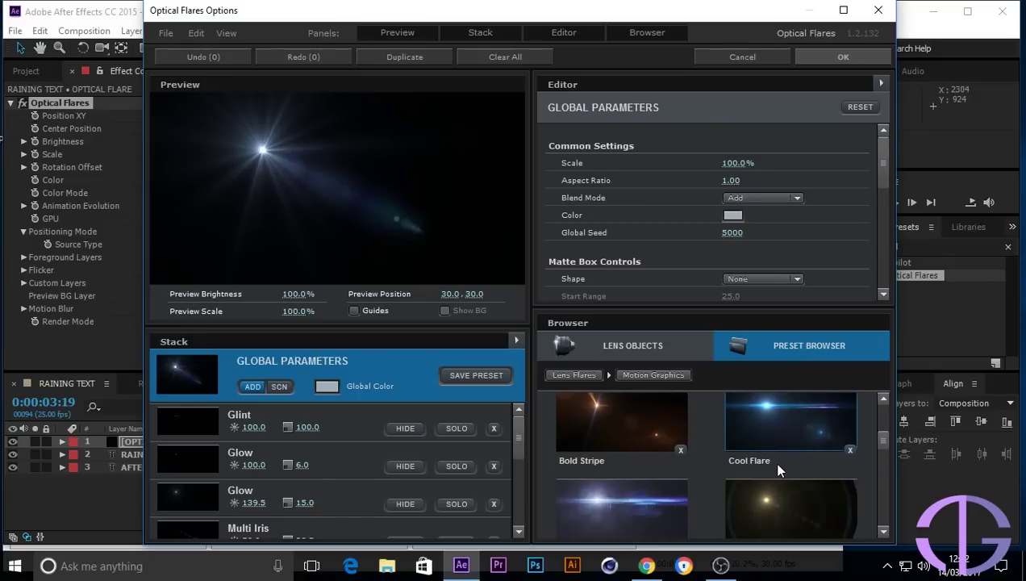
scroll(778, 470, down, 2)
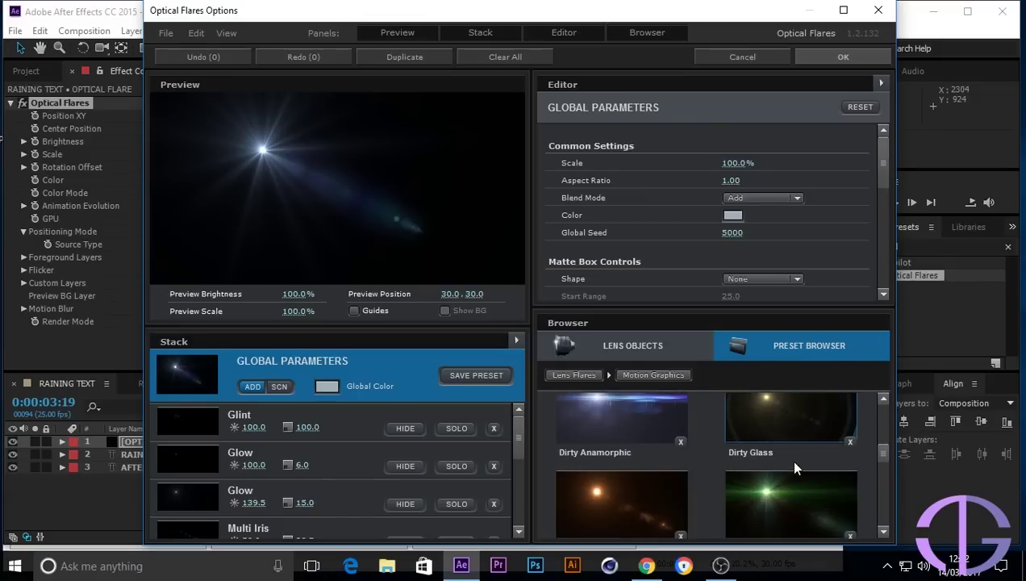
scroll(795, 468, down, 3)
scroll(794, 468, down, 1)
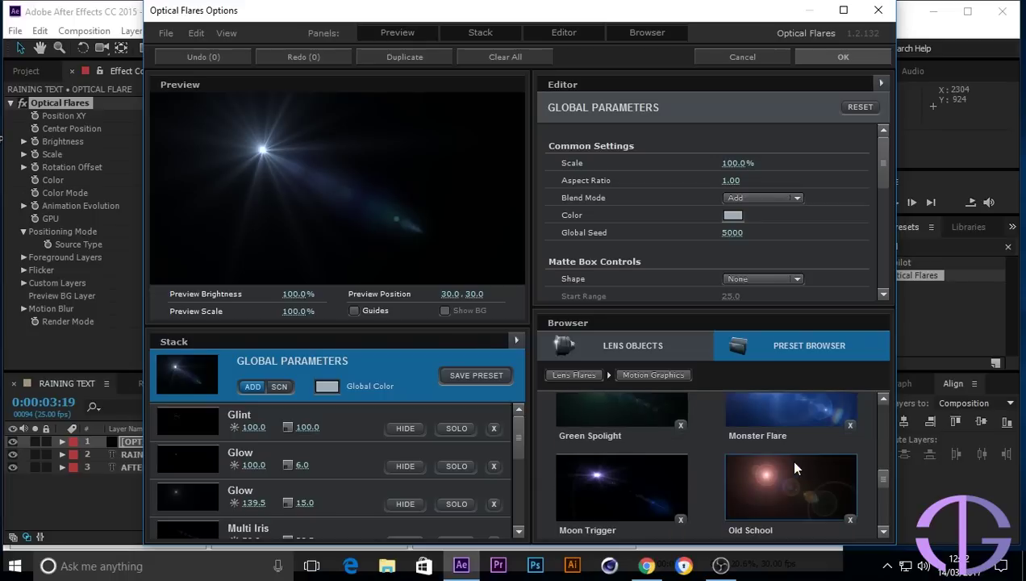
scroll(795, 469, down, 1)
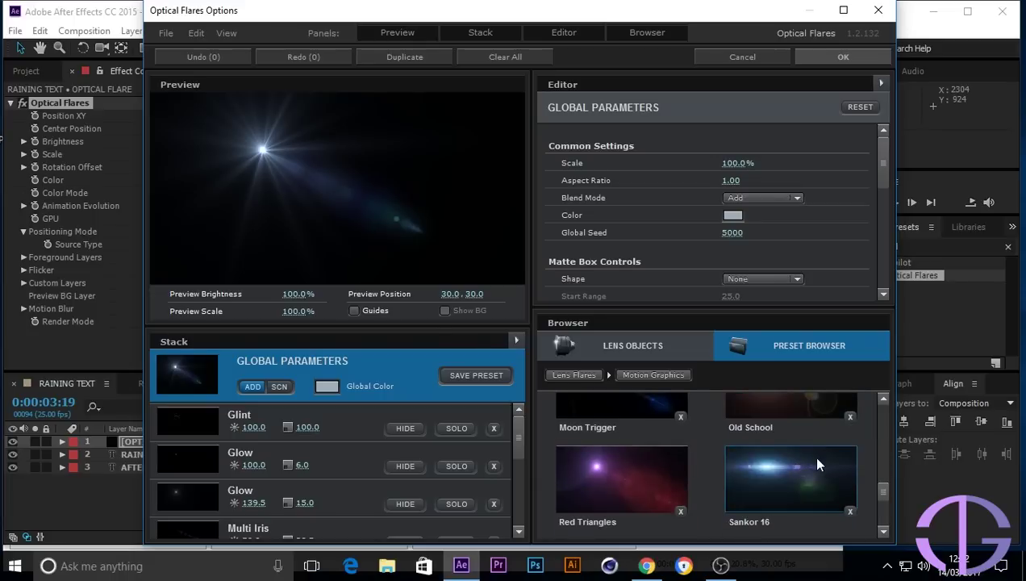
scroll(819, 464, down, 1)
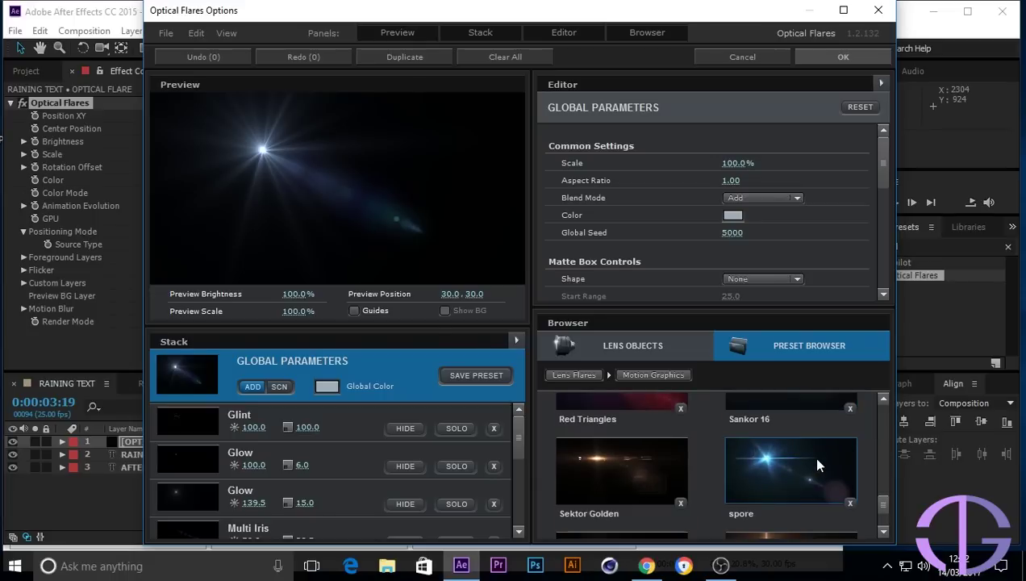
scroll(817, 464, up, 1)
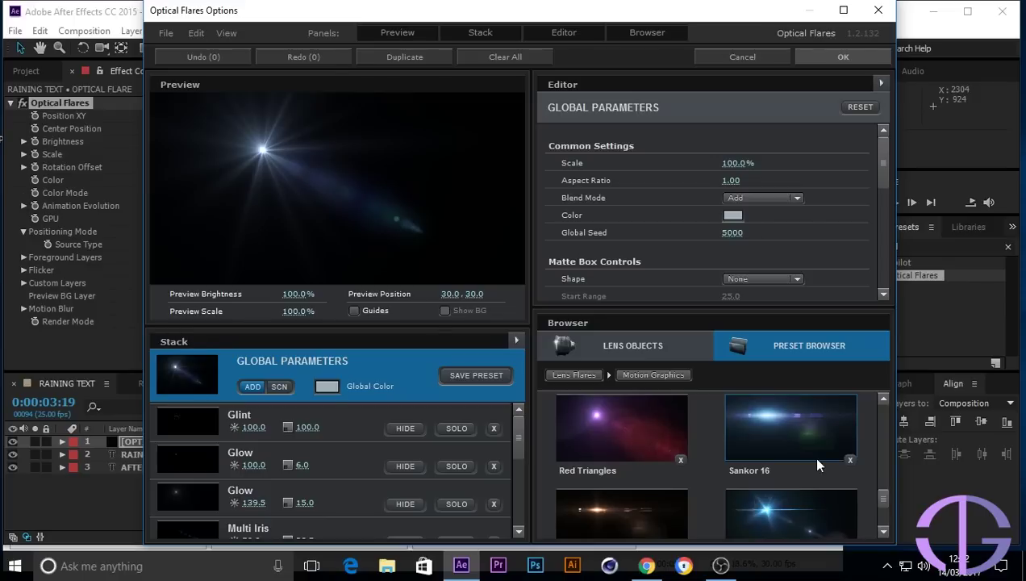
scroll(811, 464, down, 1)
click(635, 478)
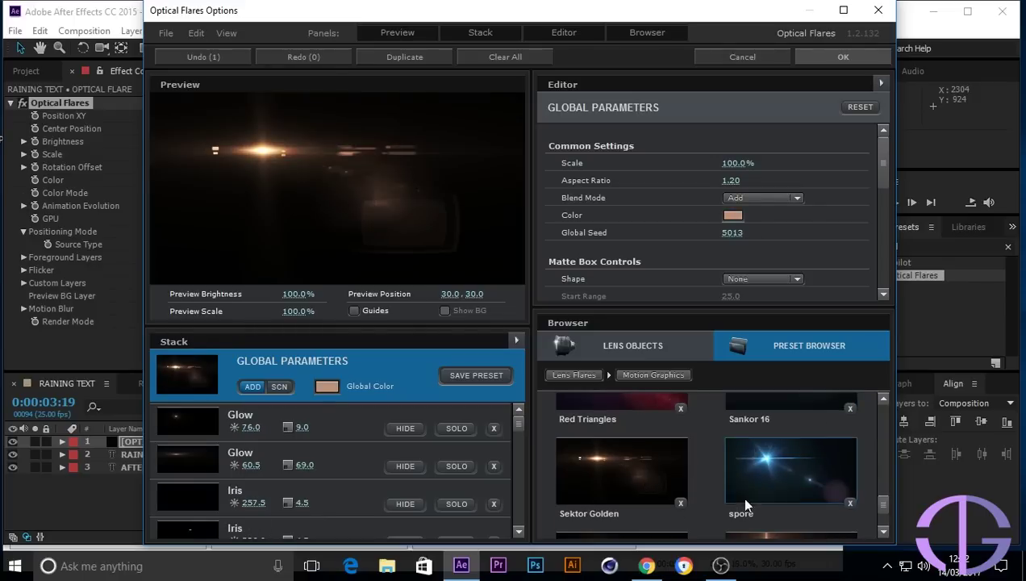
click(834, 54)
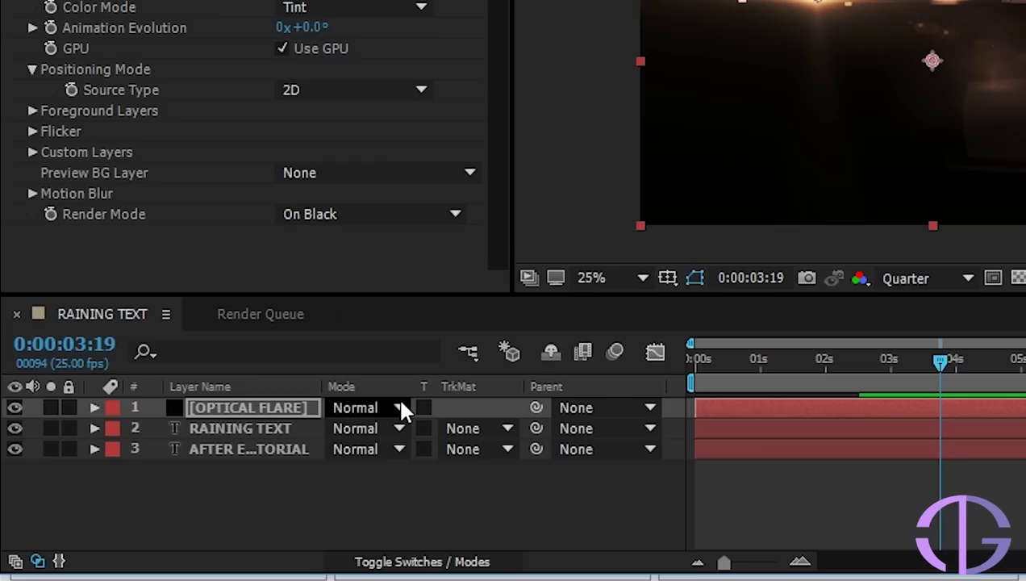
- Set the OPTICAL FLARE layer's blending mode to Screen
click(401, 403)
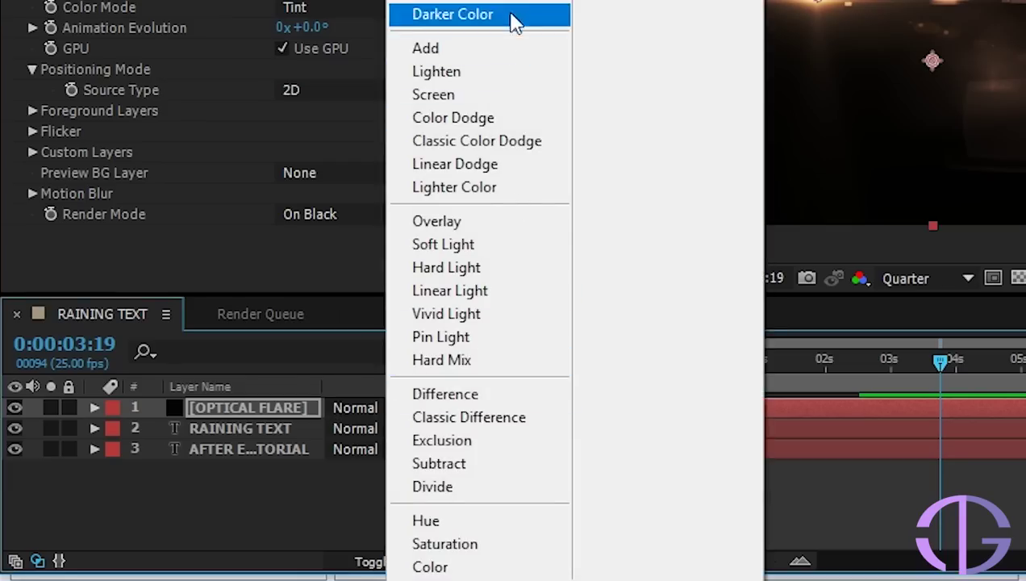
click(499, 101)
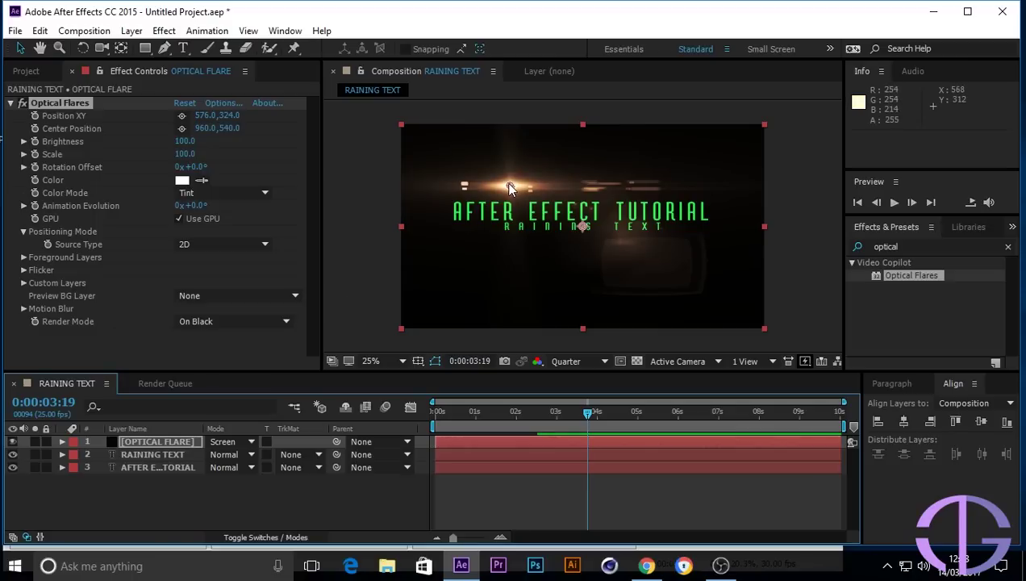
- Move the flare beyond the frame's left edge to Position XY -184, 448 and start keyframing that position at 0:00:00:00
drag(508, 182, 365, 208)
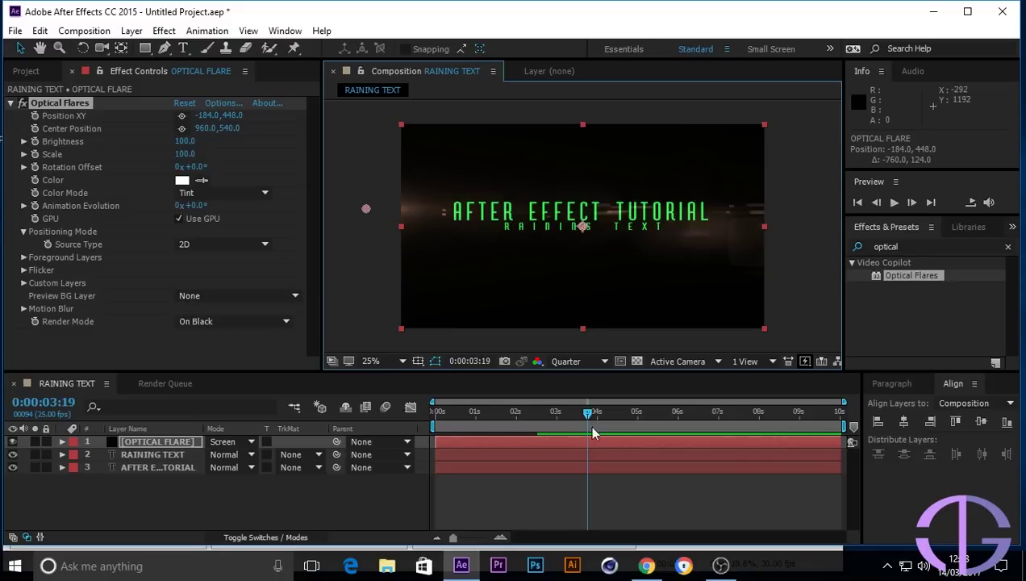
drag(590, 417, 435, 415)
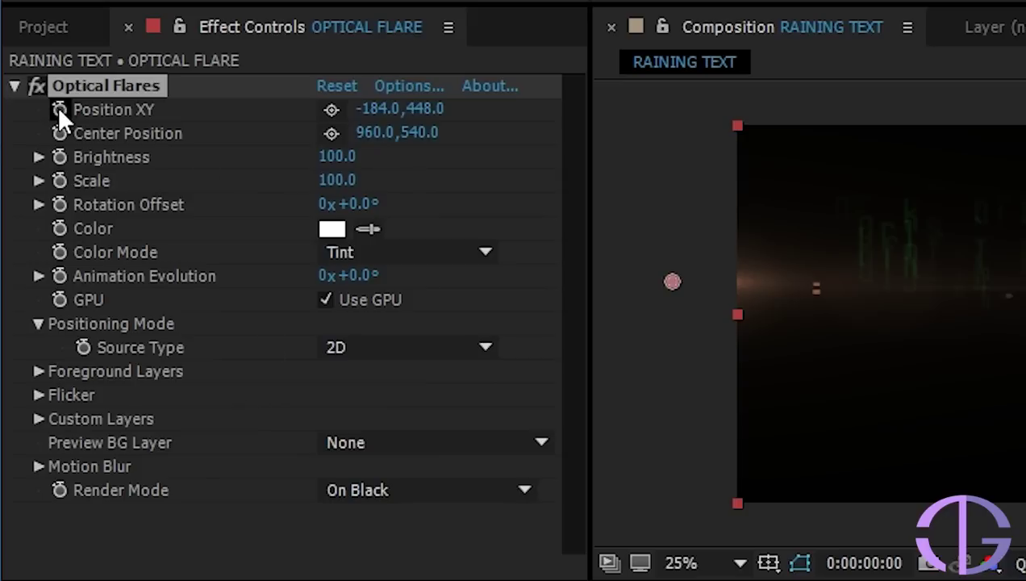
click(59, 109)
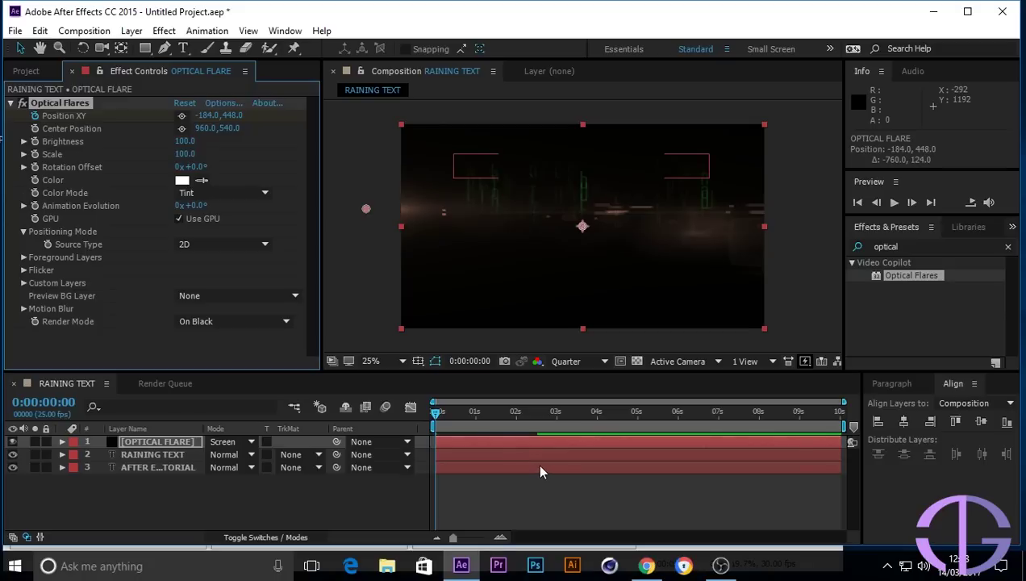
- At 0:00:03:00, move the flare horizontally past the frame's right edge to Position XY 2106, 448
key(space)
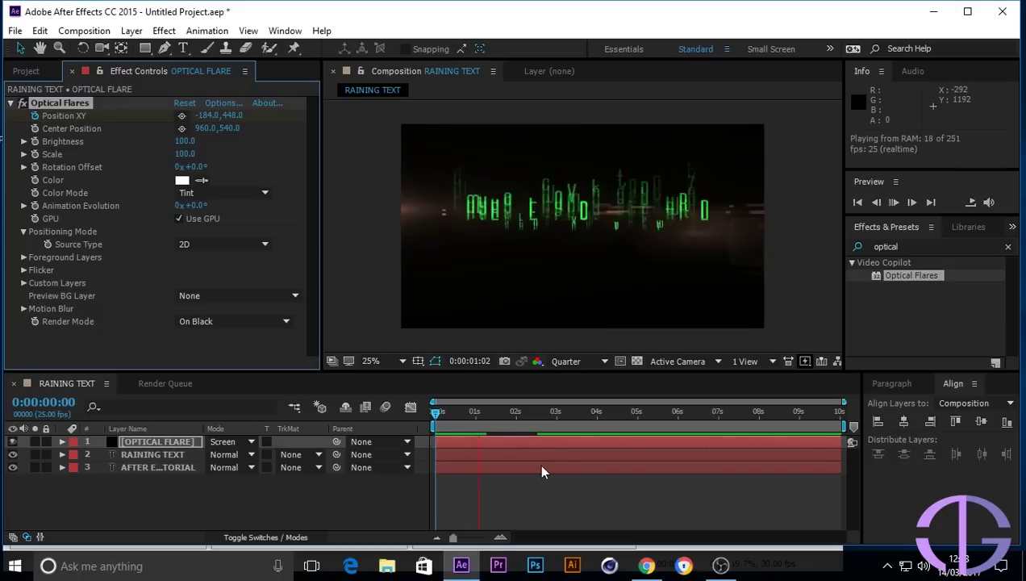
key(space)
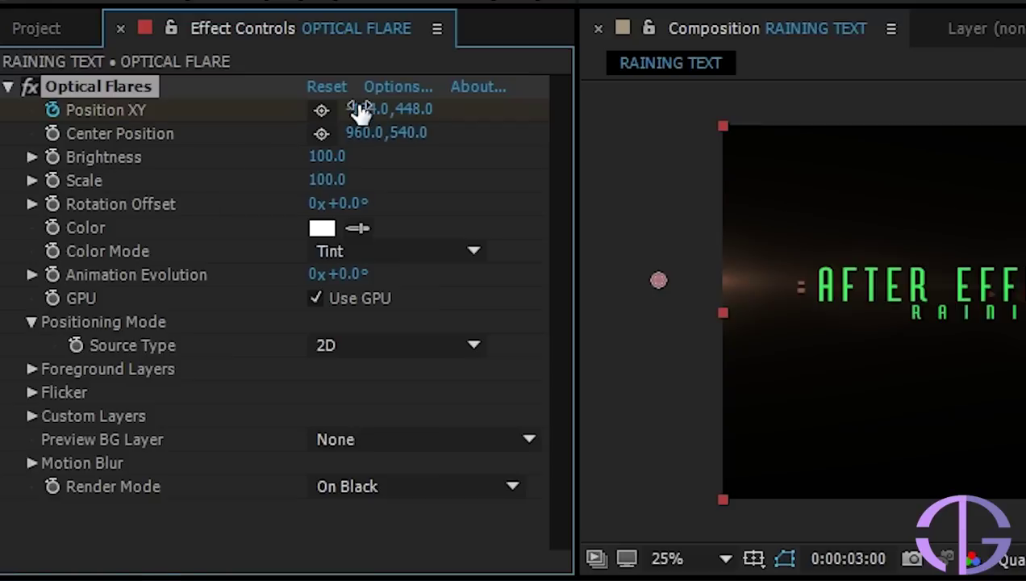
drag(361, 112, 444, 110)
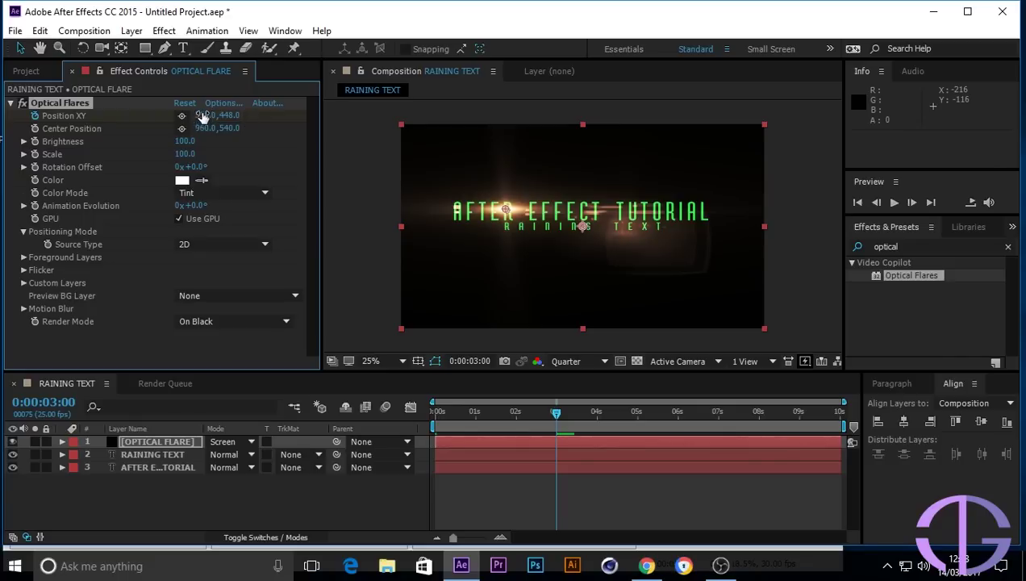
drag(202, 119, 894, 134)
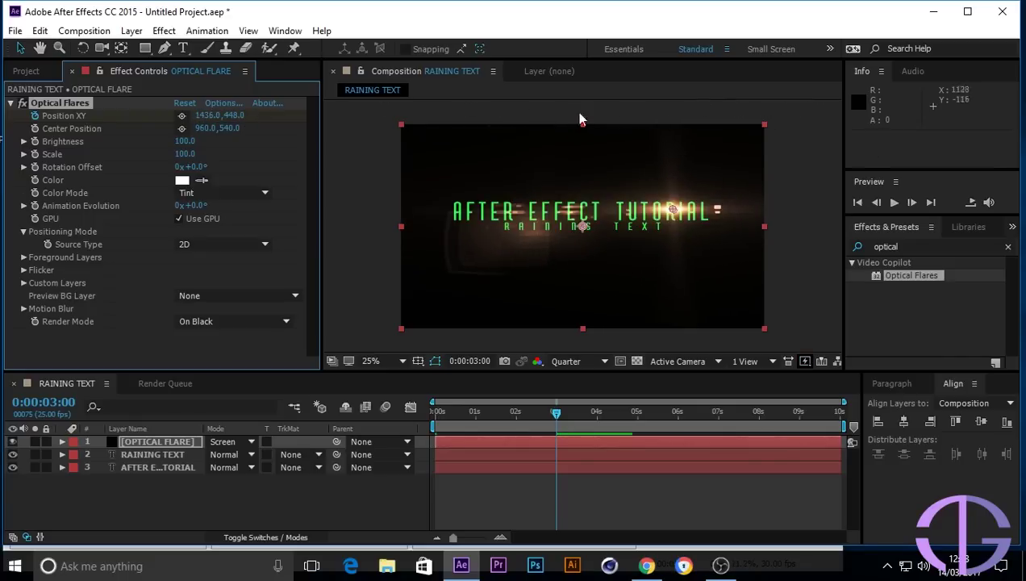
drag(202, 117, 752, 157)
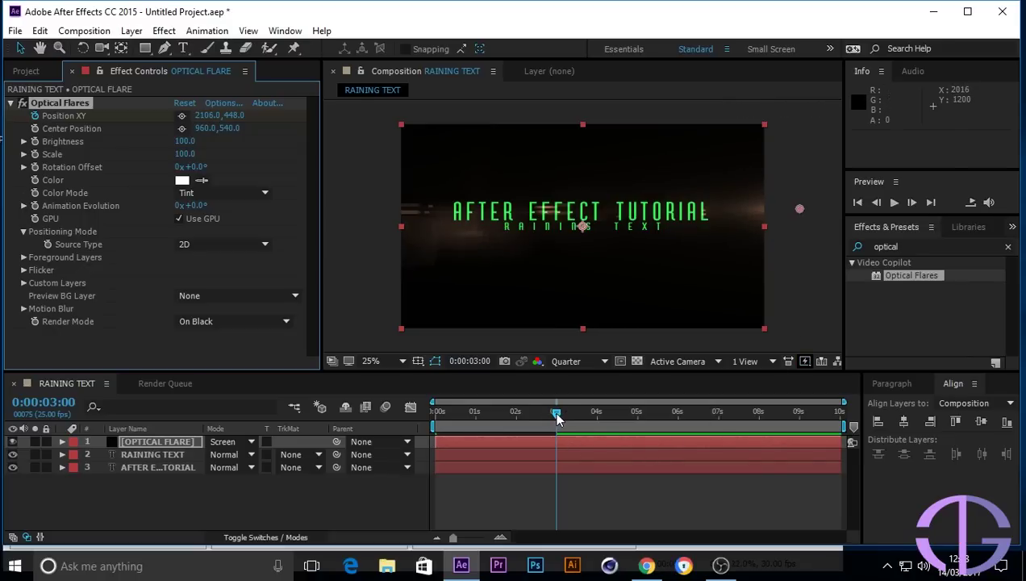
- Preview the flare's sweep across the titles from the start of the composition
drag(557, 416, 435, 413)
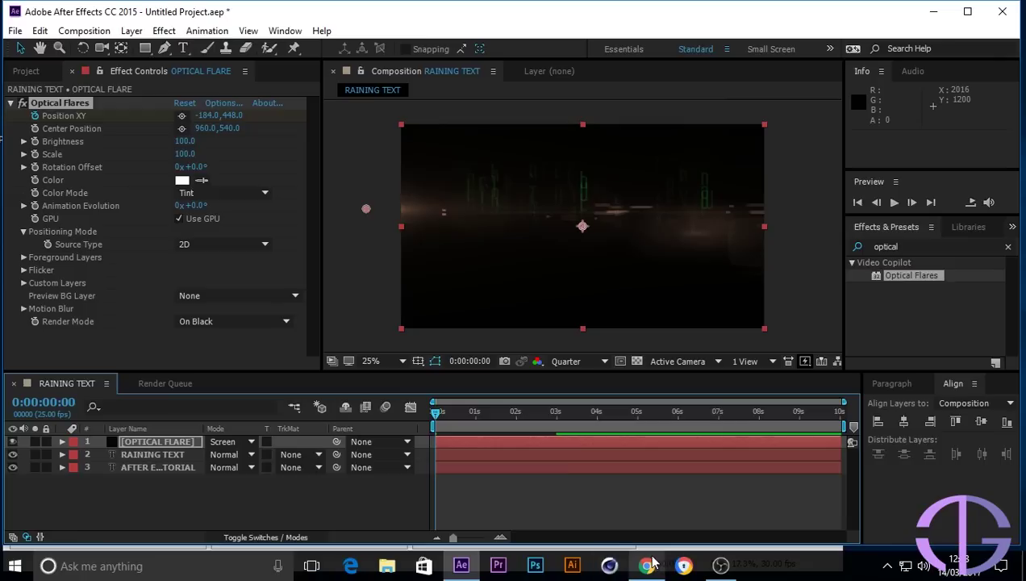
key(space)
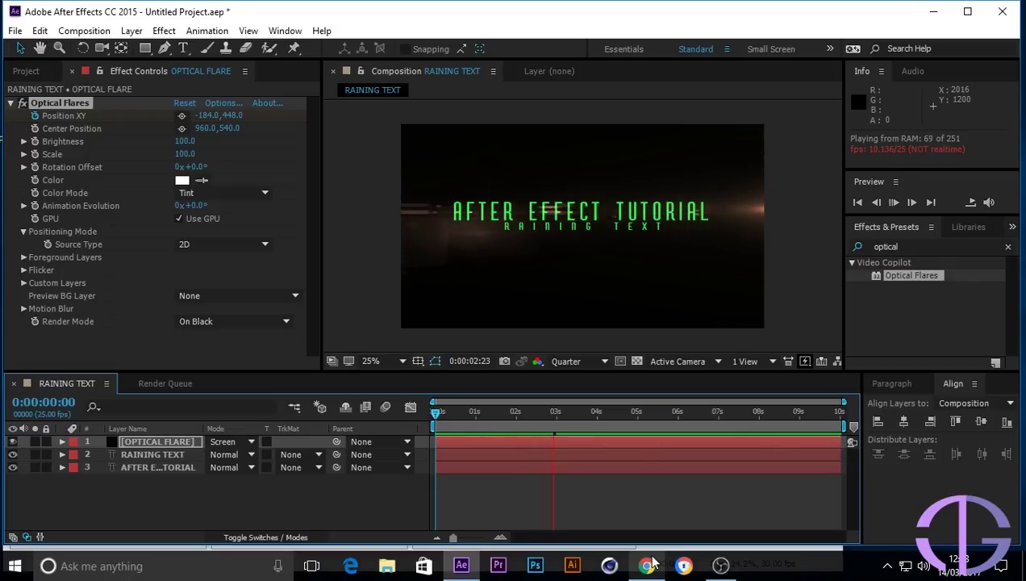
key(space)
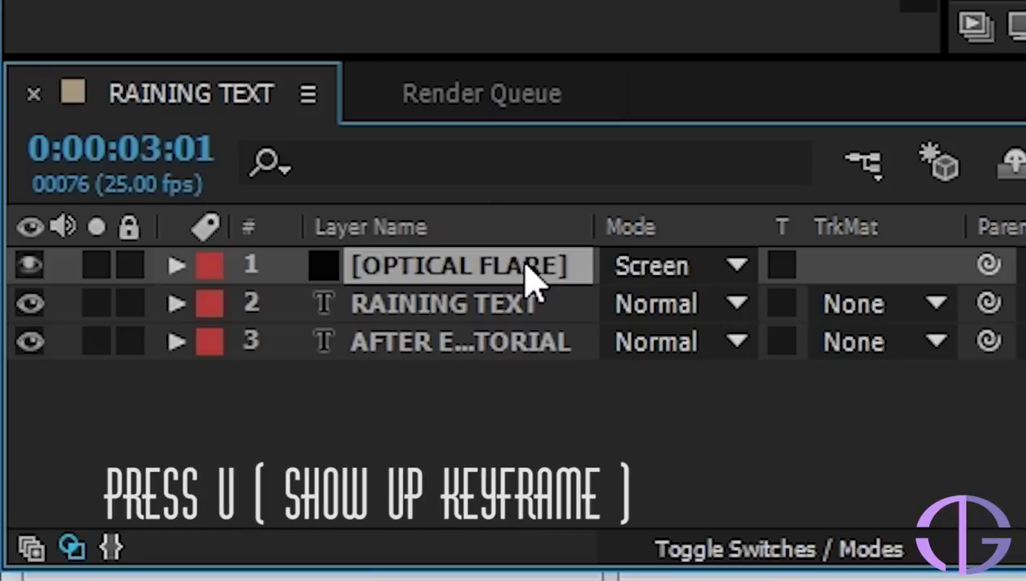
- Reveal the OPTICAL FLARE layer's keyframes and apply Easy Ease to both Position XY keyframes
key(u)
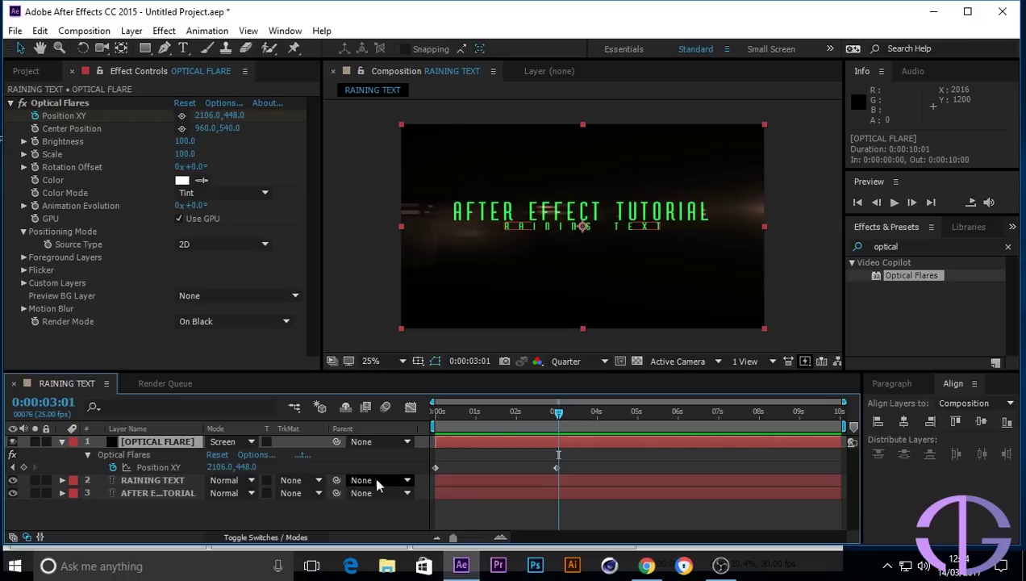
drag(428, 461, 574, 485)
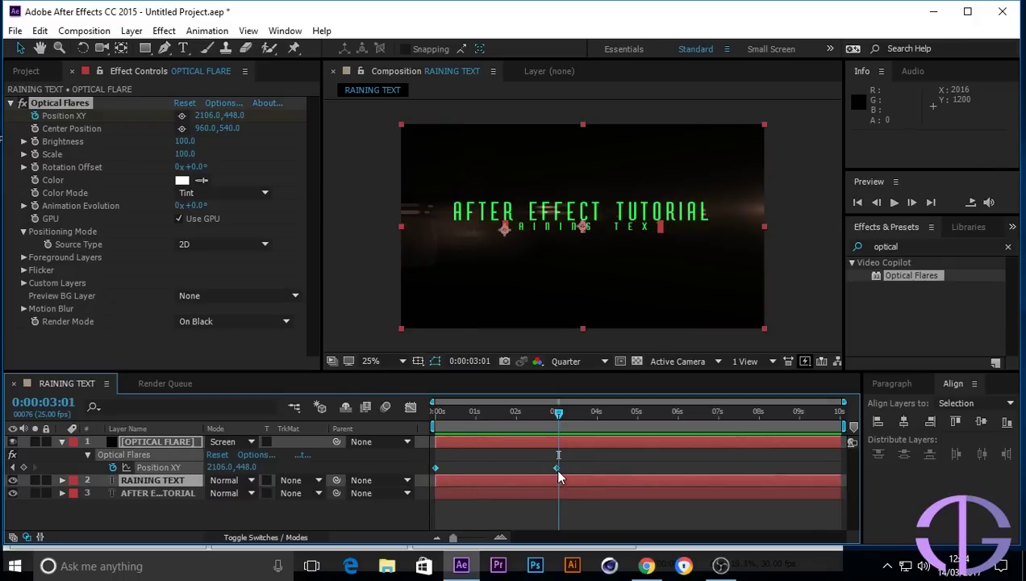
right_click(559, 470)
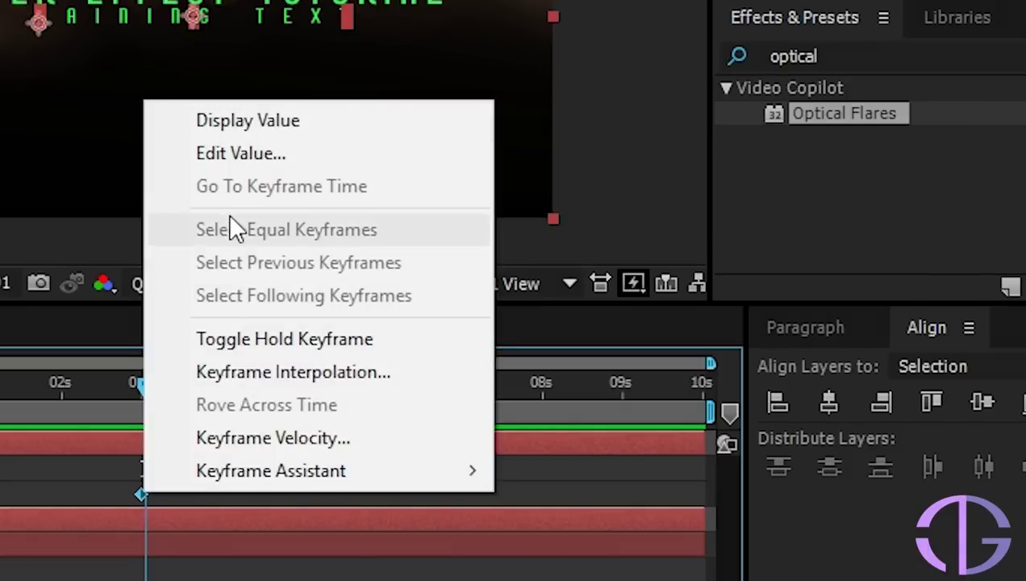
mouse_move(625, 453)
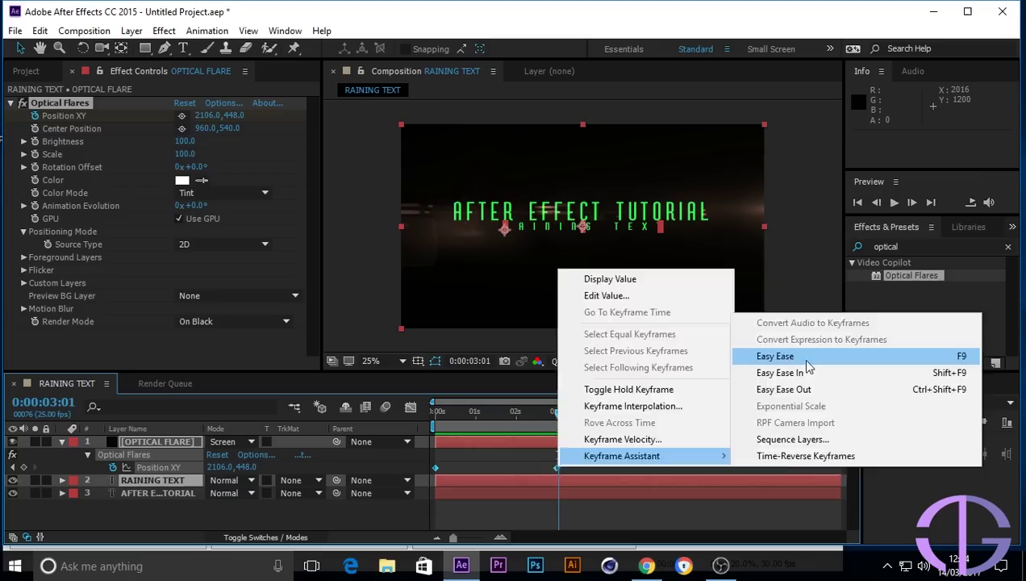
click(807, 361)
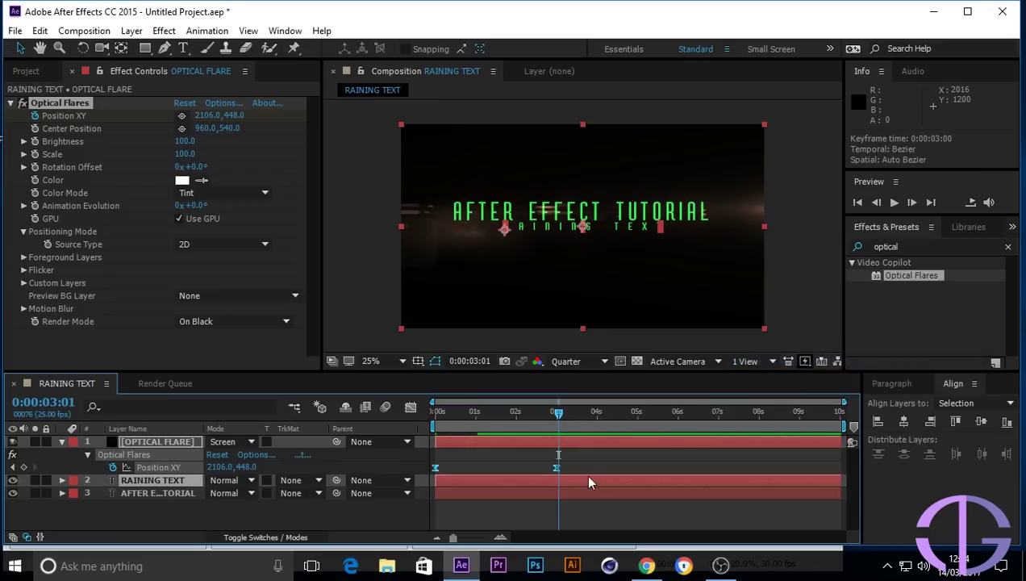
- In the Graph Editor, extend the last Position XY keyframe's speed handle toward the start, and return to the layer bars
click(410, 407)
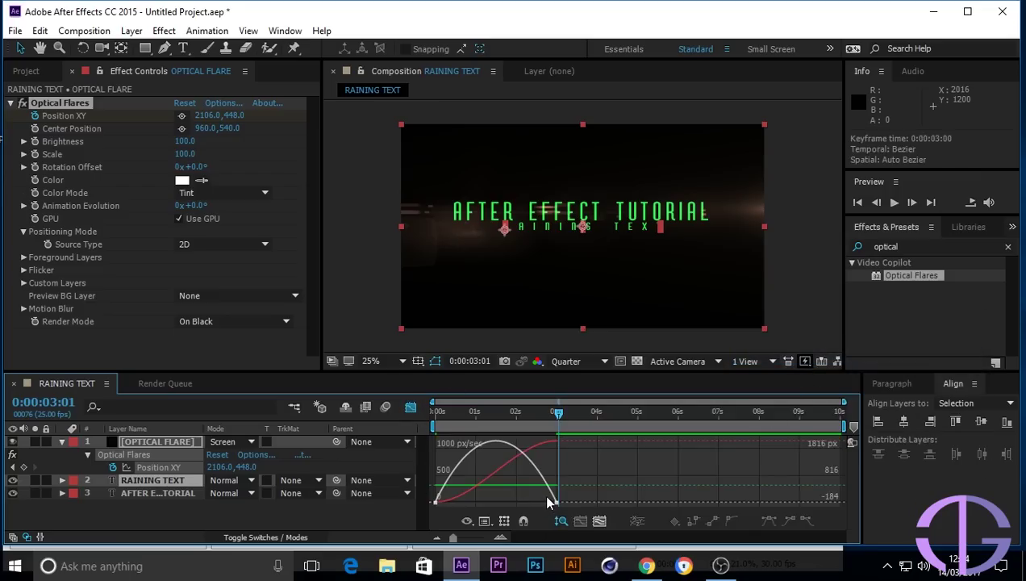
drag(550, 500, 482, 505)
click(413, 408)
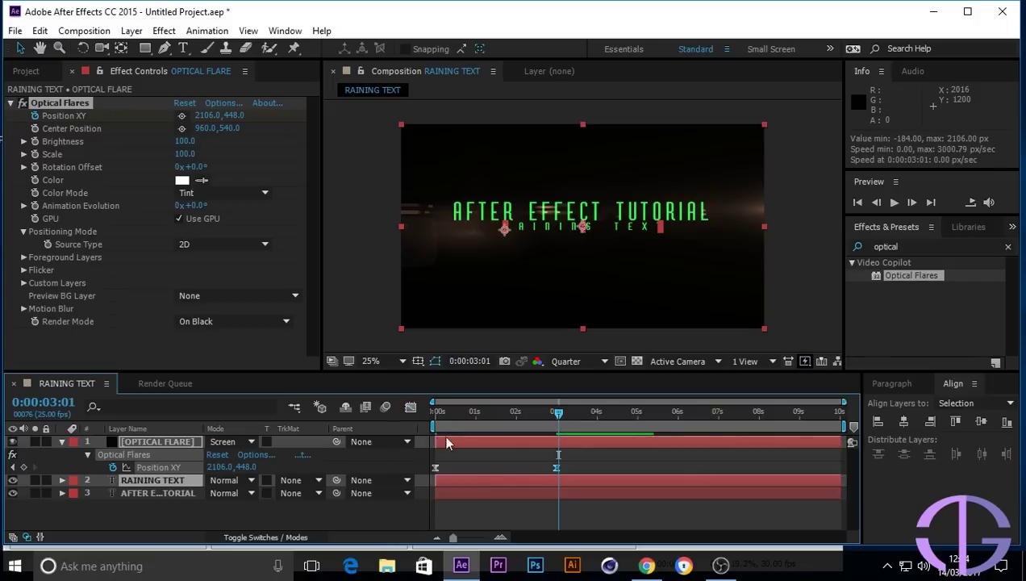
- Play back the eased flare animation with the raining titles from 0:00:00:00 to check the timing
drag(560, 417, 427, 412)
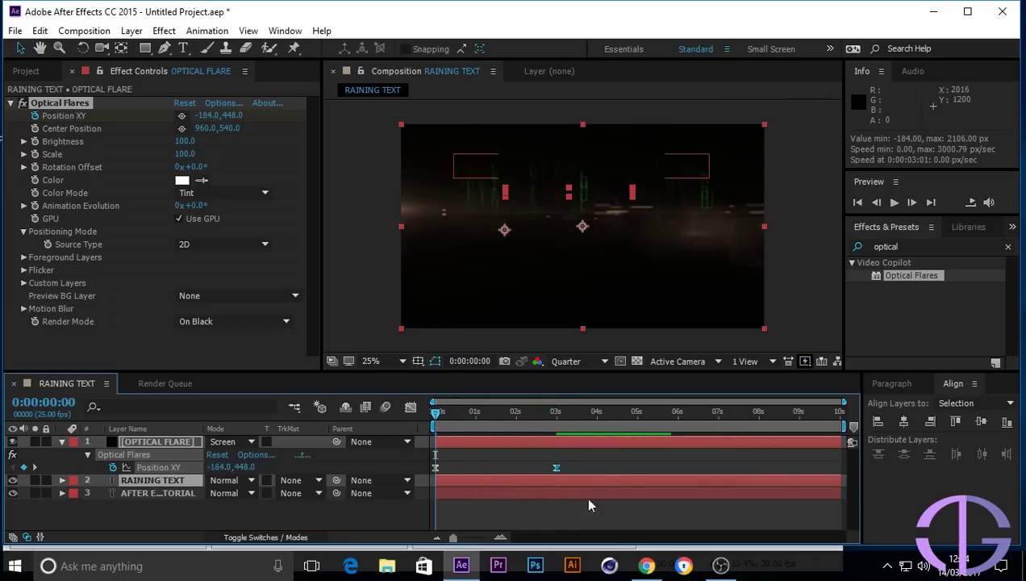
click(654, 513)
key(space)
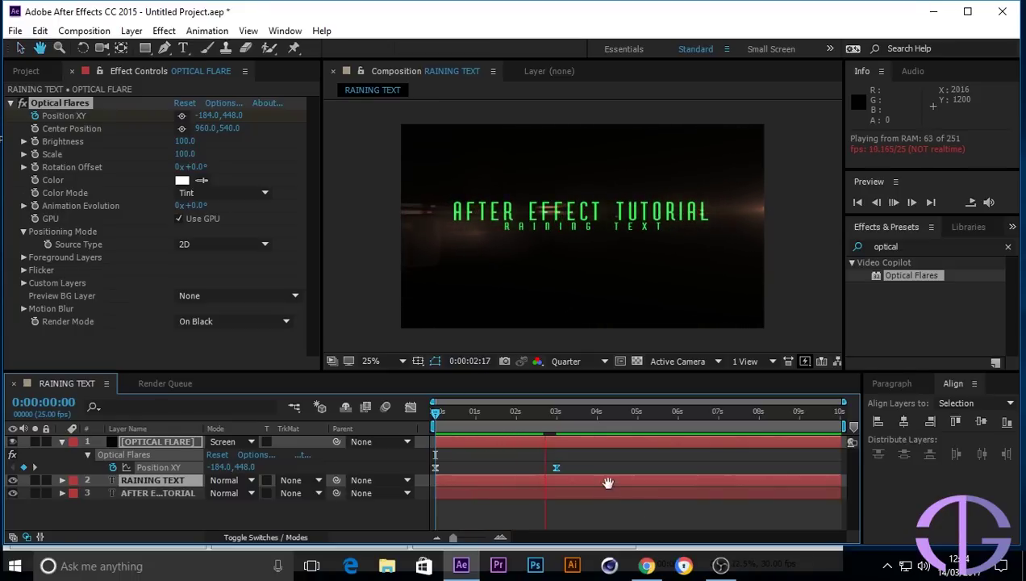
click(606, 446)
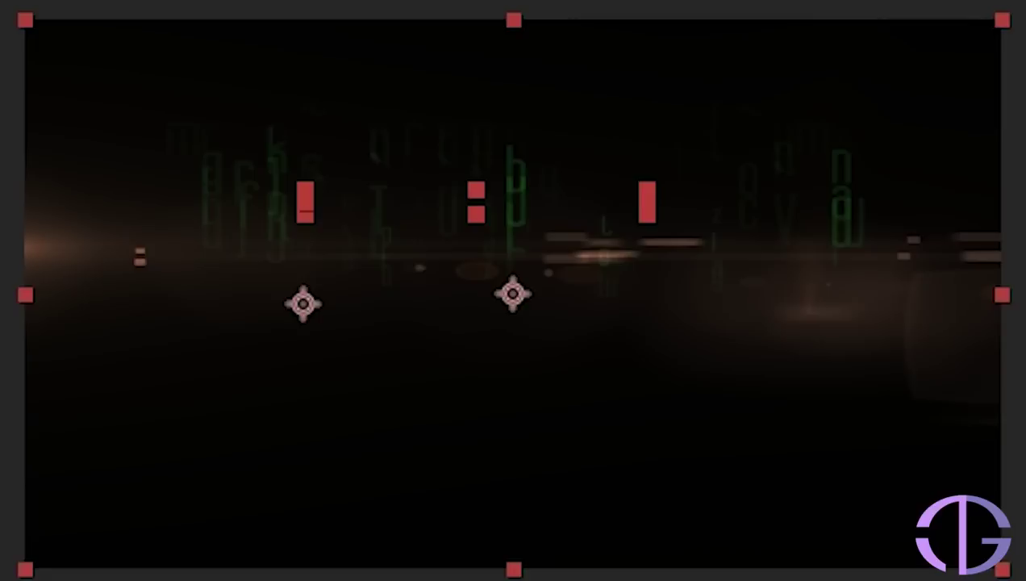
key(space)
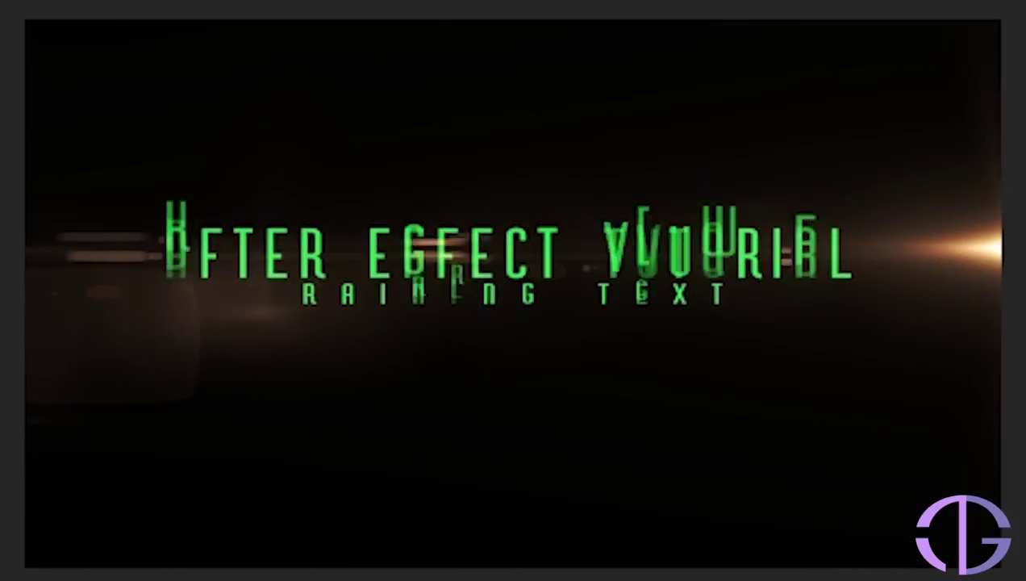
key(space)
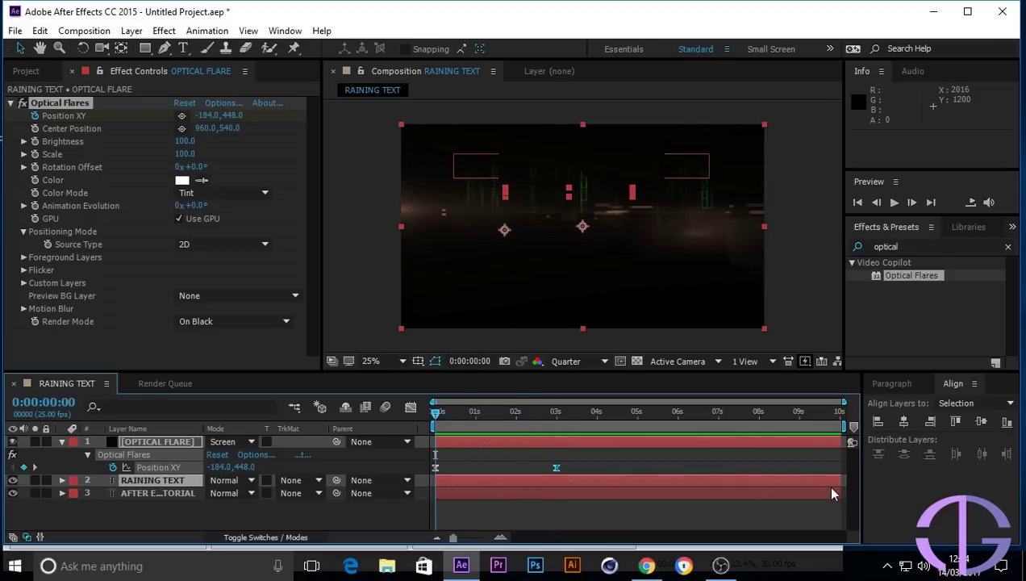
- Replay the eased flare sweep over the raining titles once more, stopping just before the last Position XY keyframe
key(space)
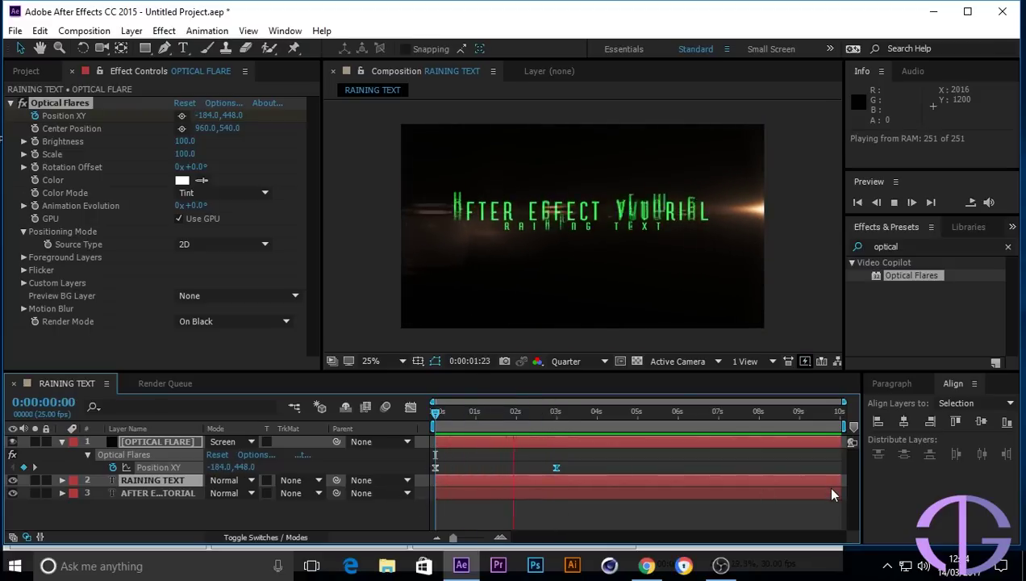
key(space)
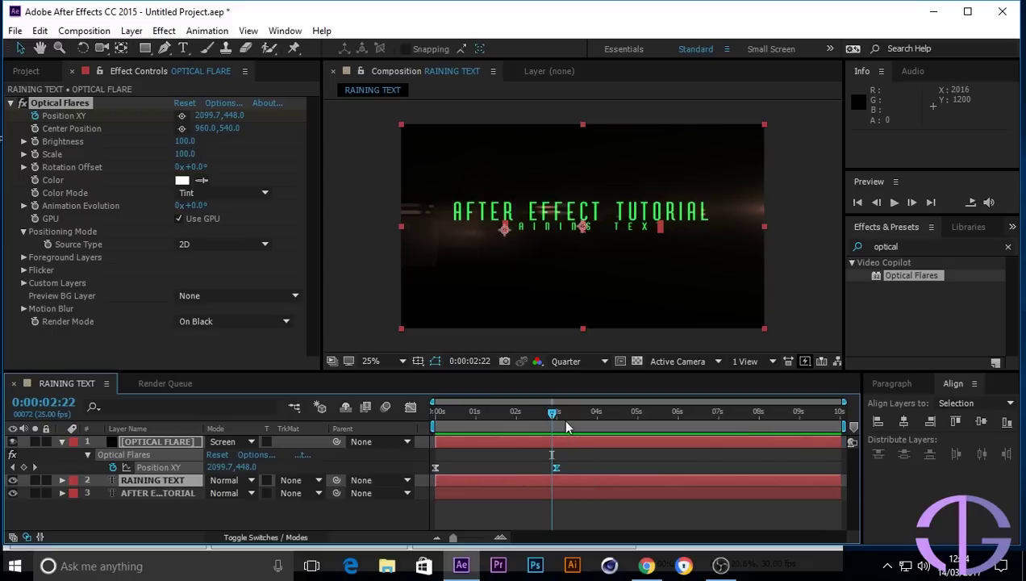
key(Page_Up)
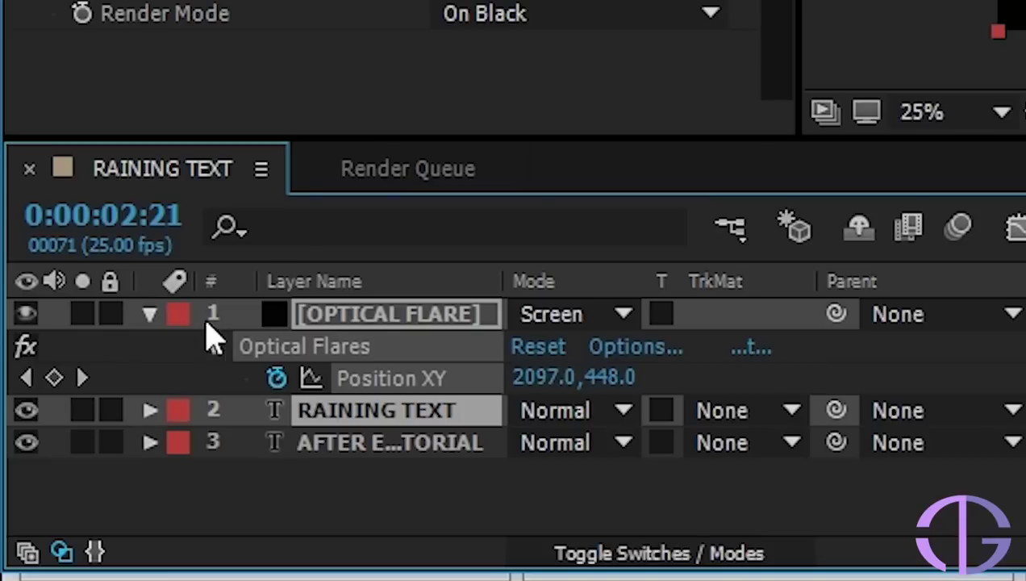
- Collapse the OPTICAL FLARE layer's properties and set the Optical Flares color to green 12E025
click(149, 315)
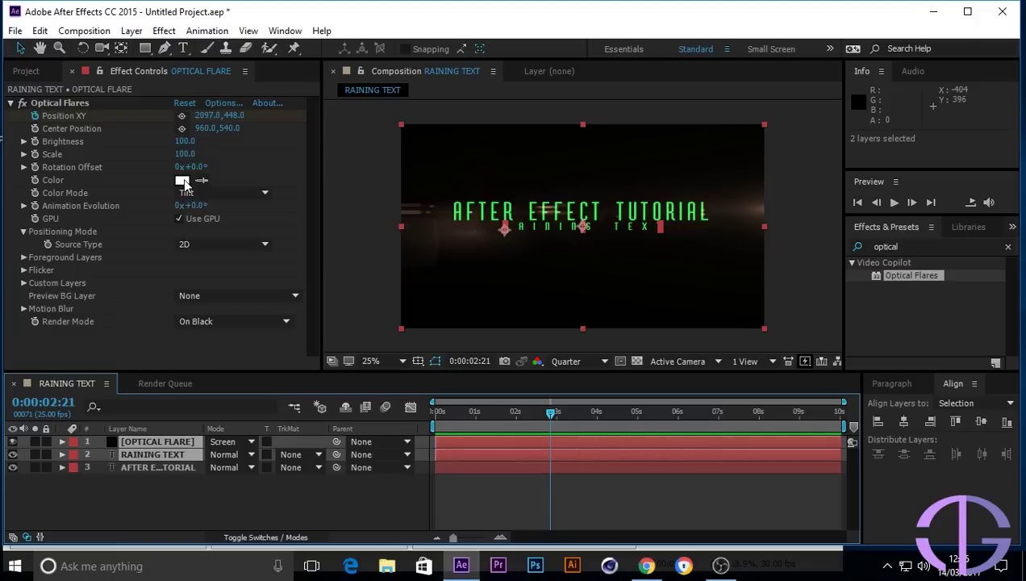
click(182, 180)
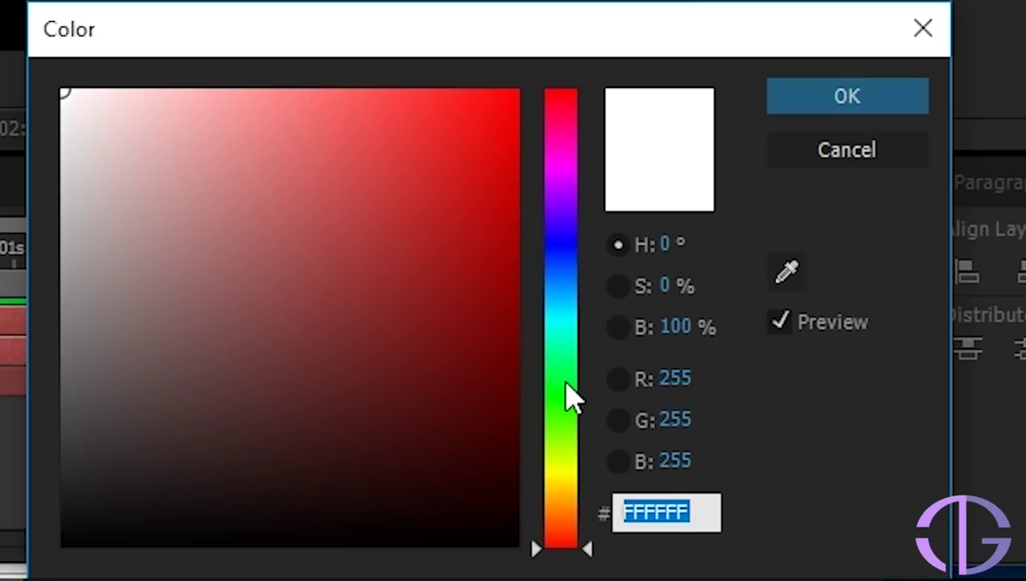
click(568, 389)
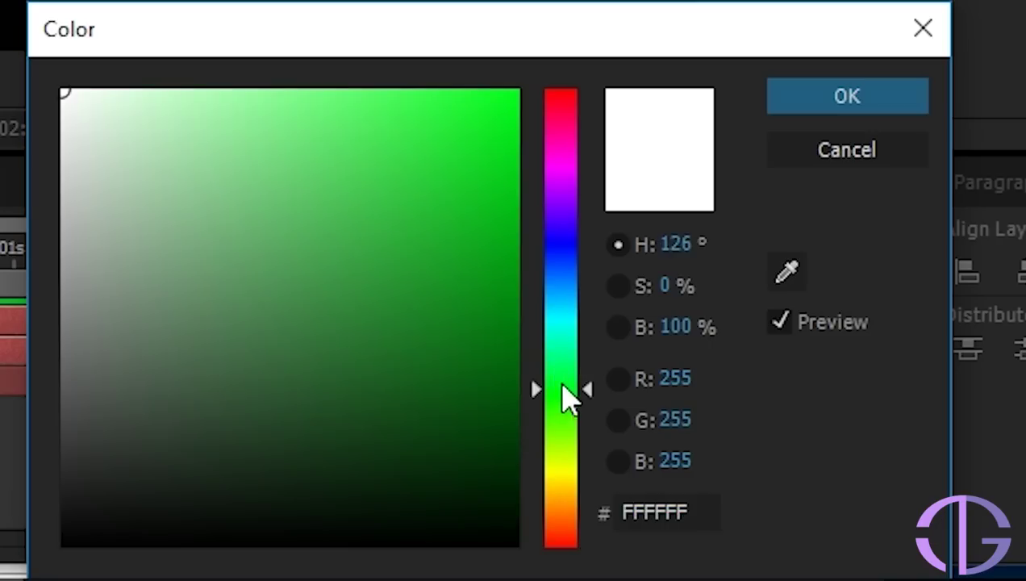
click(483, 146)
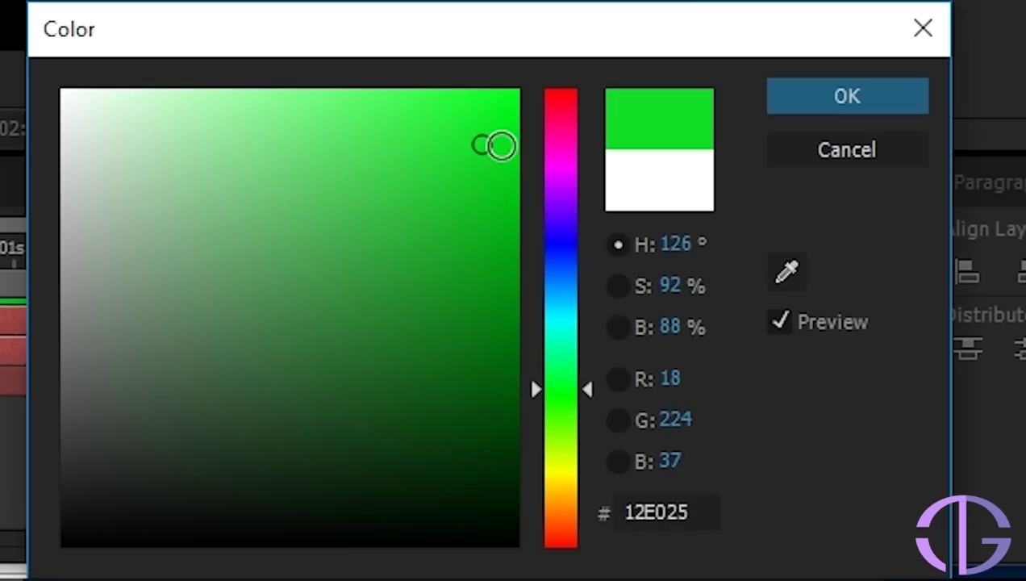
click(820, 103)
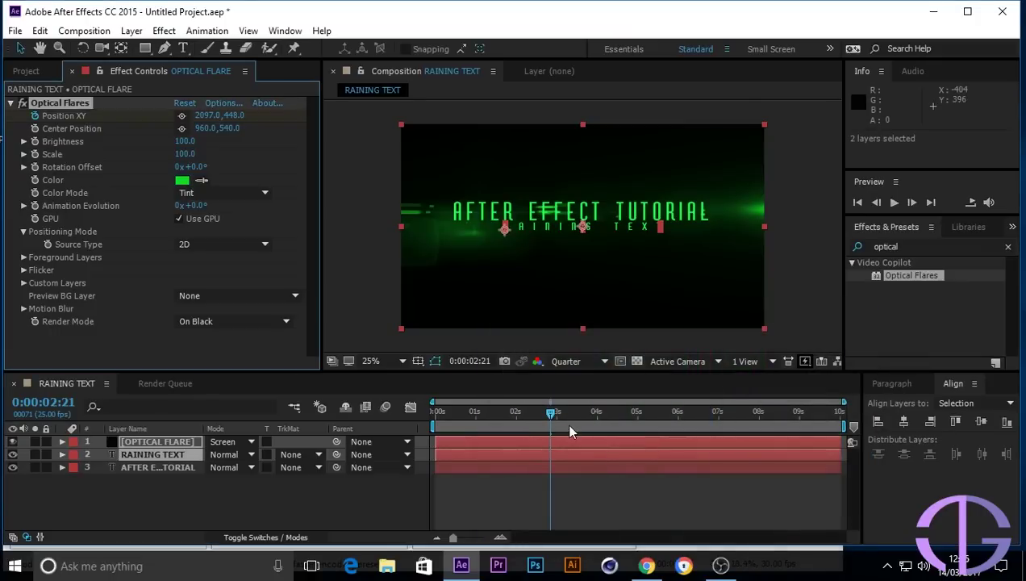
- Preview the recolored green flare with the titles from 0:00:00:00
drag(556, 422, 436, 416)
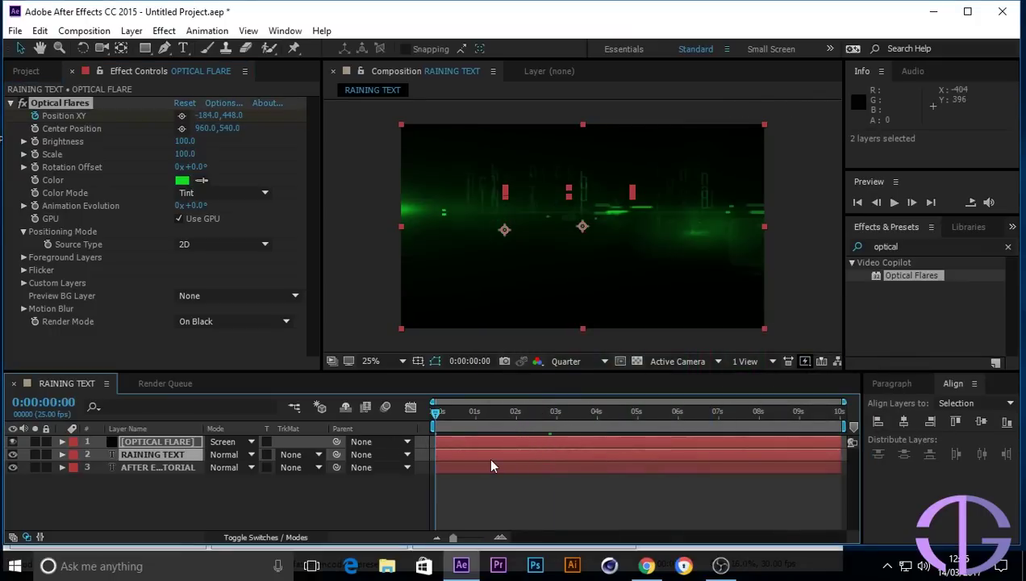
key(space)
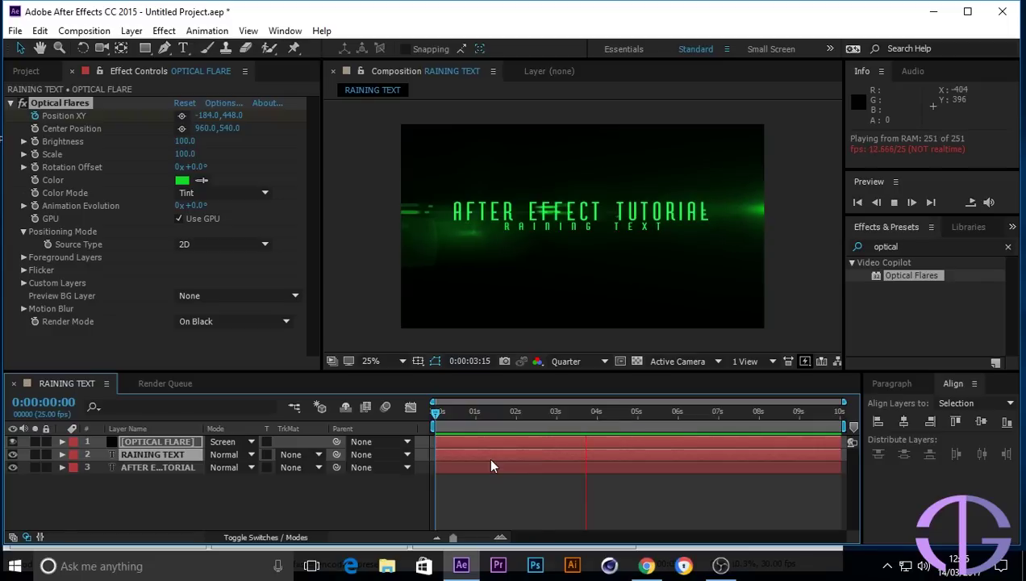
click(645, 439)
drag(610, 412, 396, 457)
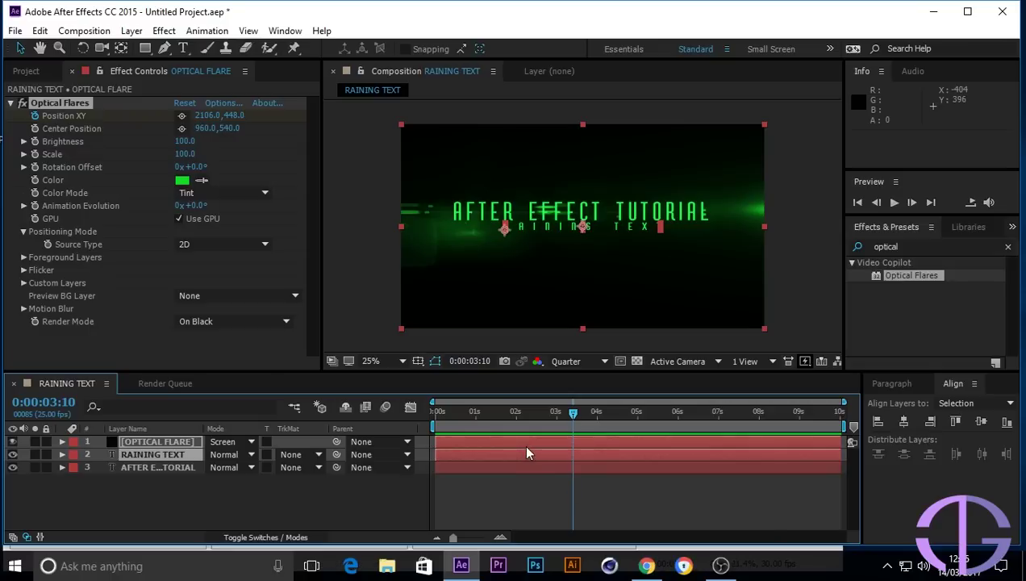
- With the flare in view at 0:00:00:12, set the Optical Flares brightness to 70
drag(575, 417, 457, 445)
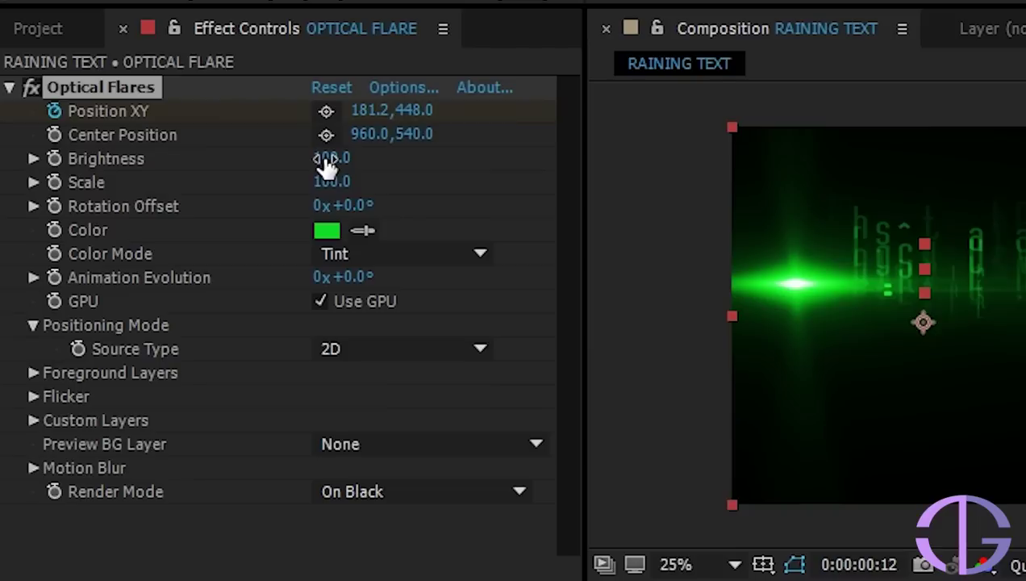
click(184, 142)
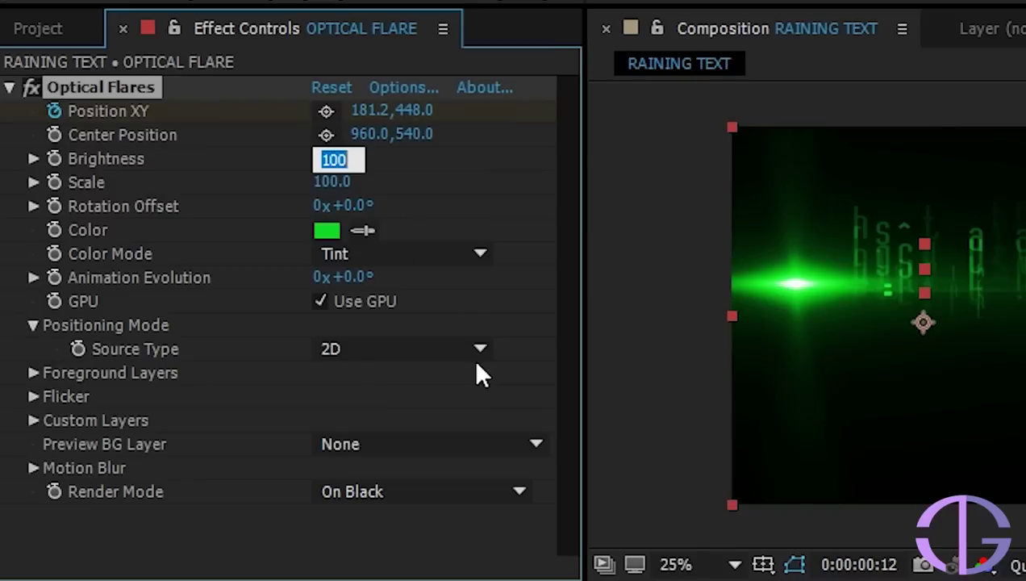
text(70)
key(Return)
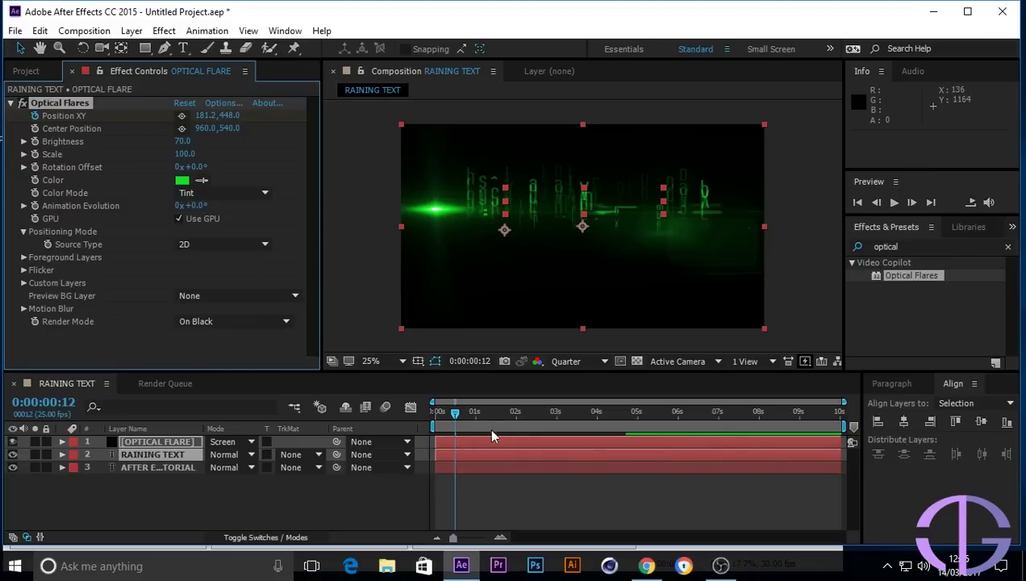
- Play the composition from the start to check the flare at its reduced brightness
drag(455, 409, 432, 411)
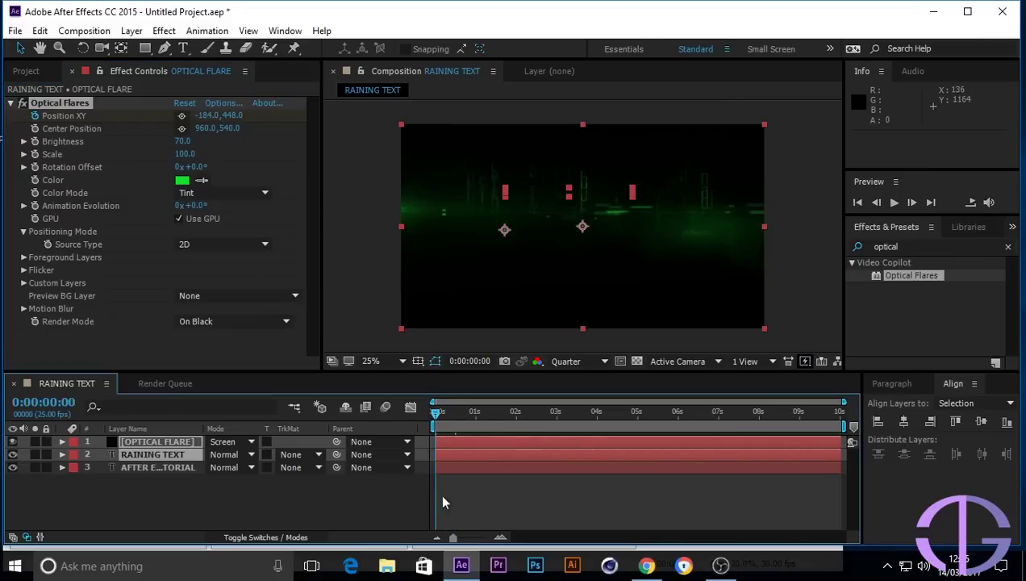
key(space)
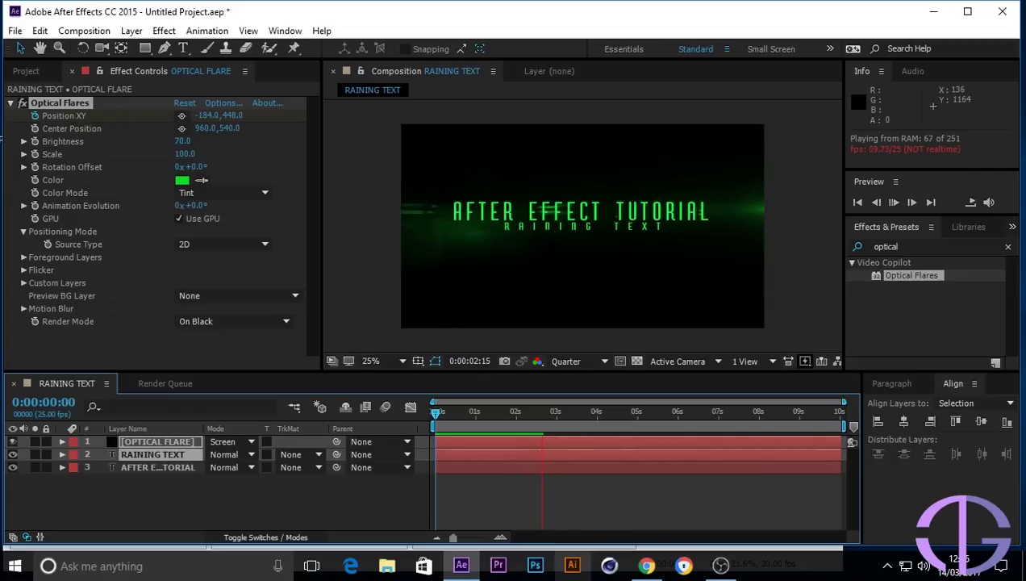
key(space)
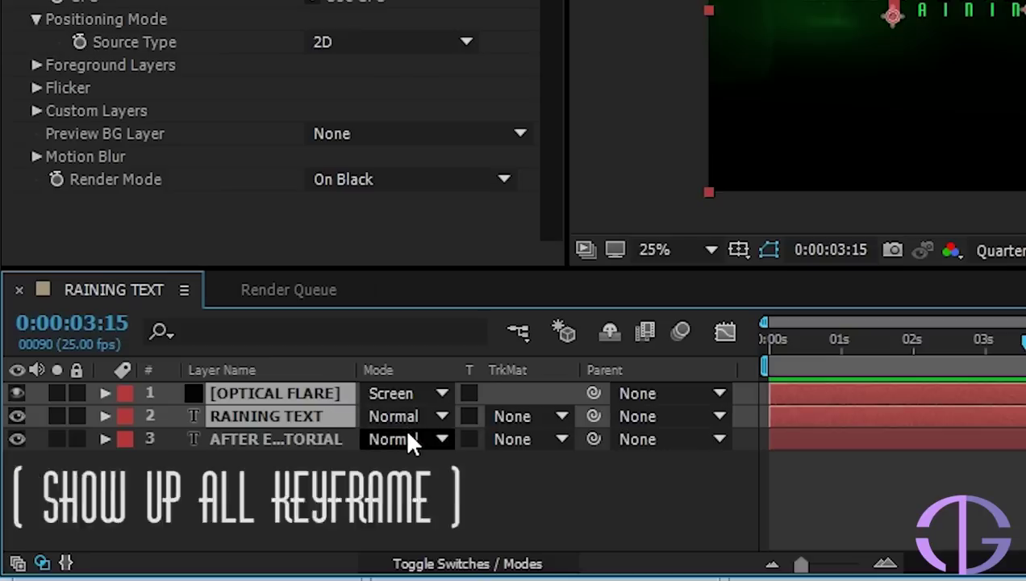
- Reveal the keyframes, move the last Position XY keyframe to 0:00:02:12, in line with RAINING TEXT's last Offset keyframe, and preview from the start
key(shift+u)
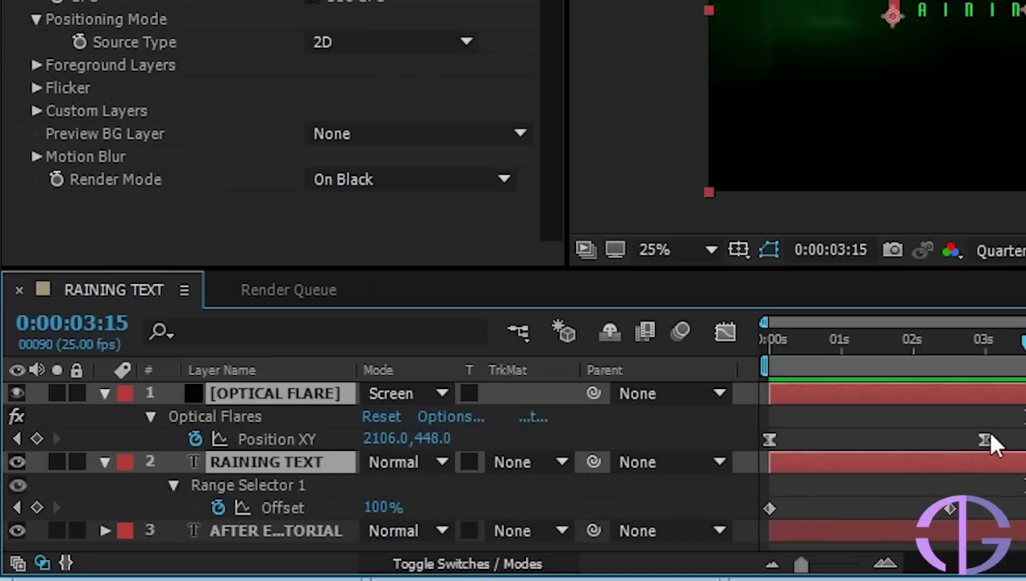
drag(986, 440, 951, 442)
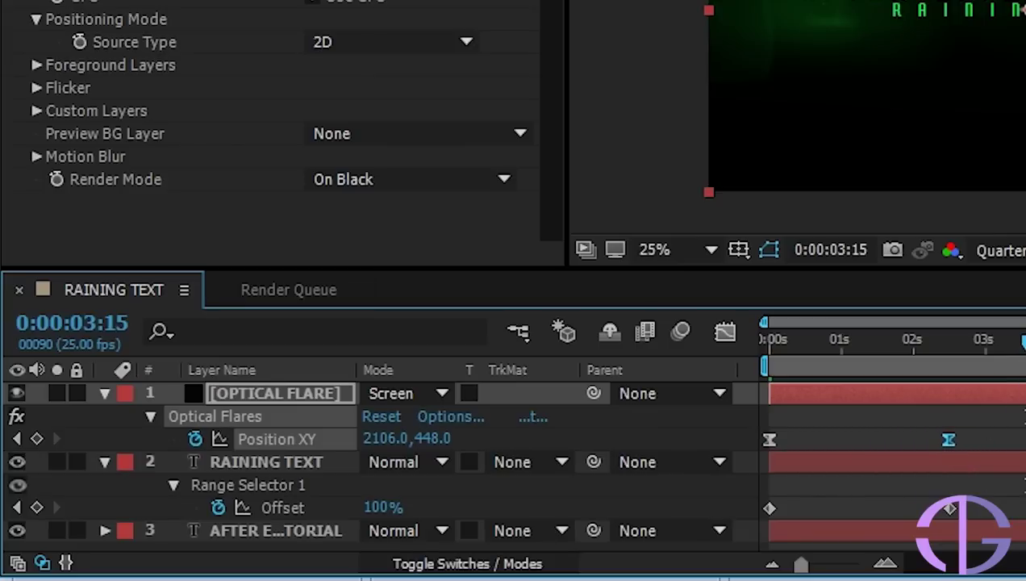
click(865, 339)
key(Home)
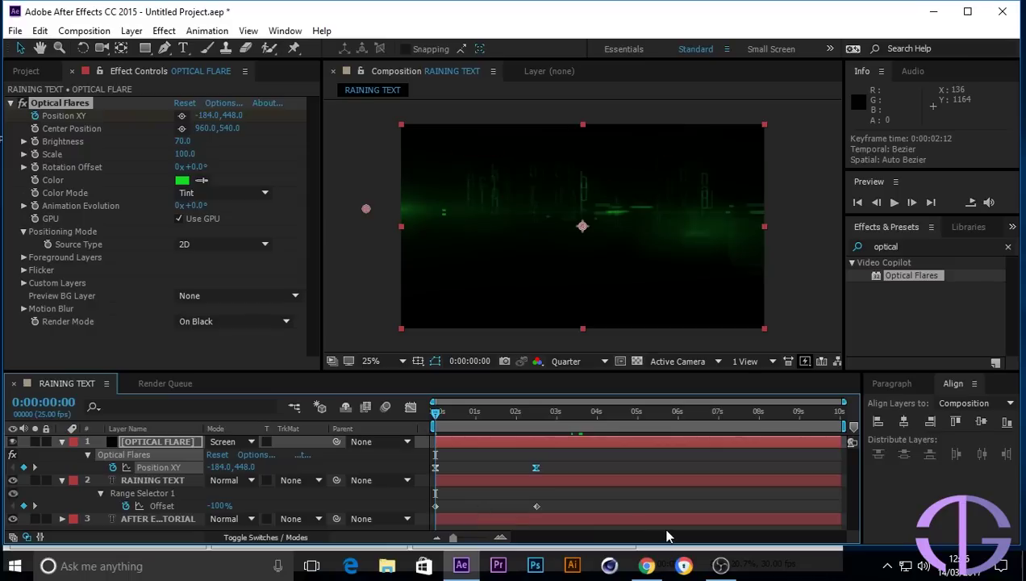
key(space)
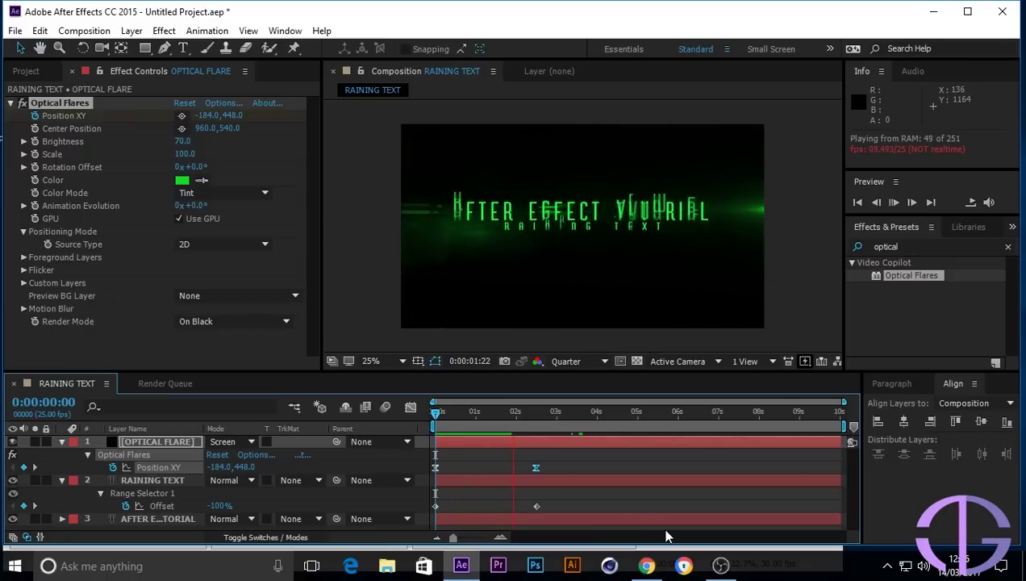
key(space)
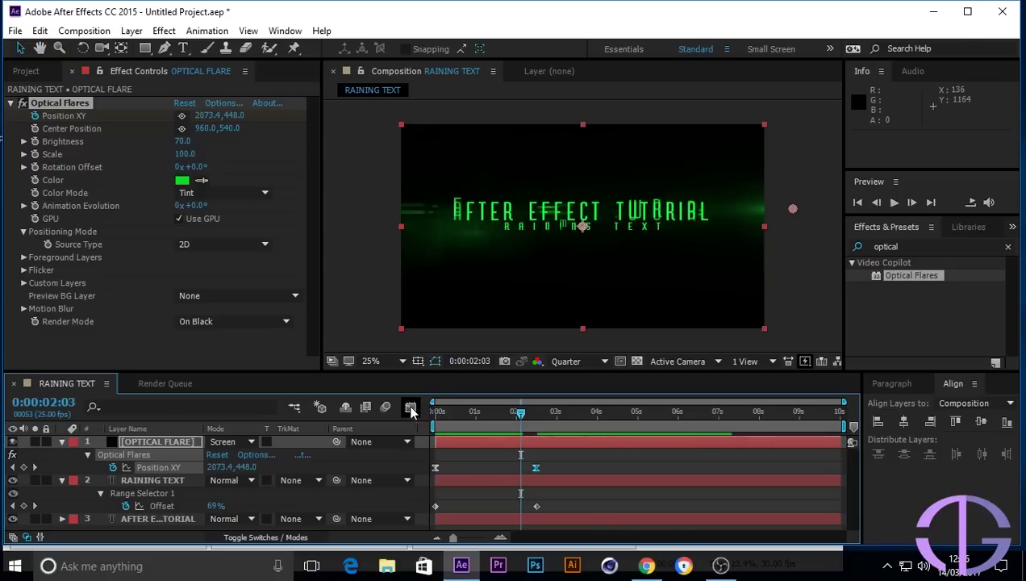
- In the Graph Editor, extend the first Position XY keyframe's speed handle forward to just past 1 s, and return to the collapsed layer bars
click(411, 407)
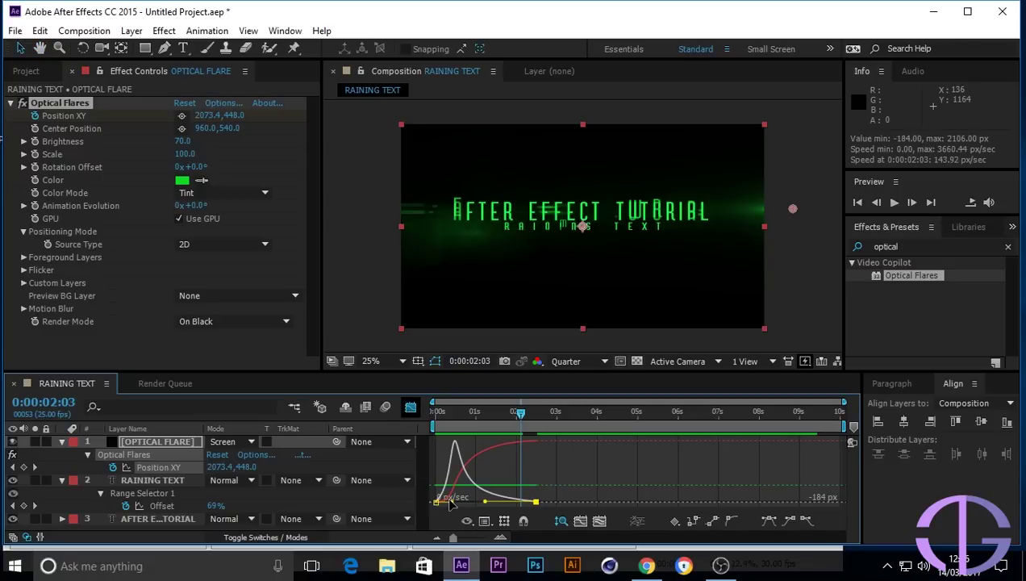
drag(459, 504, 485, 507)
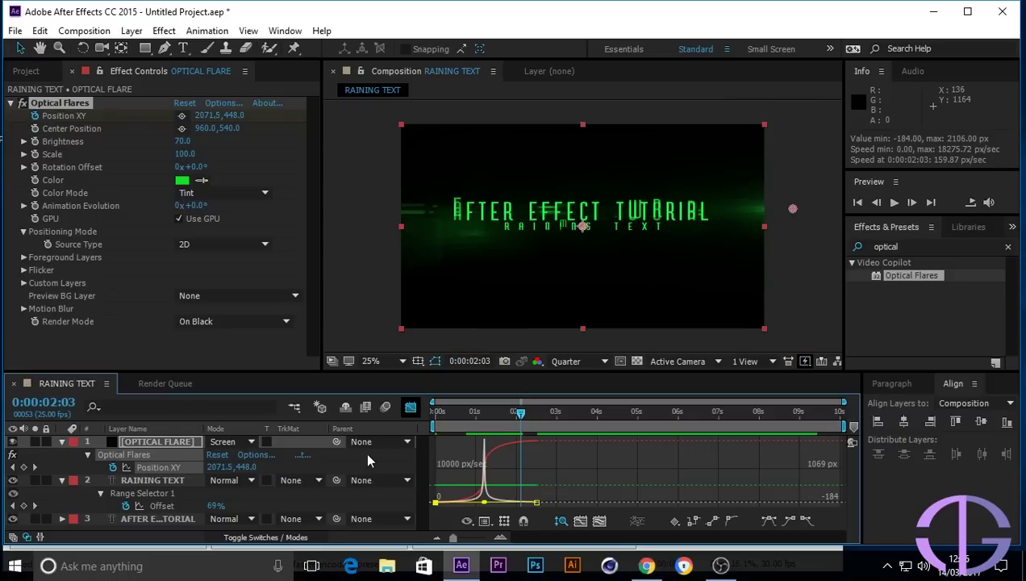
click(62, 441)
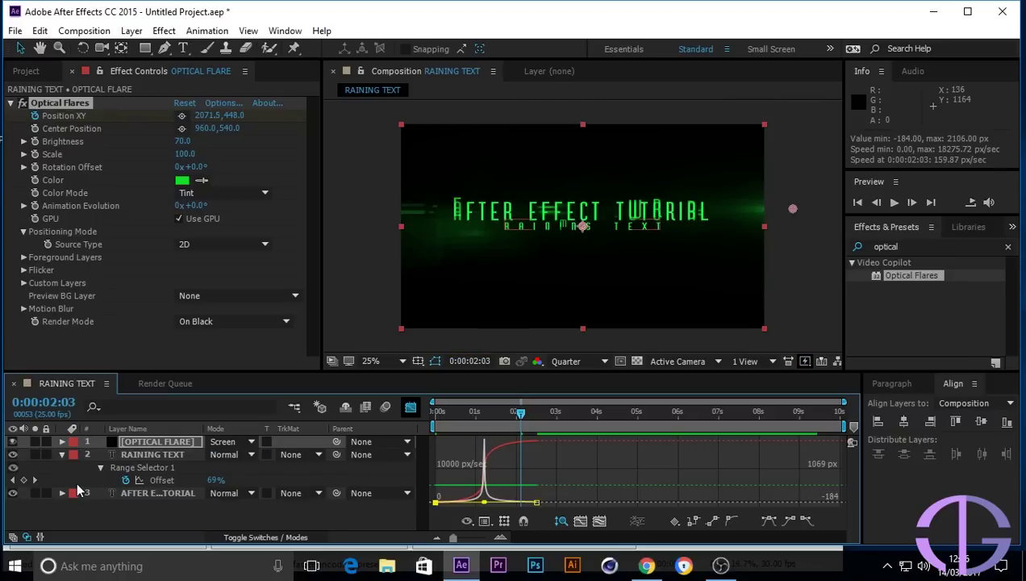
click(62, 455)
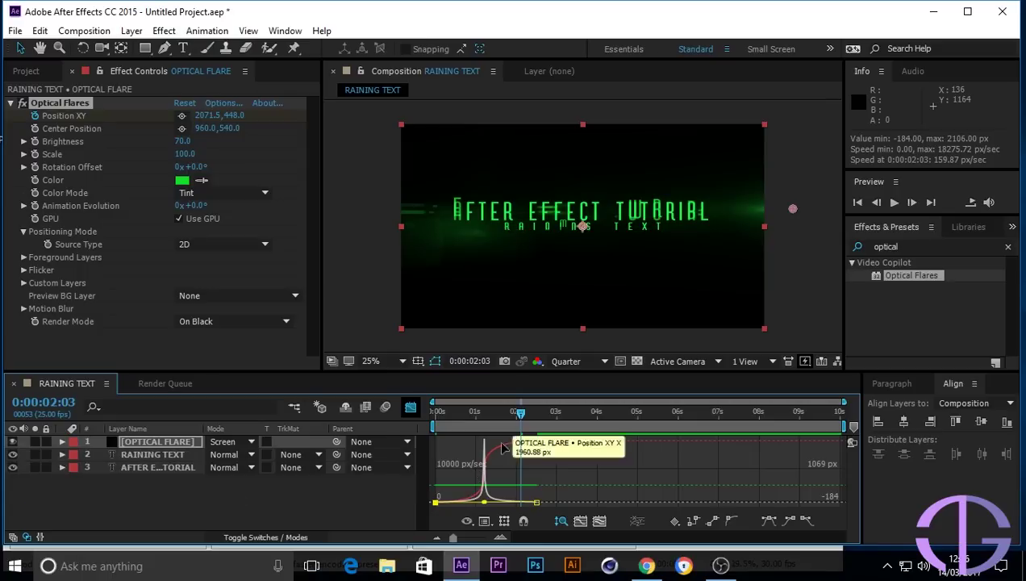
click(410, 408)
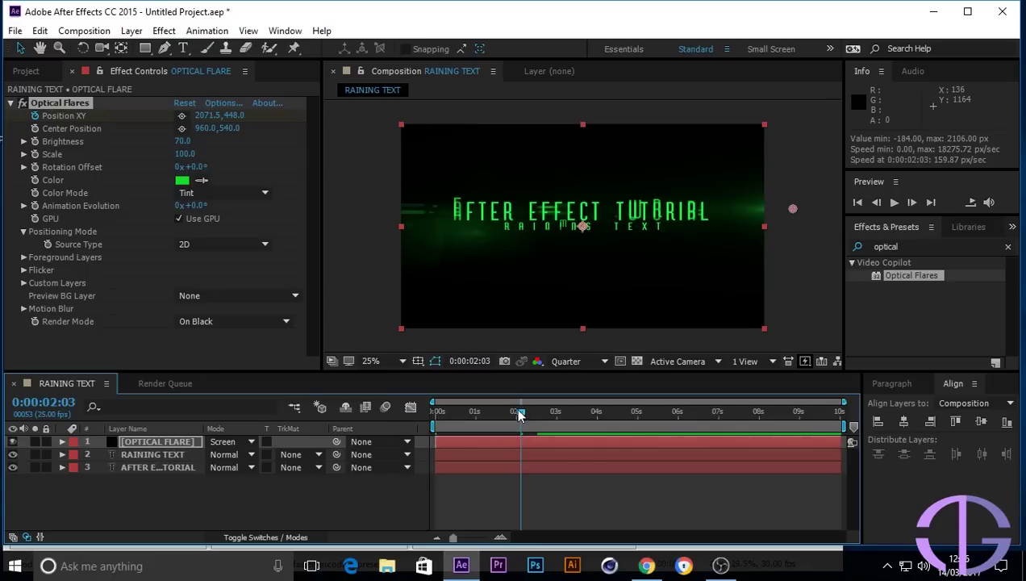
- Play the animation twice from 0:00:00:00 to check the flare sweep's adjusted speed against the titles
drag(518, 415, 389, 436)
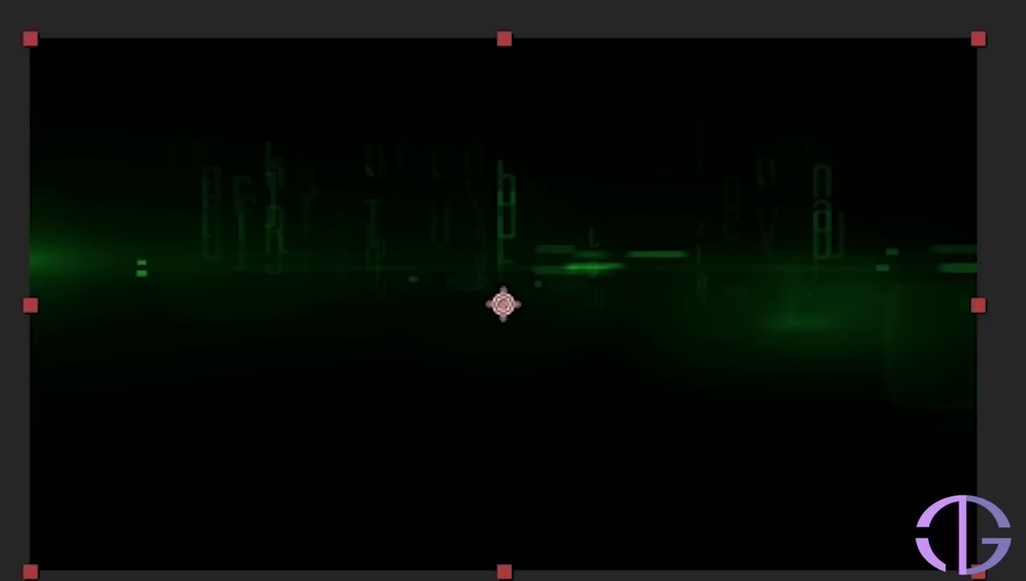
key(space)
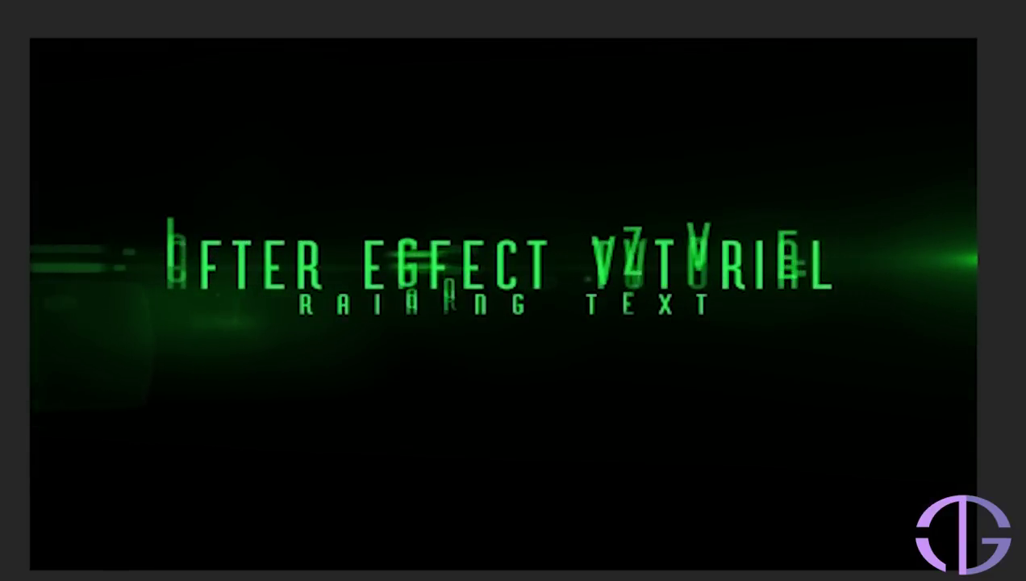
key(space)
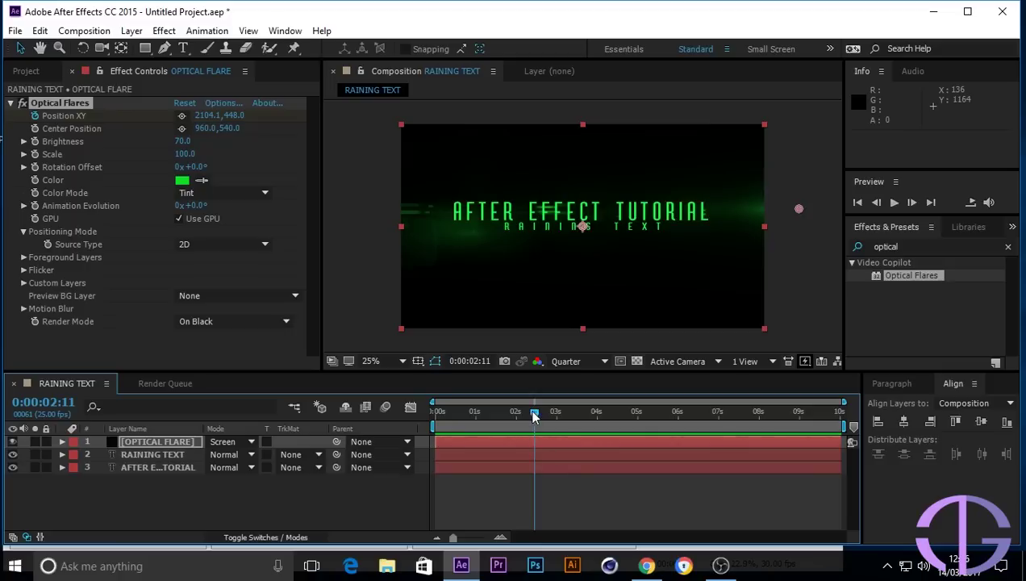
drag(531, 417, 403, 441)
key(space)
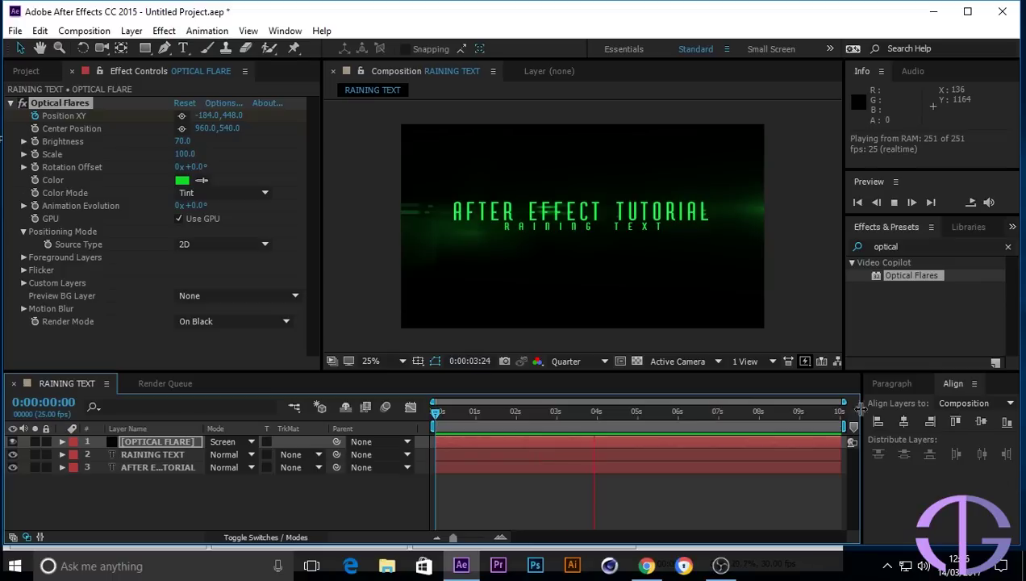
key(space)
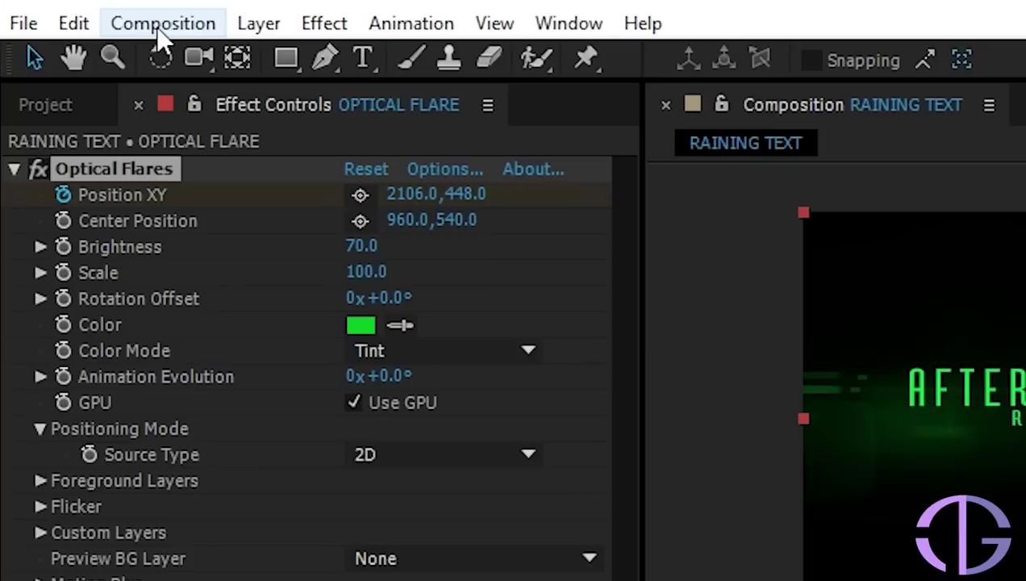
- Create a new composition named FINAL COMP with the HDTV 1080 25 preset and a duration of 0:00:10:01
click(82, 31)
click(194, 70)
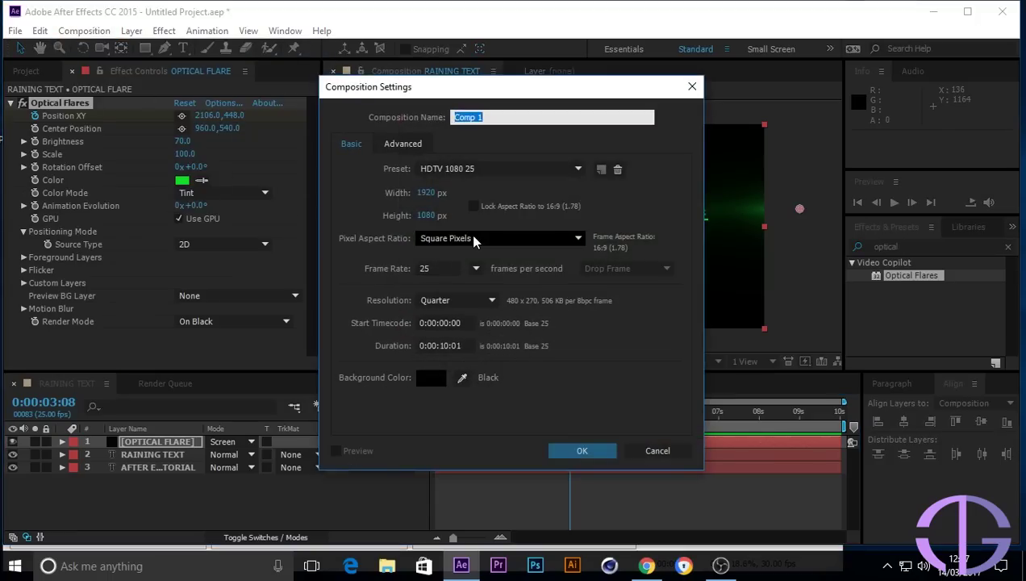
text(FINAL COMP)
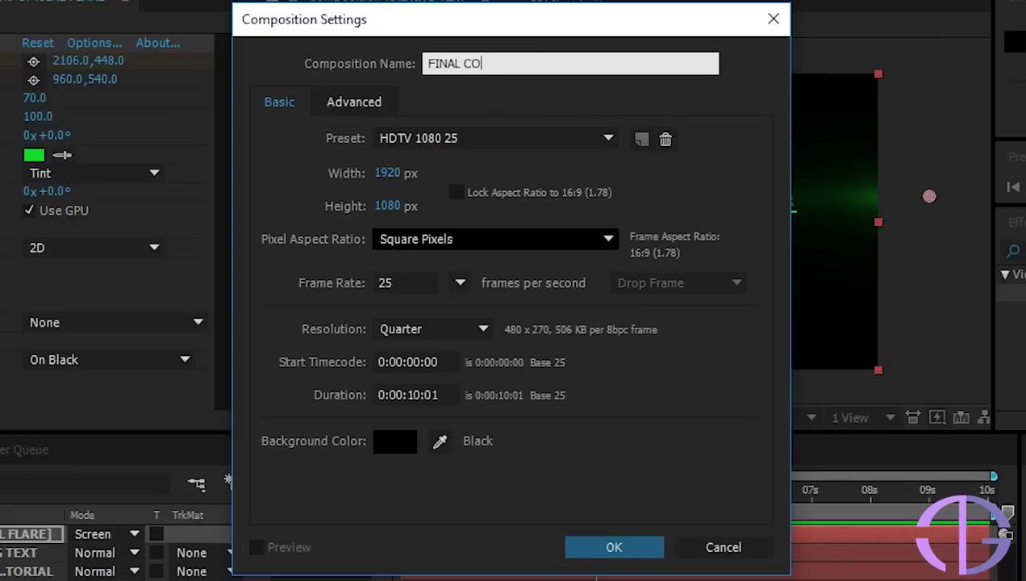
click(615, 548)
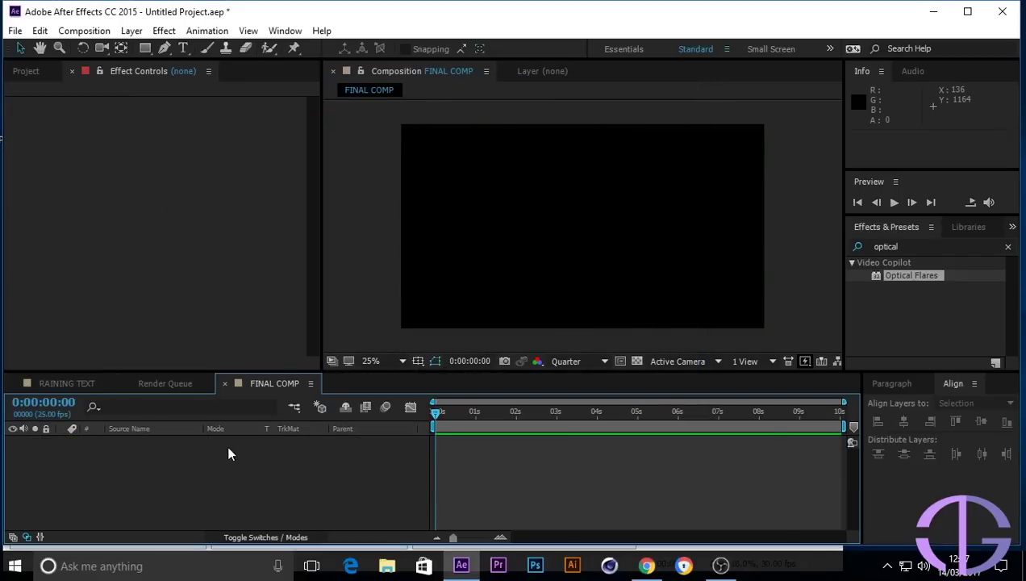
- Add the RAINING TEXT composition as a layer in FINAL COMP and re-enable refreshing of the composition view
click(27, 71)
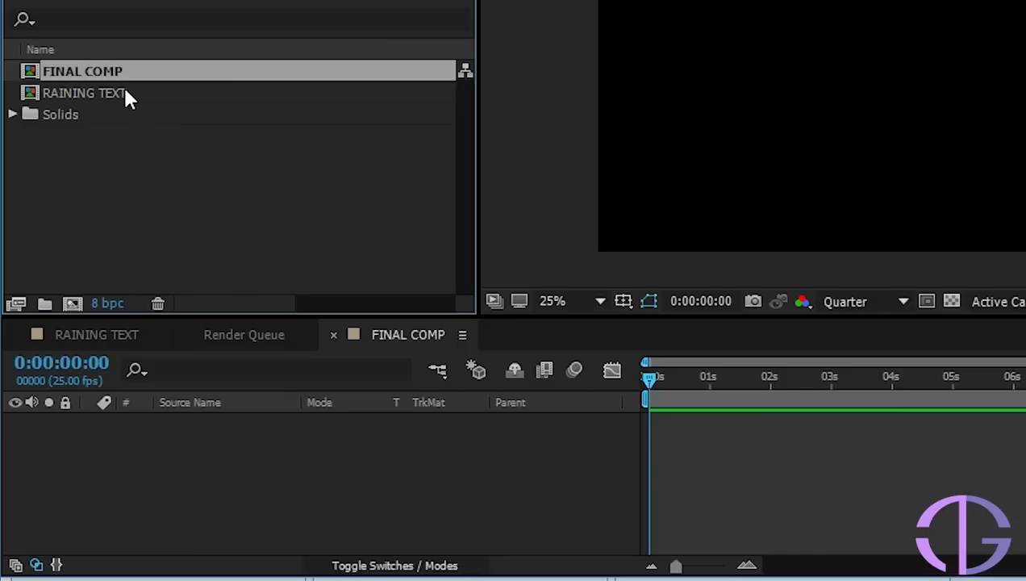
click(124, 93)
drag(194, 96, 204, 432)
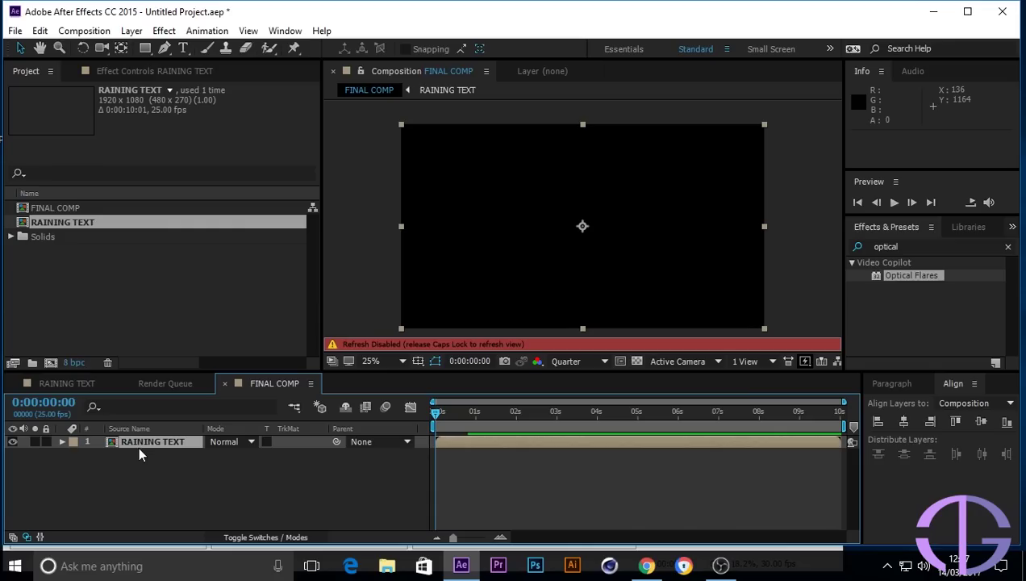
key(Caps_Lock)
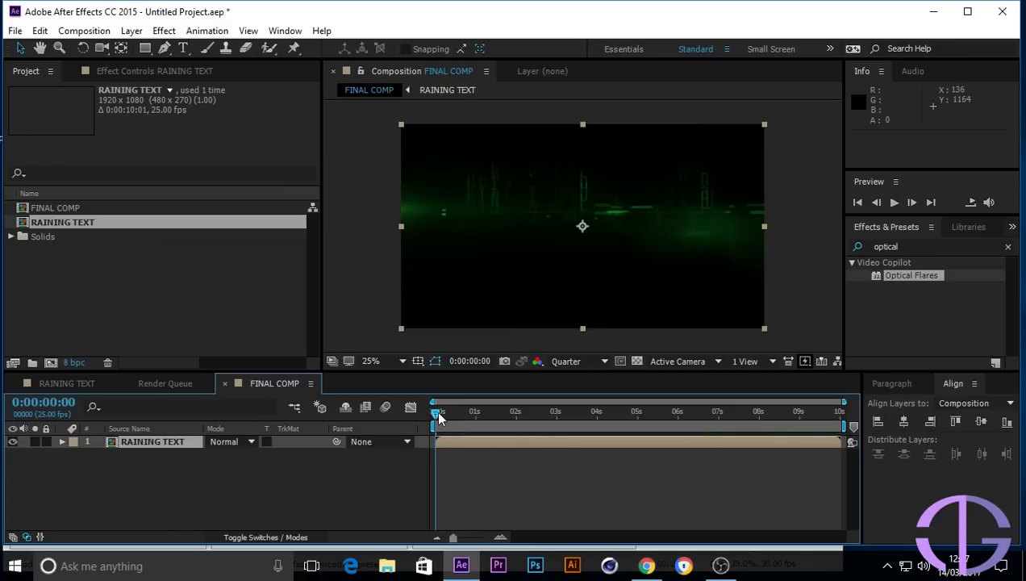
- Fade in the RAINING TEXT layer with Opacity keyframes of 0% at 0:00:00:00 and 100% at 0:00:00:13
drag(437, 416, 457, 425)
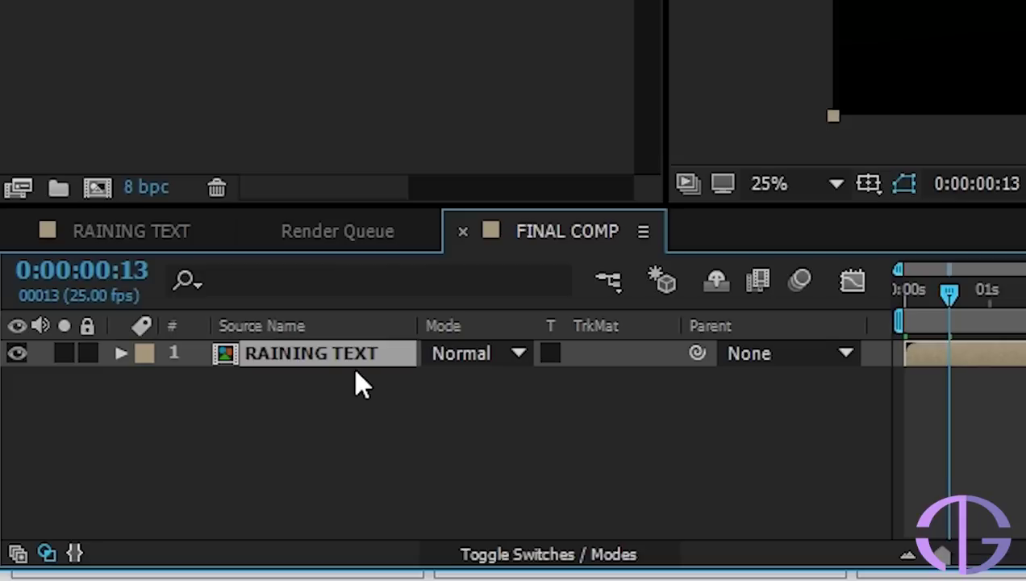
key(t)
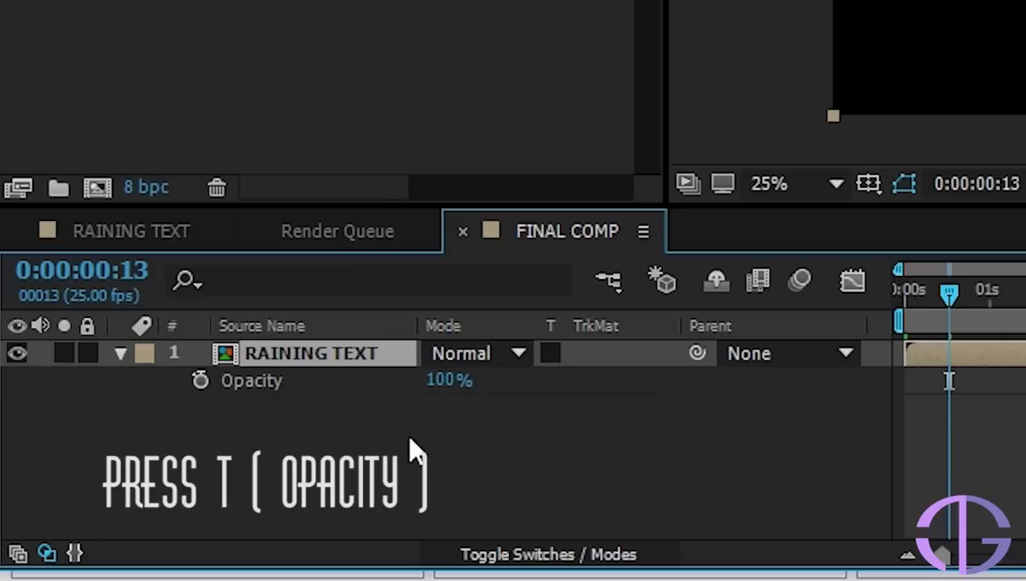
click(200, 380)
drag(950, 295, 905, 333)
click(445, 383)
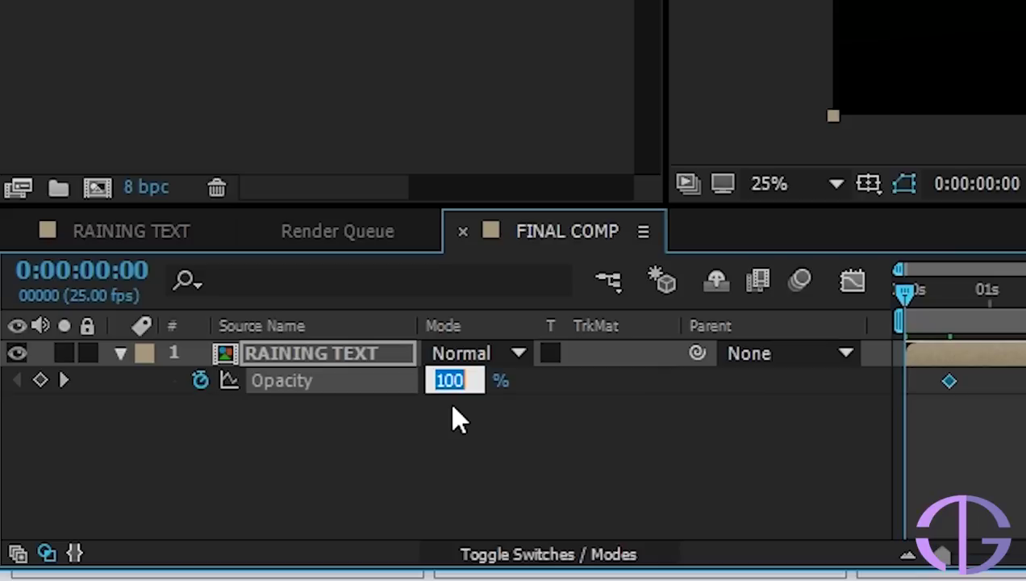
text(0)
key(Return)
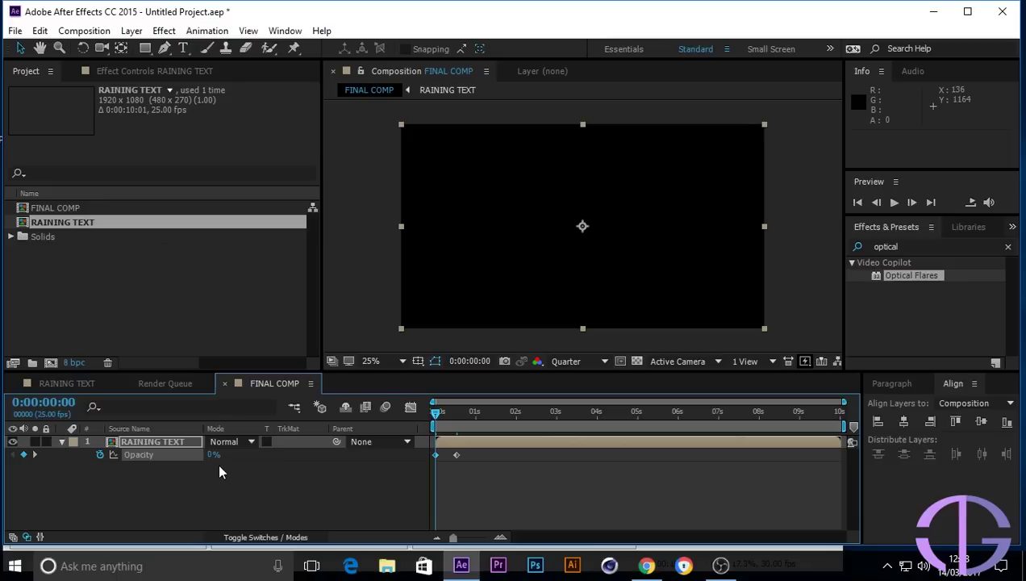
- Preview the fade-in, and fade out RAINING TEXT with Opacity keyframes of 100% at 0:00:03:10 and 0% at 0:00:04:10
key(space)
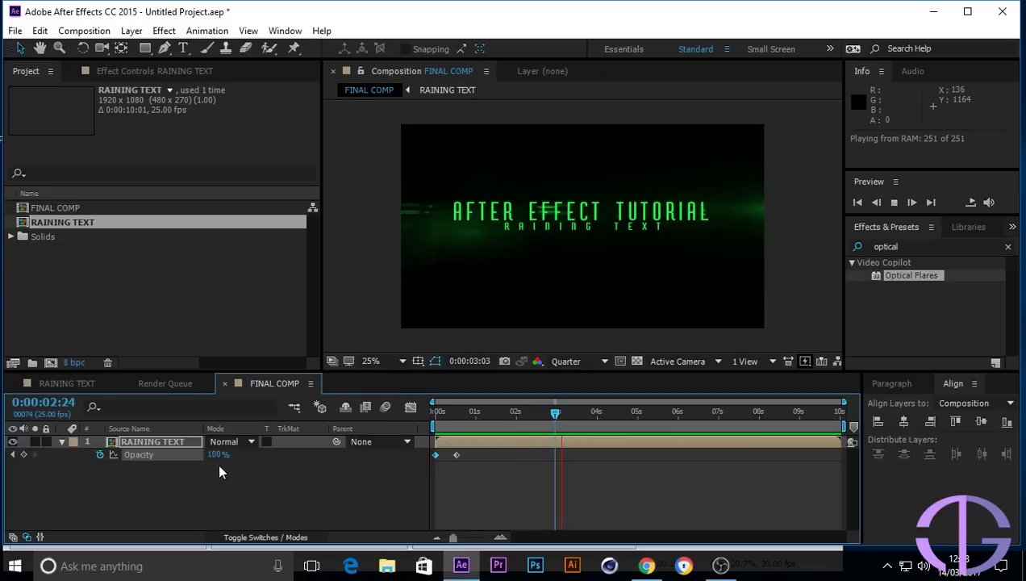
key(space)
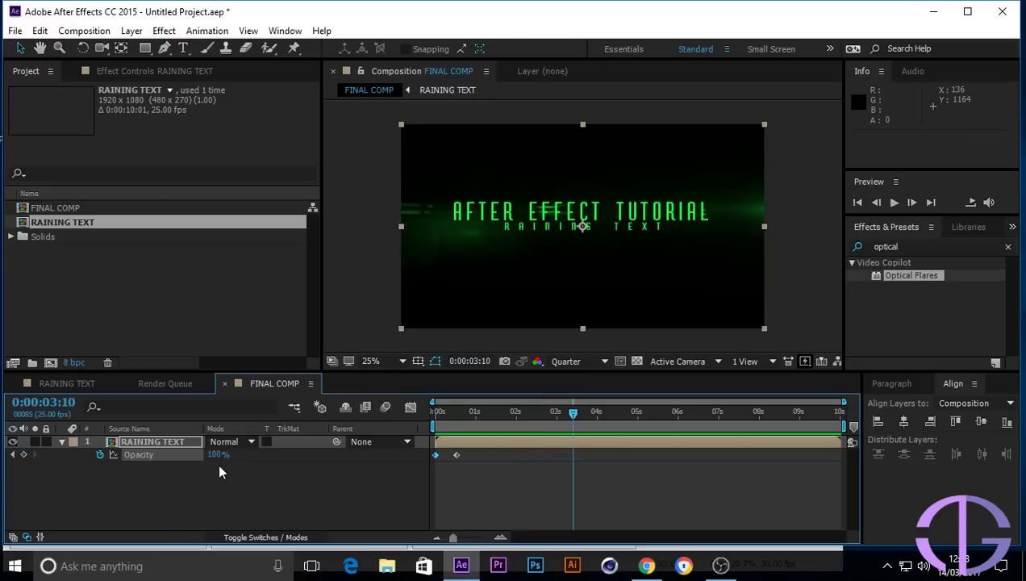
click(24, 455)
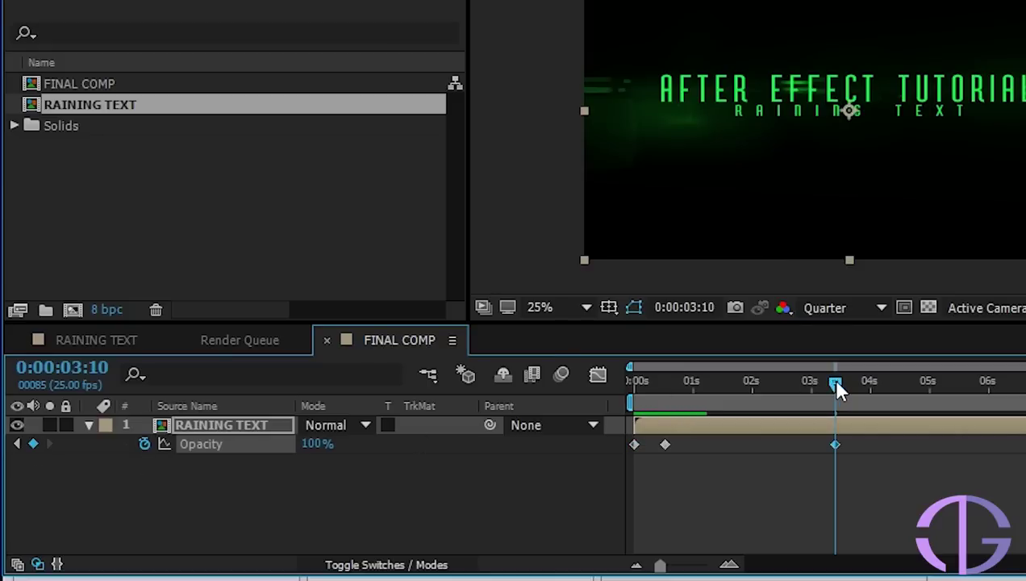
drag(838, 385, 894, 401)
click(317, 444)
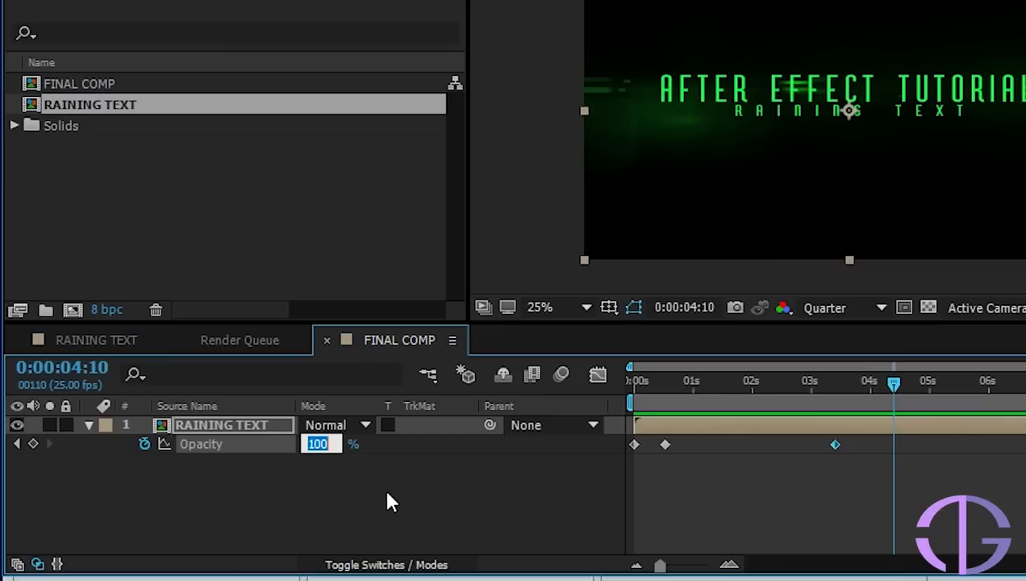
text(0)
key(Return)
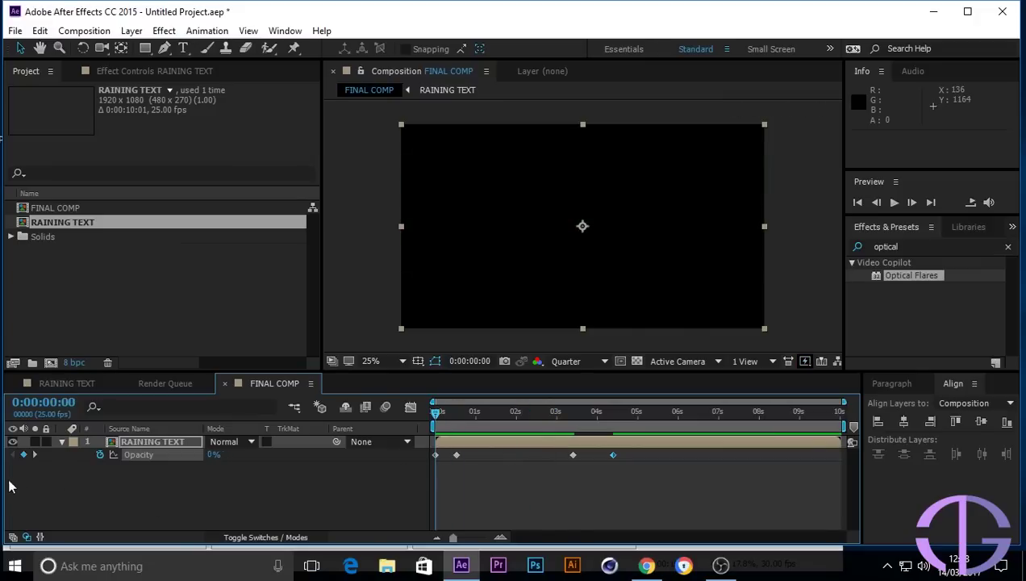
- Preview the fade-out and move the last Opacity keyframe earlier to 0:00:04:05
key(space)
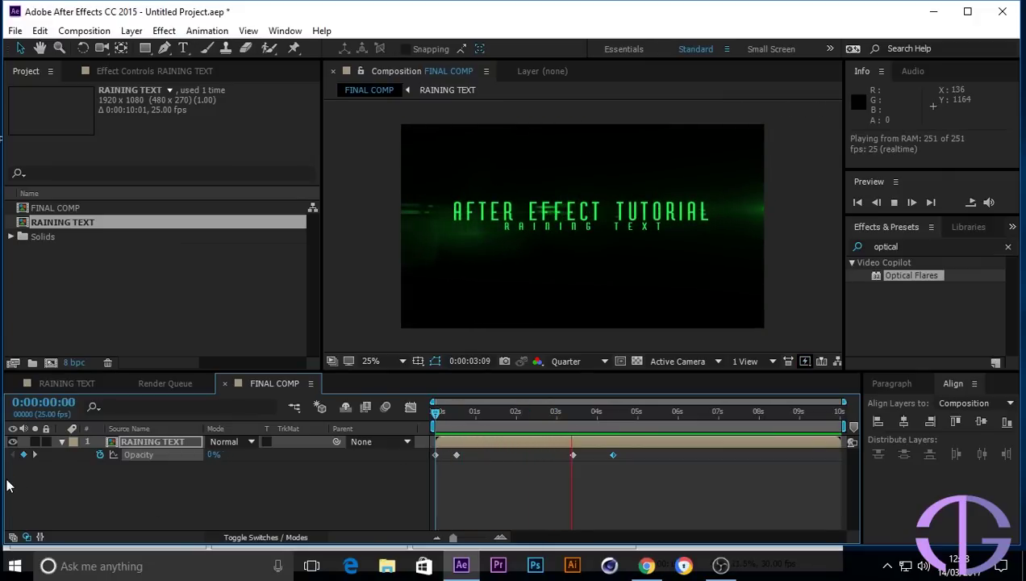
key(space)
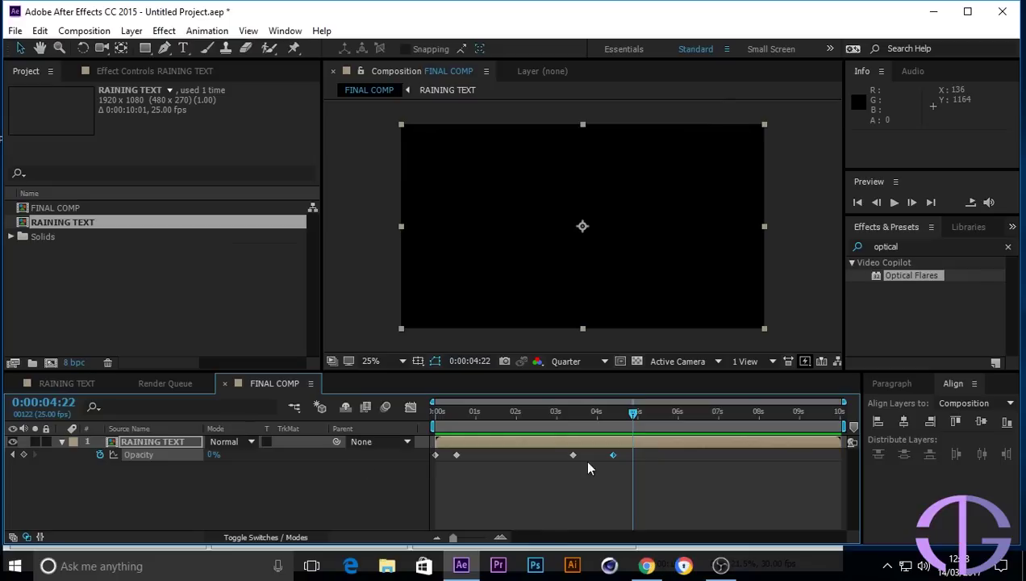
drag(613, 460, 605, 459)
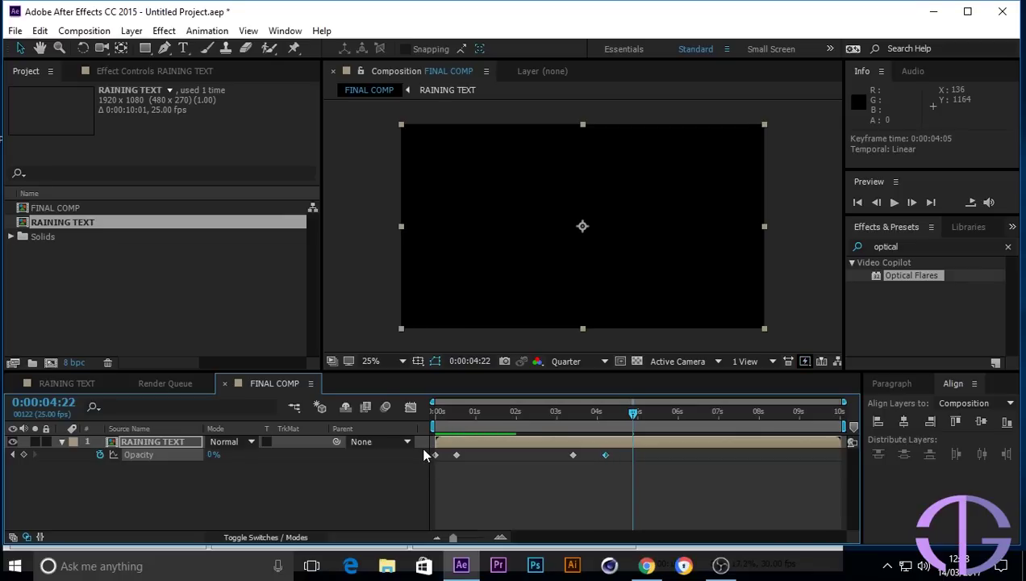
- Apply Easy Ease to all four Opacity keyframes of RAINING TEXT and preview the fades from the start
drag(430, 452, 667, 476)
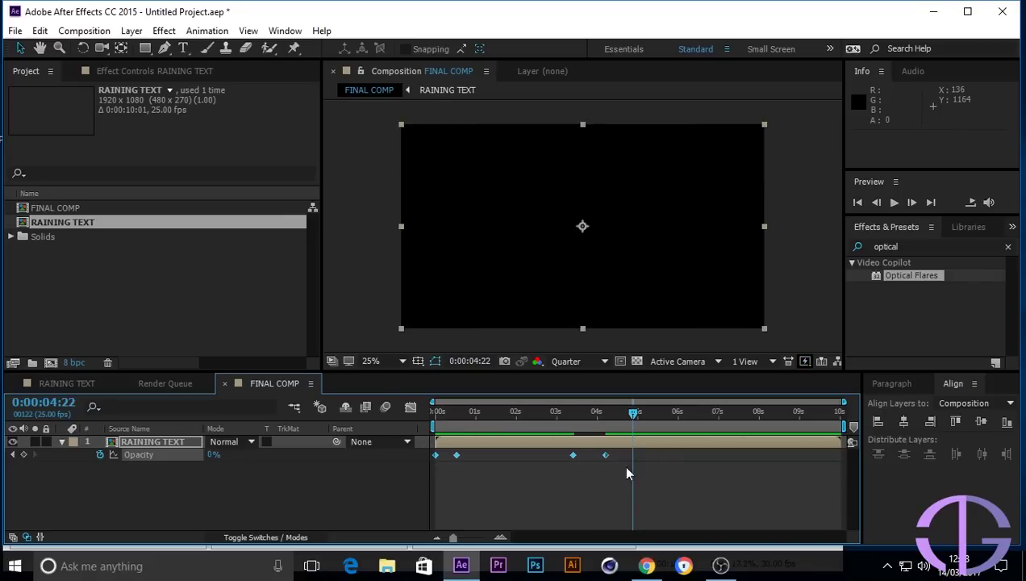
right_click(606, 457)
mouse_move(633, 452)
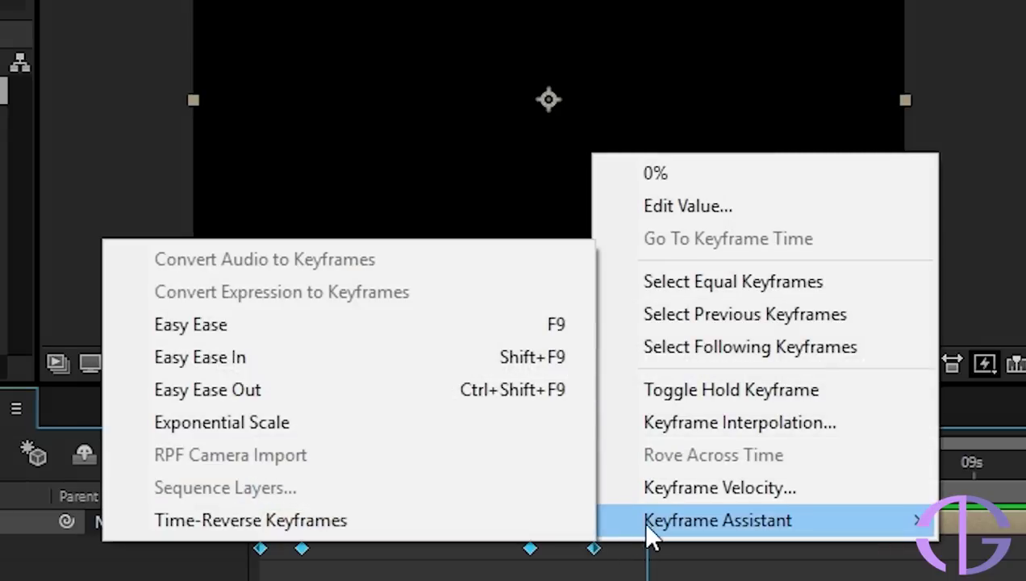
click(214, 324)
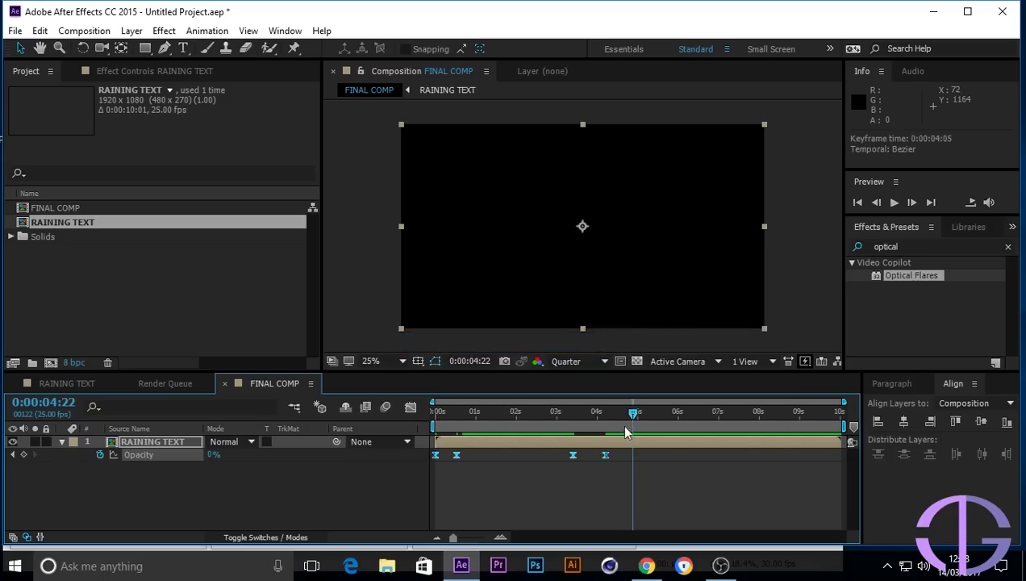
drag(632, 416, 402, 469)
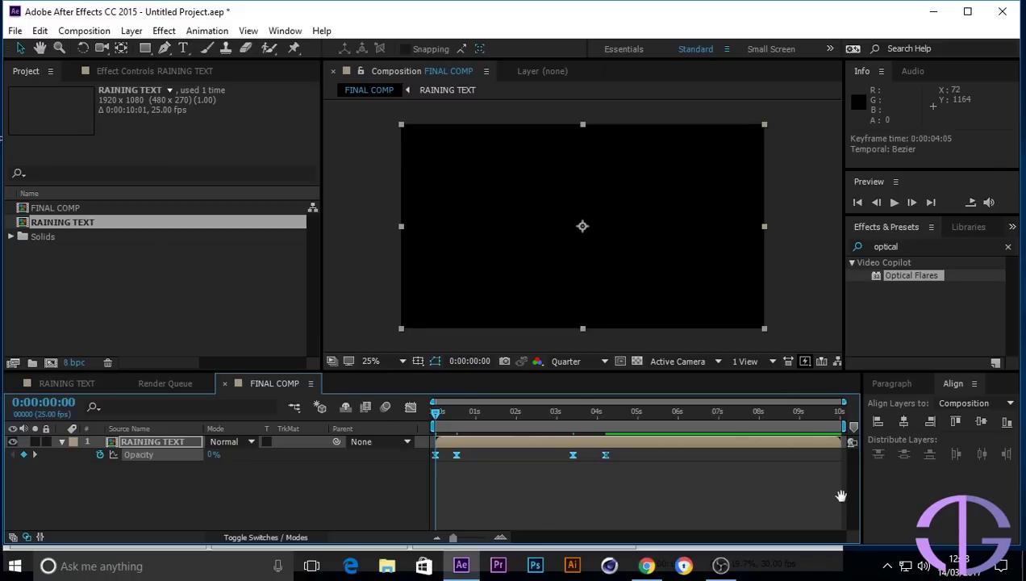
key(space)
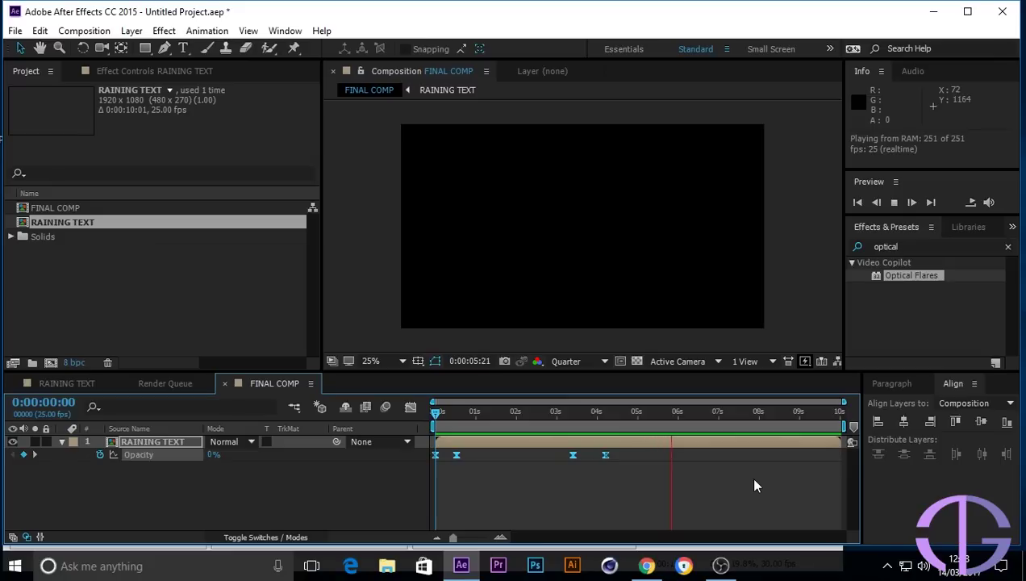
key(space)
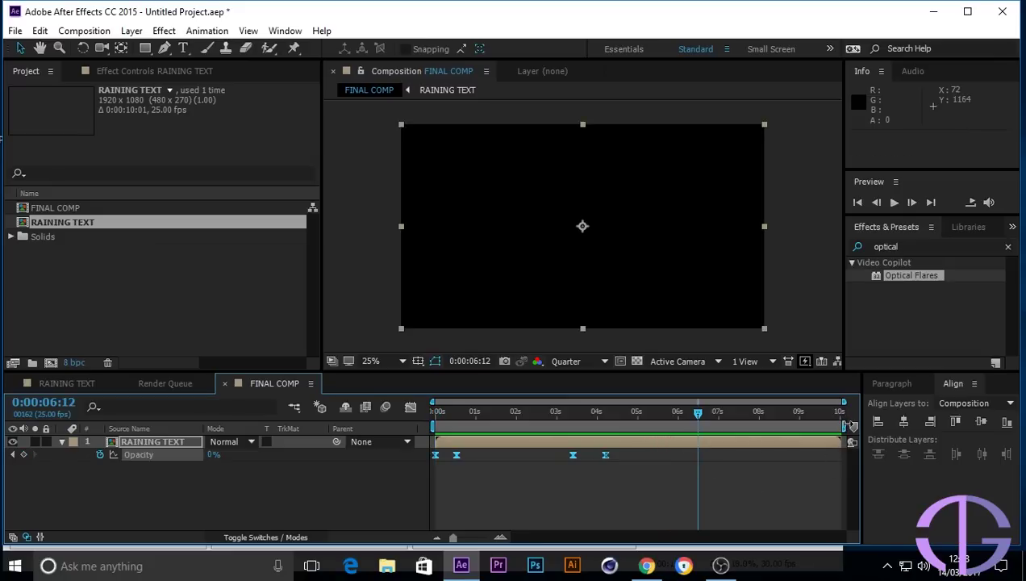
- Set the end of FINAL COMP's work area to 0:00:04:20 and play the shortened range from the start
drag(847, 425, 636, 465)
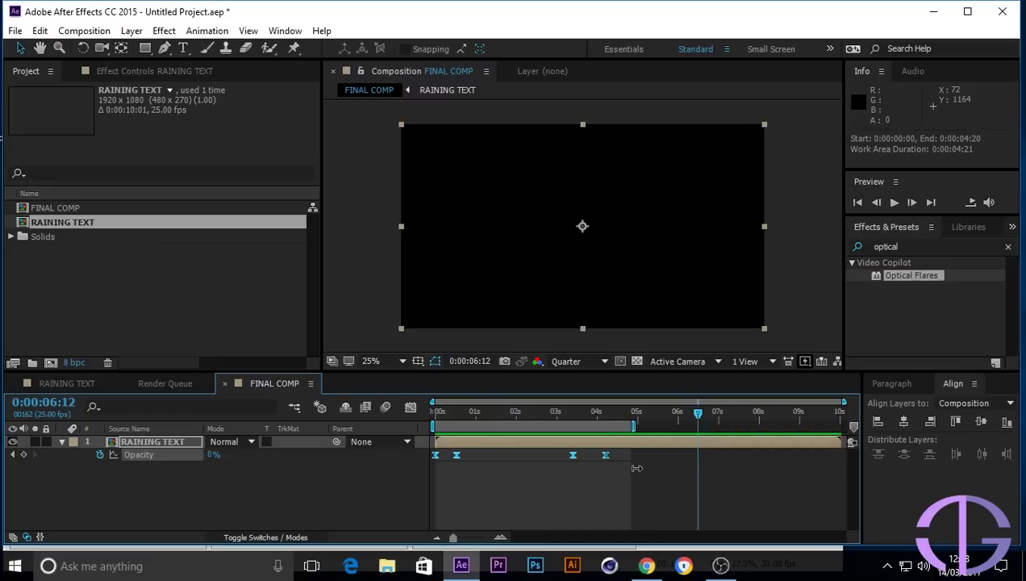
key(space)
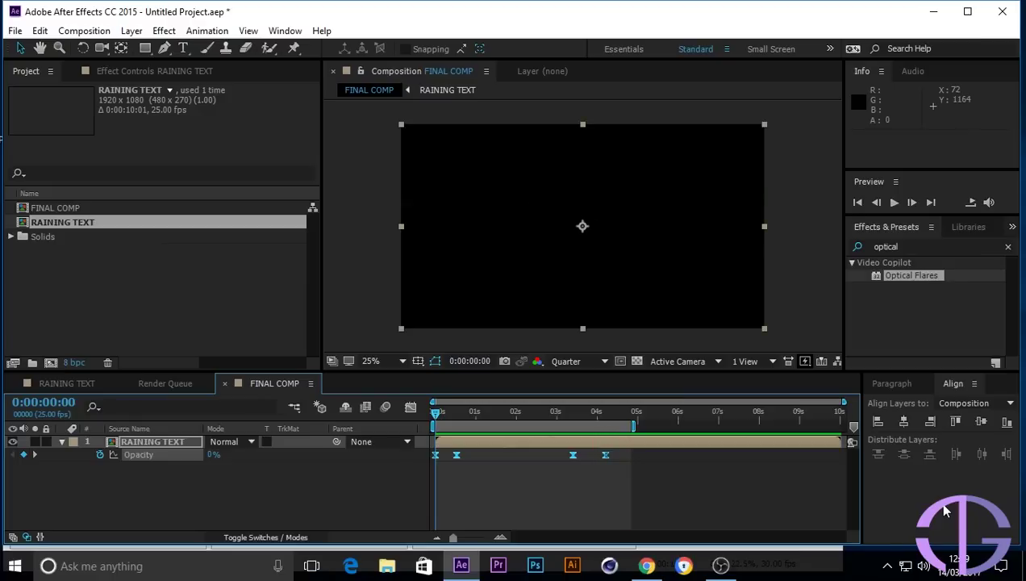
key(space)
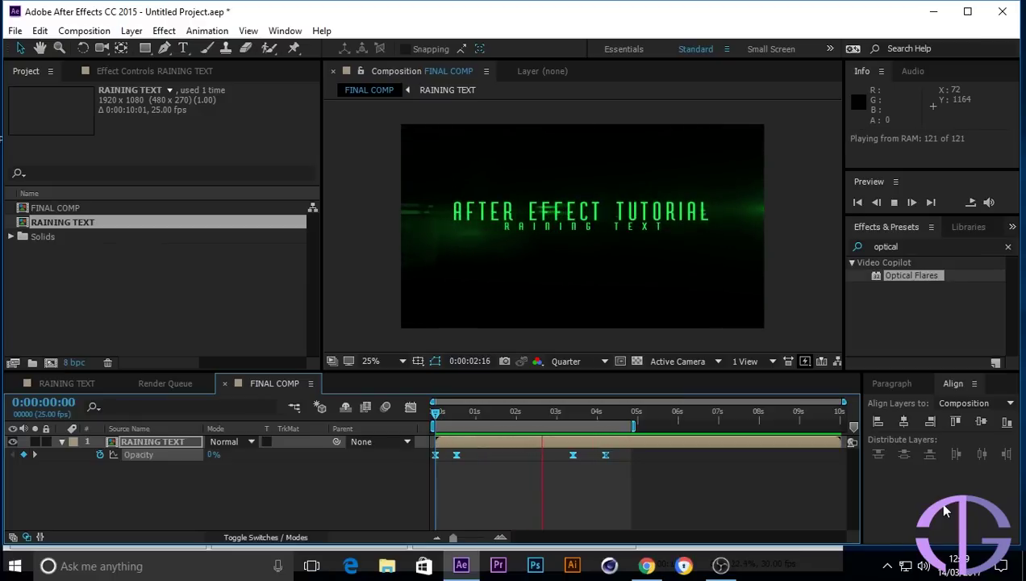
key(space)
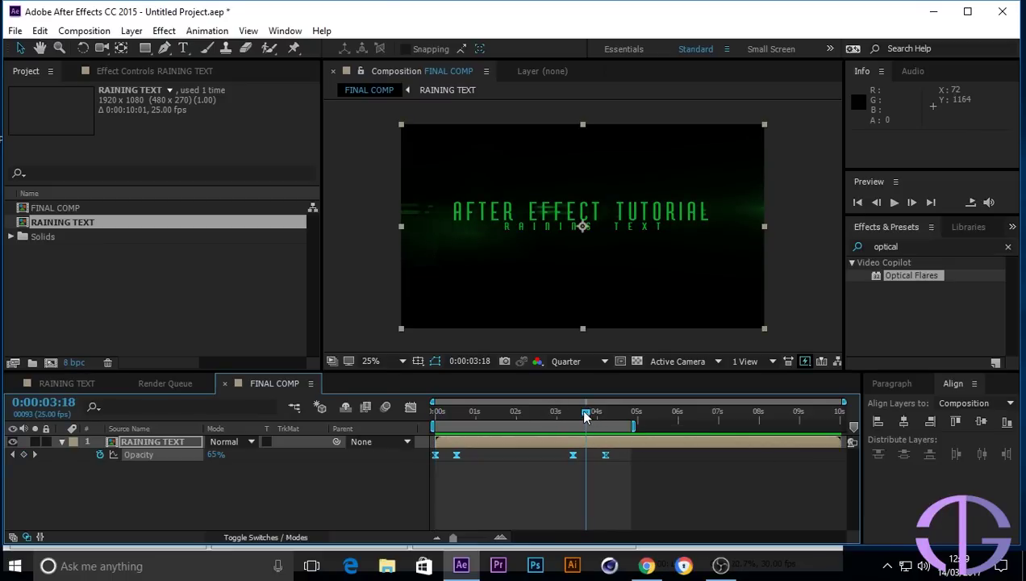
drag(588, 423, 408, 460)
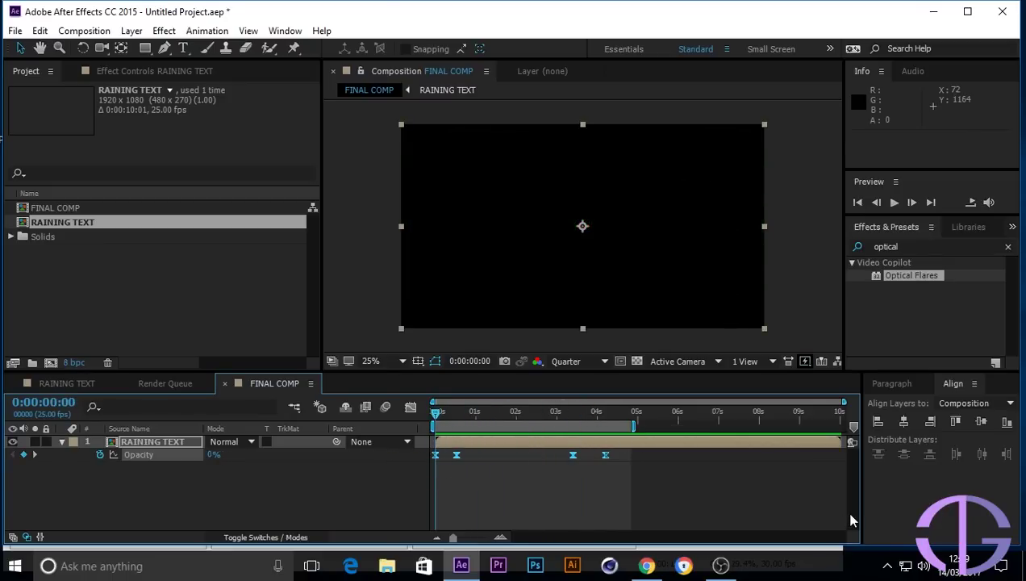
key(space)
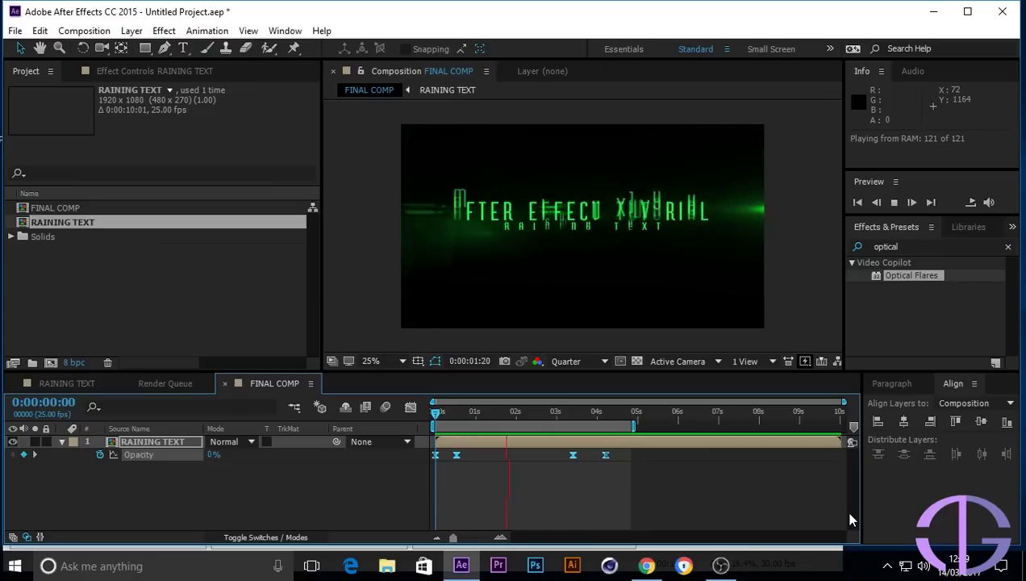
key(space)
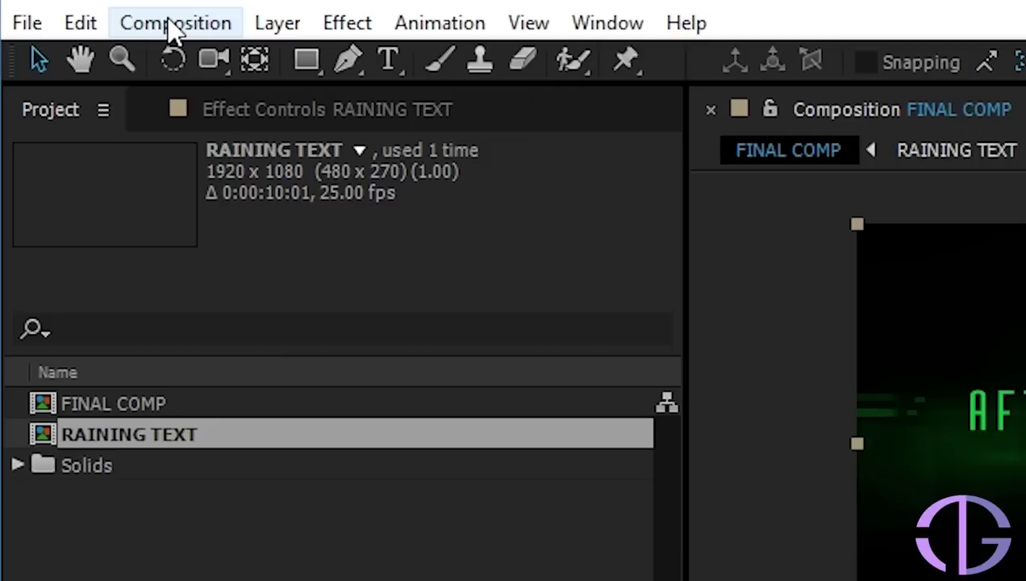
- Add FINAL COMP to the Render Queue
click(173, 24)
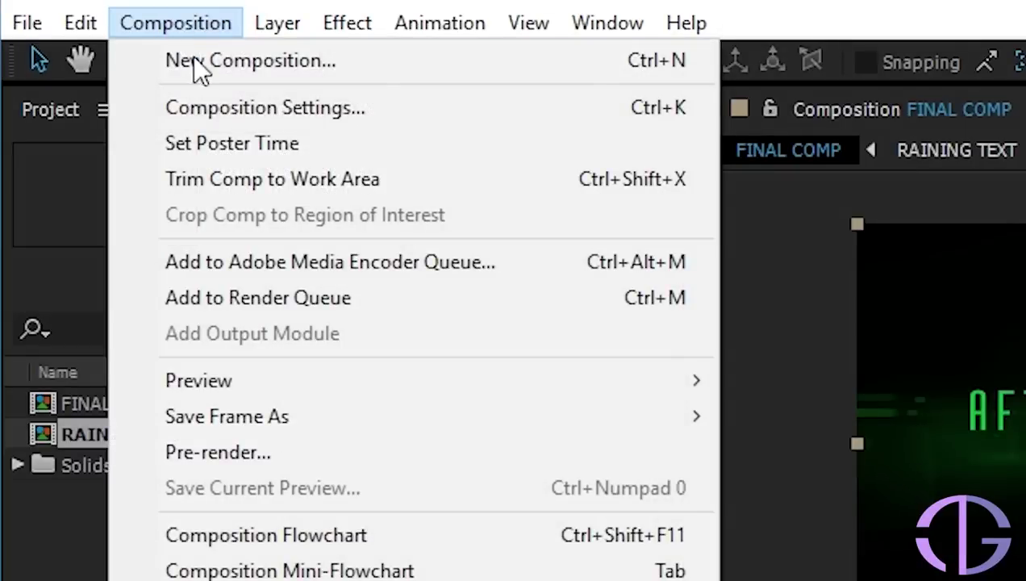
click(273, 300)
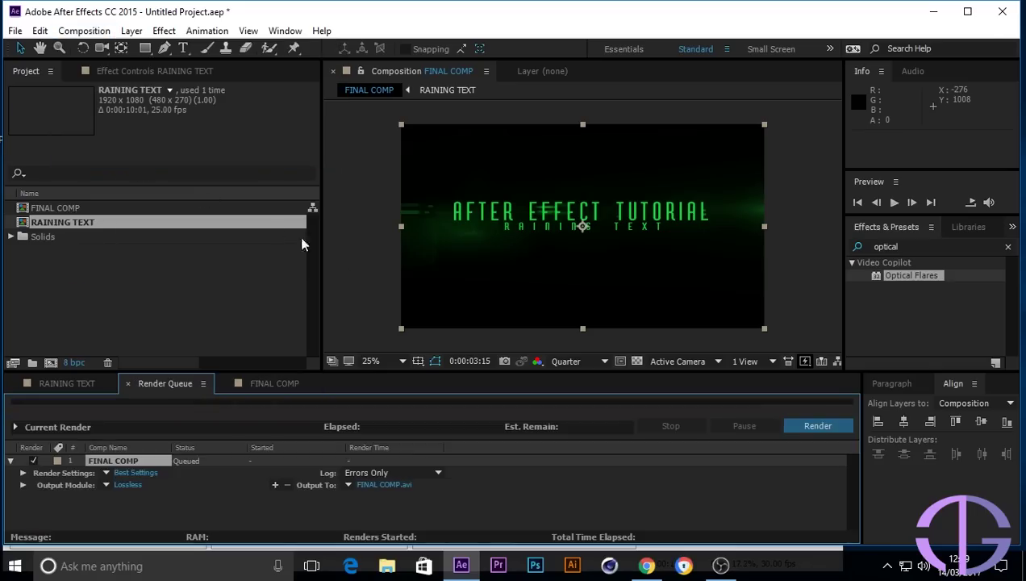